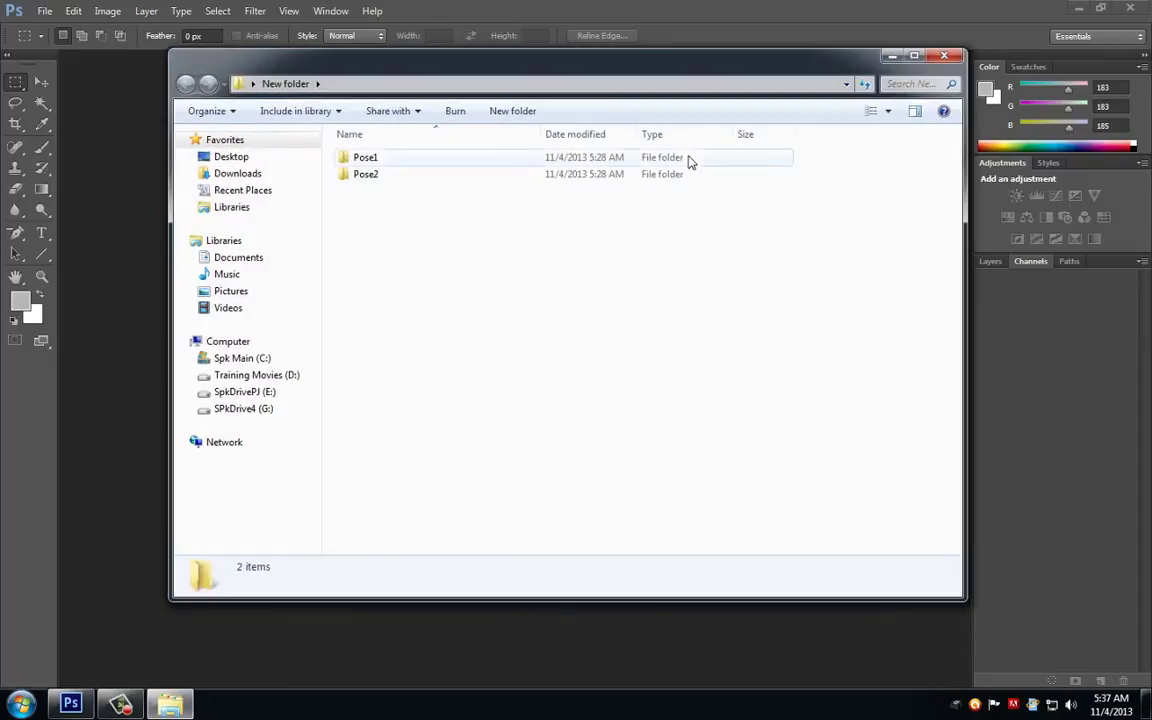
- Enlarge the folder icons and look through the render pass files in the Pose1 and Pose2 folders
ctrl+scroll(502, 305, up, 5)
click(365, 175)
double_click(365, 175)
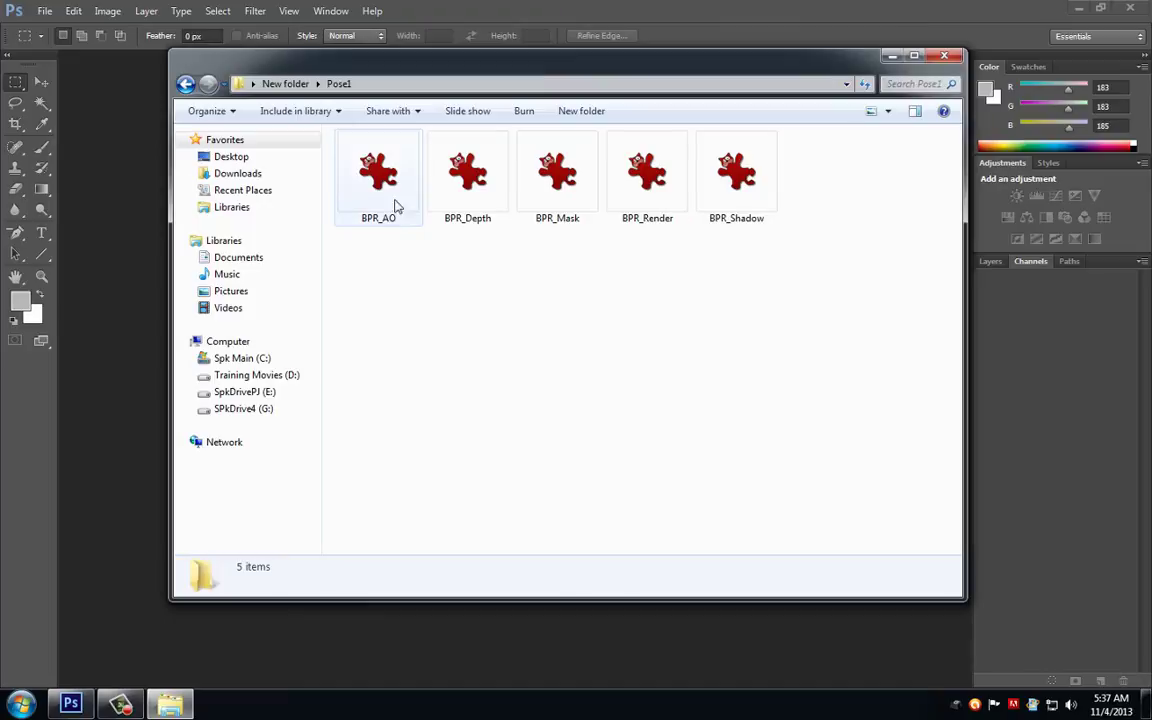
click(185, 84)
double_click(456, 176)
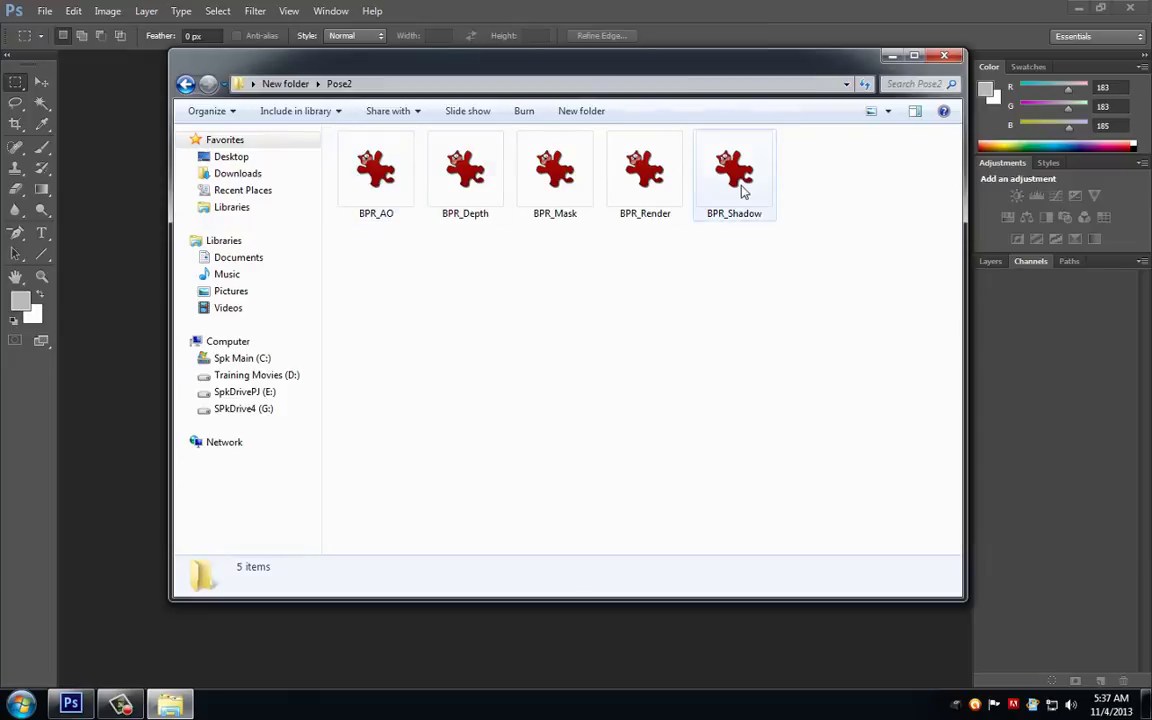
click(185, 84)
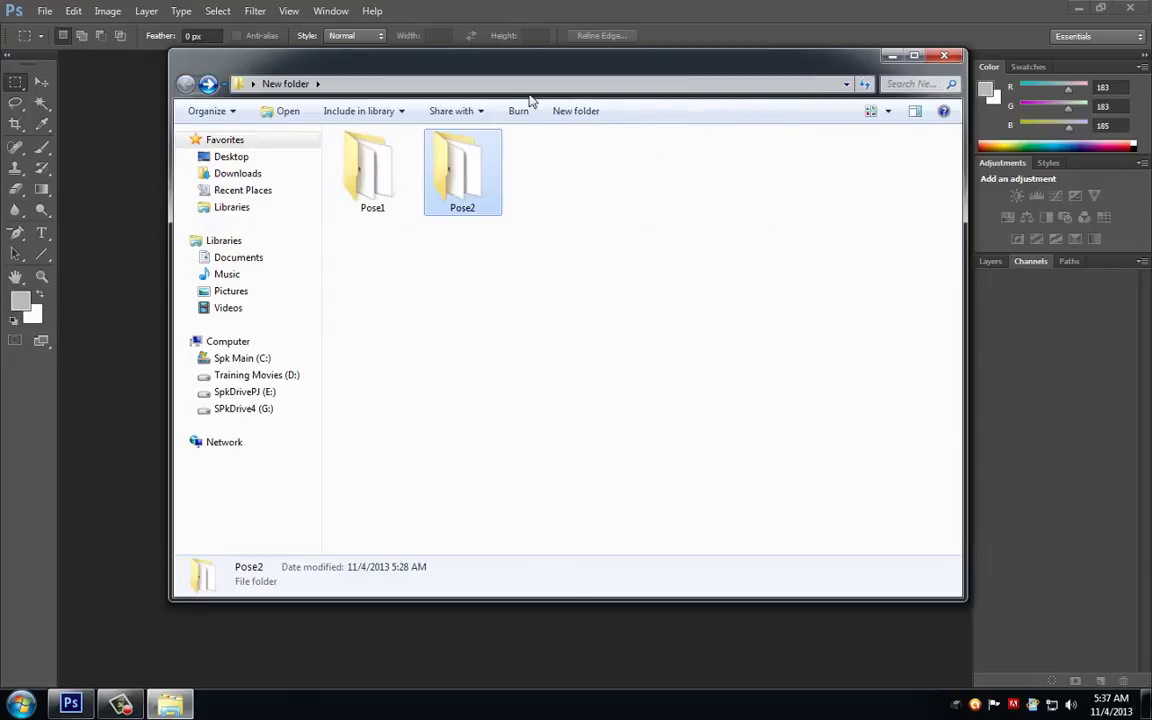
- Open the mask, render, shadow, AO and depth files from the Pose1 folder in Photoshop
click(385, 167)
double_click(385, 167)
drag(566, 62, 1151, 200)
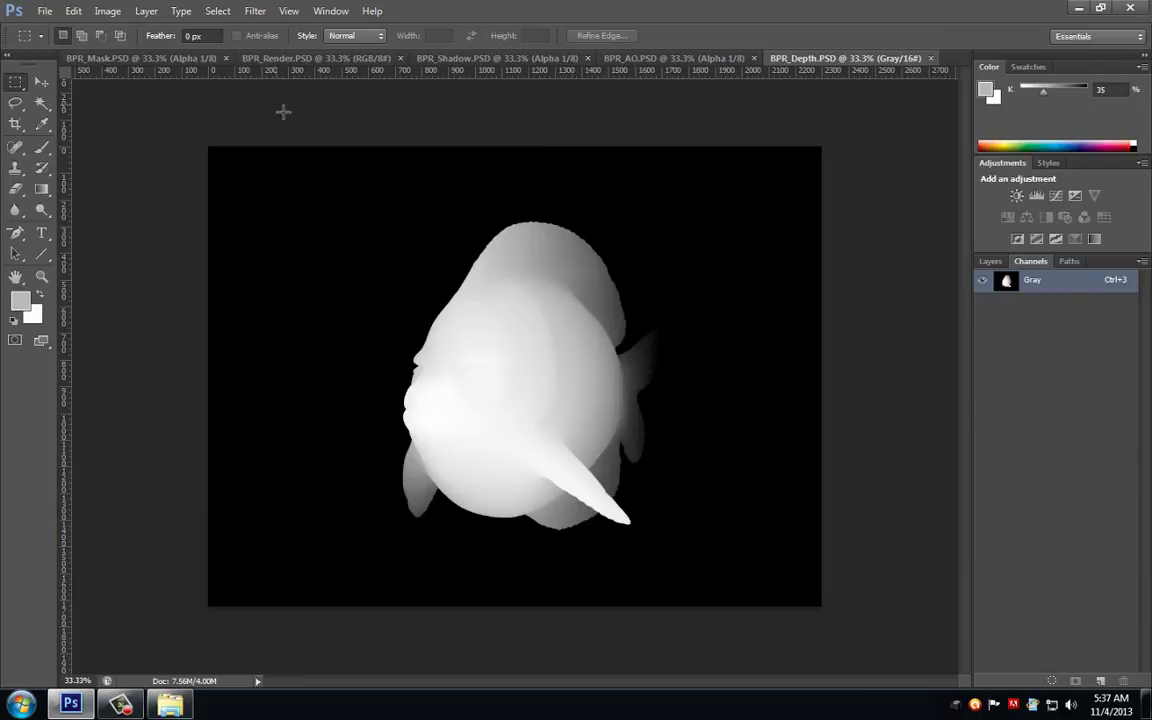
- In BPR_Render.PSD, convert the locked Background into a regular layer named Layer 0
click(295, 58)
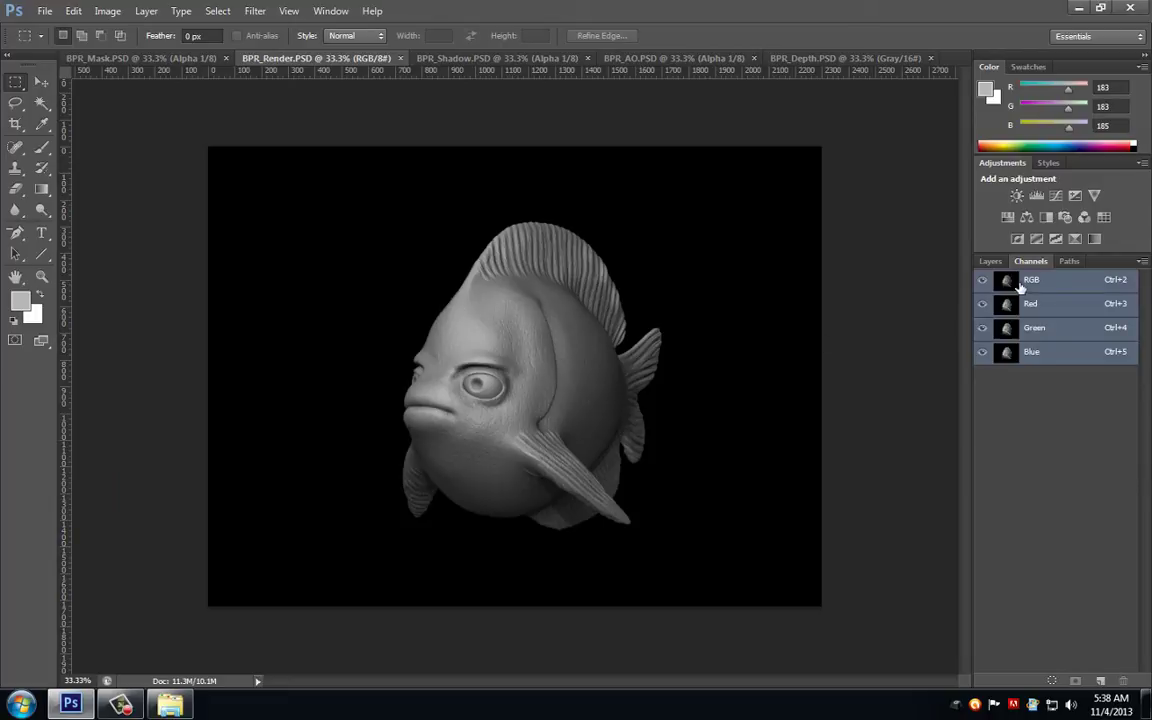
key(F7)
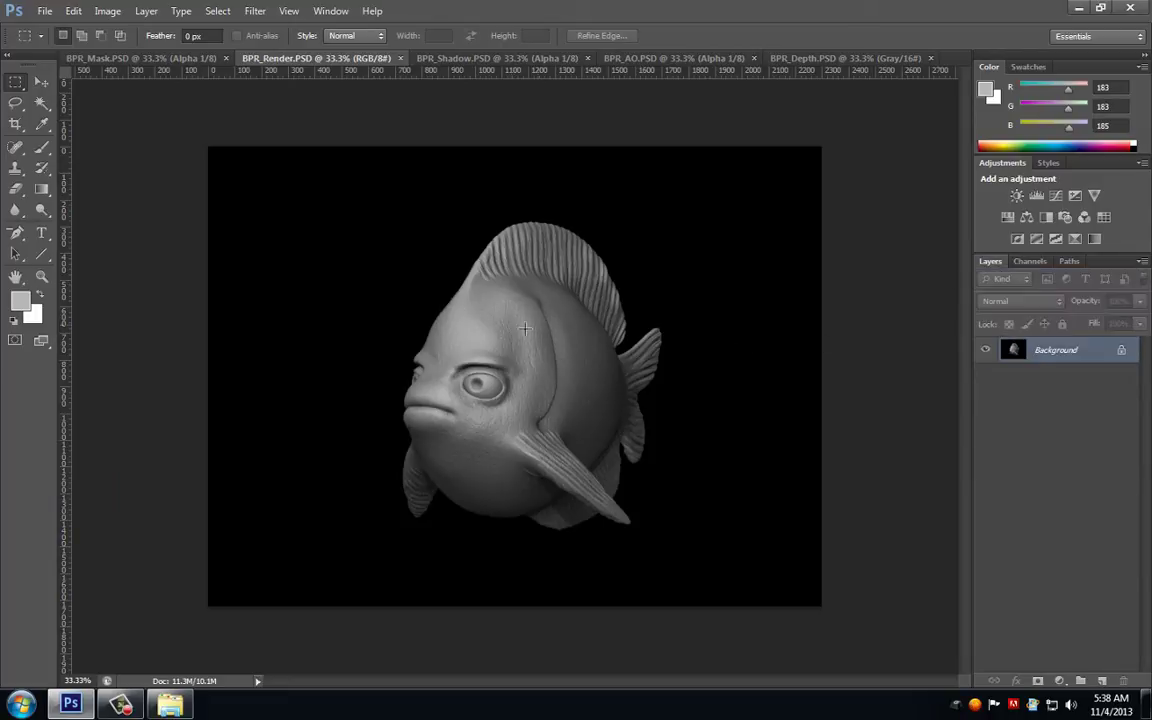
double_click(1047, 352)
click(694, 239)
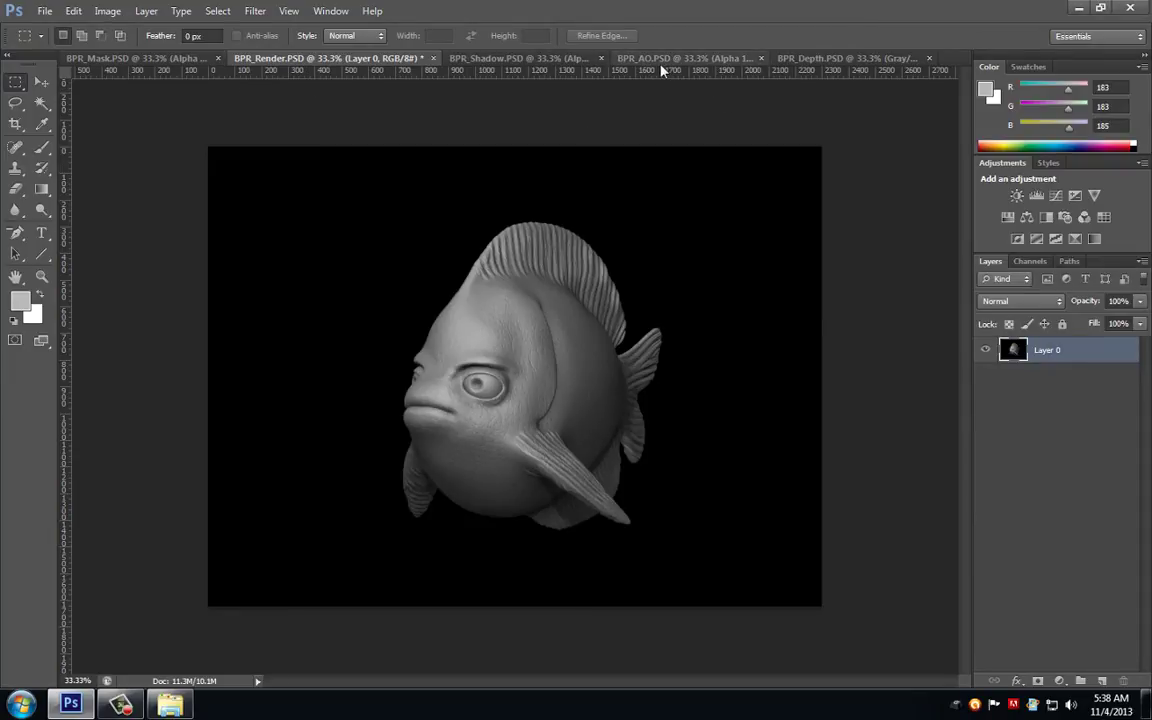
- Copy the whole BPR_Shadow.PSD image into BPR_Render.PSD as a new layer and close the shadow file
click(476, 59)
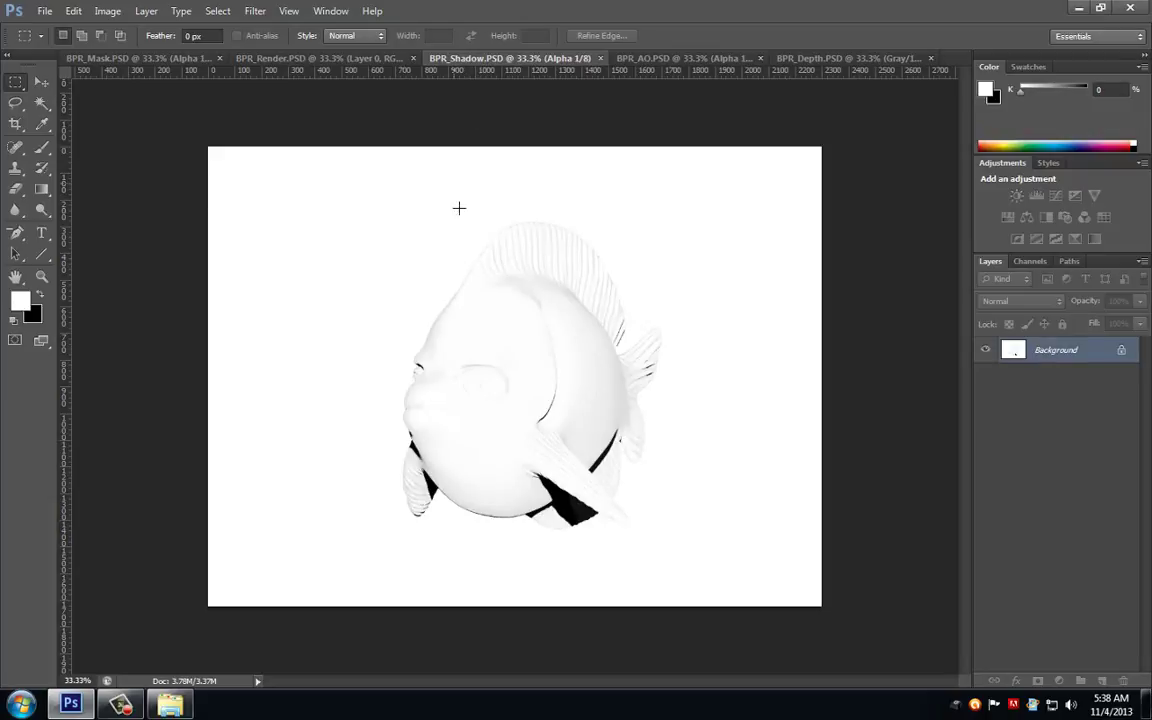
key(ctrl+a)
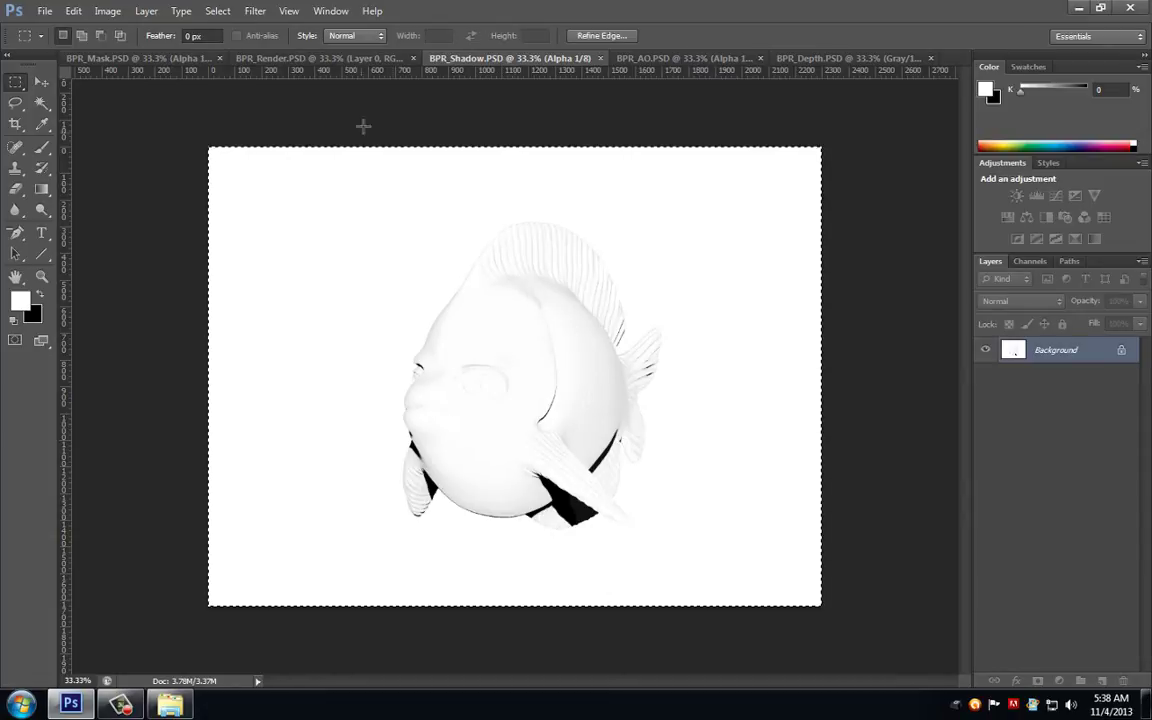
click(340, 58)
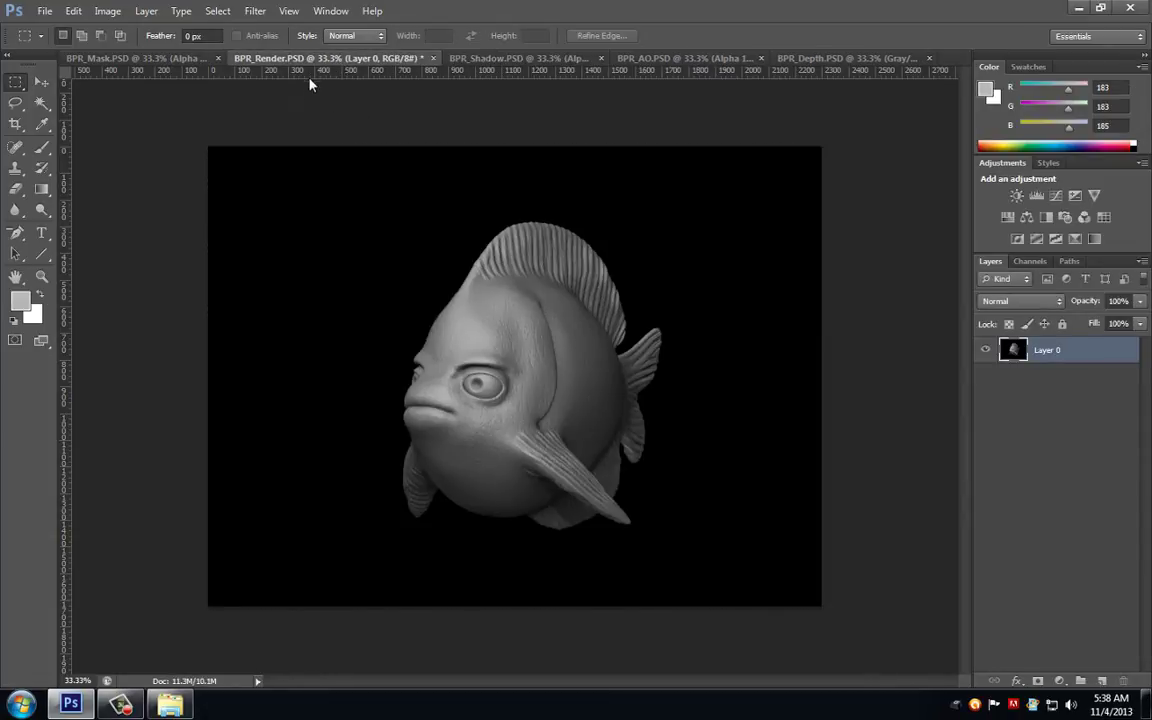
key(ctrl+v)
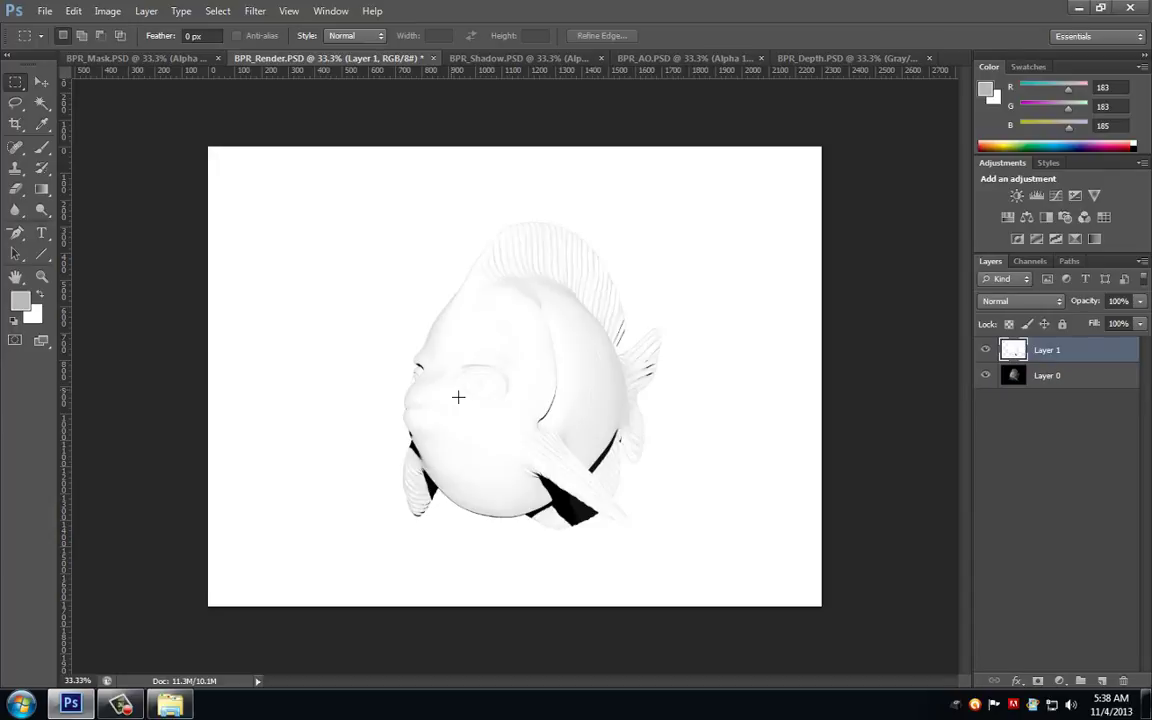
click(578, 59)
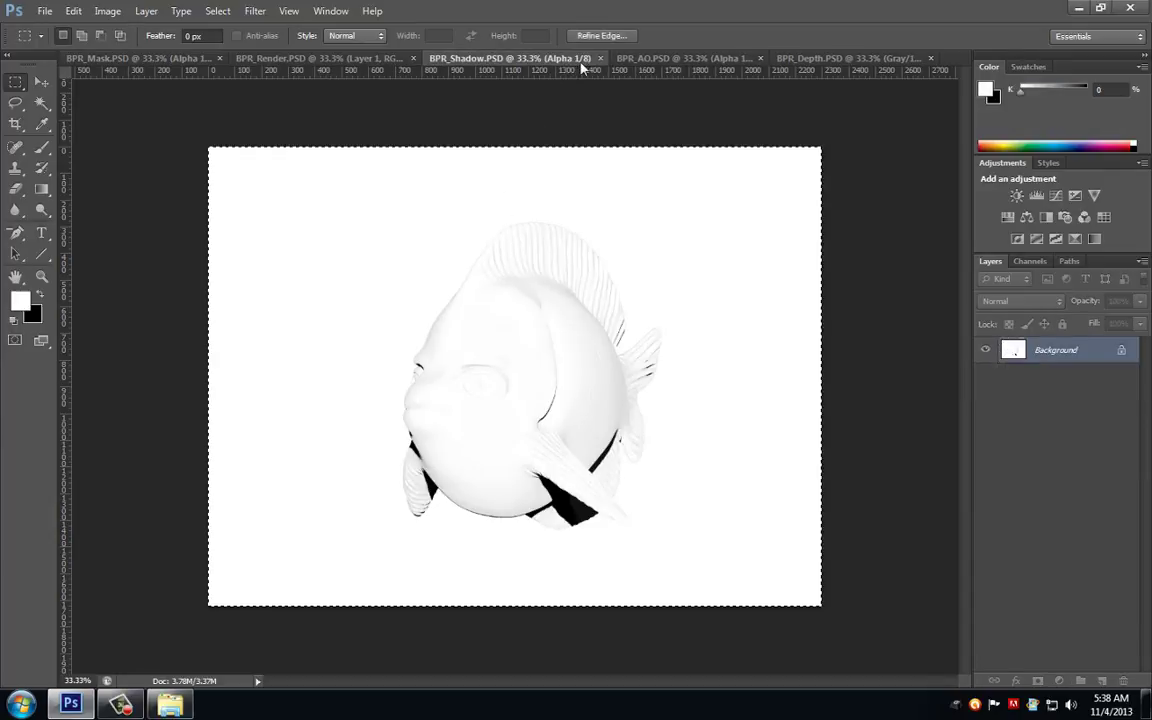
click(600, 58)
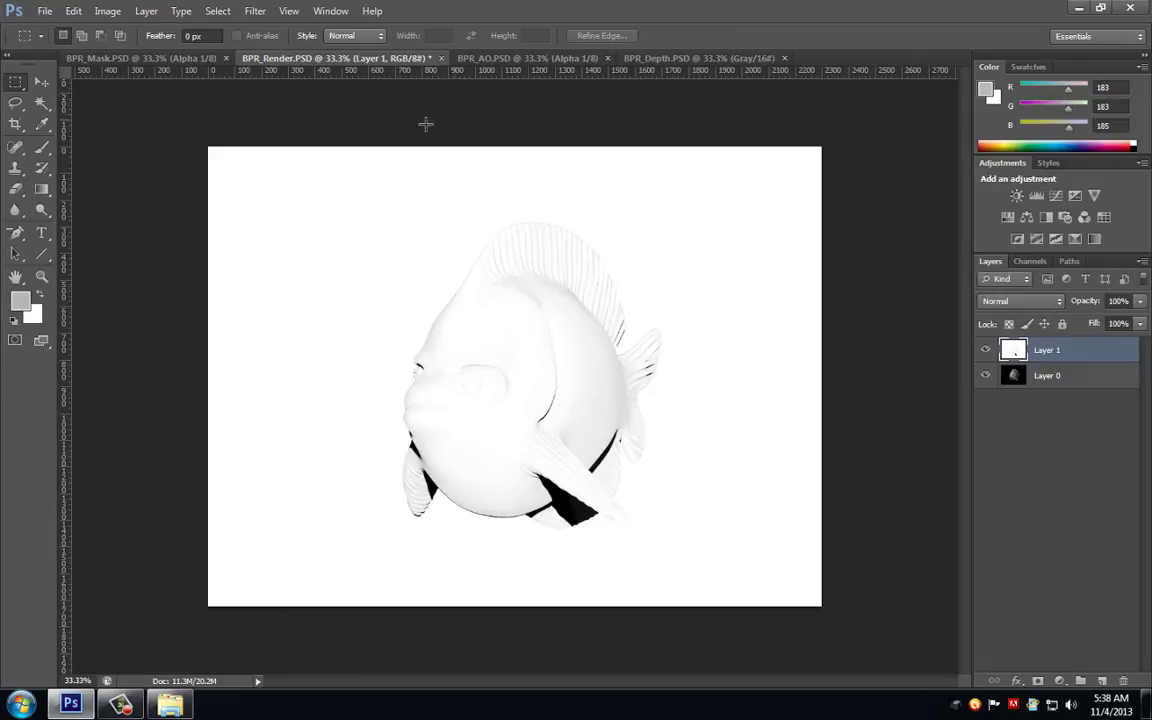
- Copy the whole BPR_AO.PSD image and paste it into BPR_Render.PSD as a new layer above the shadow pass
click(500, 58)
key(ctrl+a)
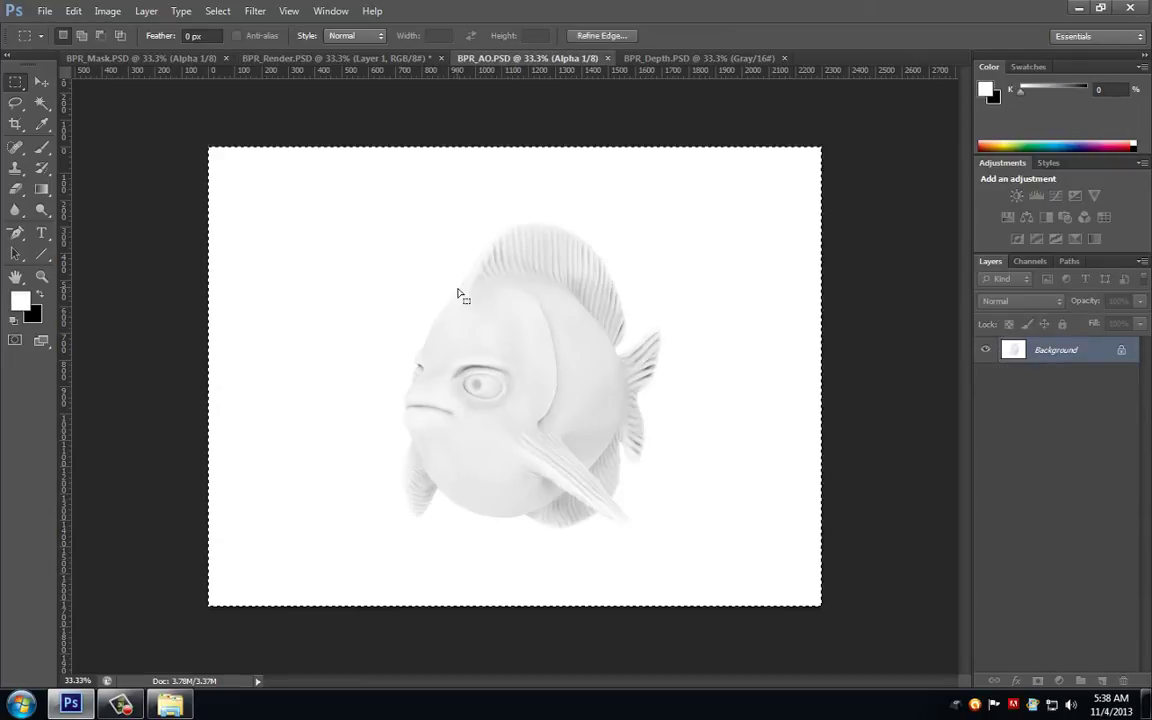
key(ctrl+c)
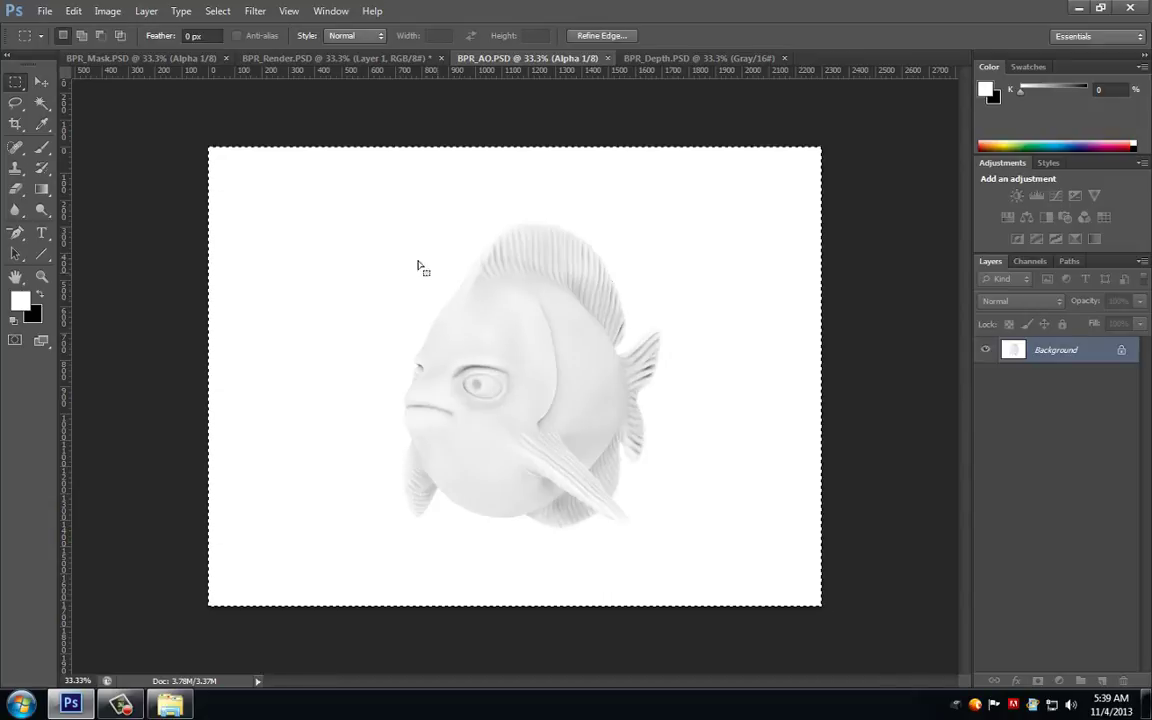
click(290, 59)
key(ctrl+v)
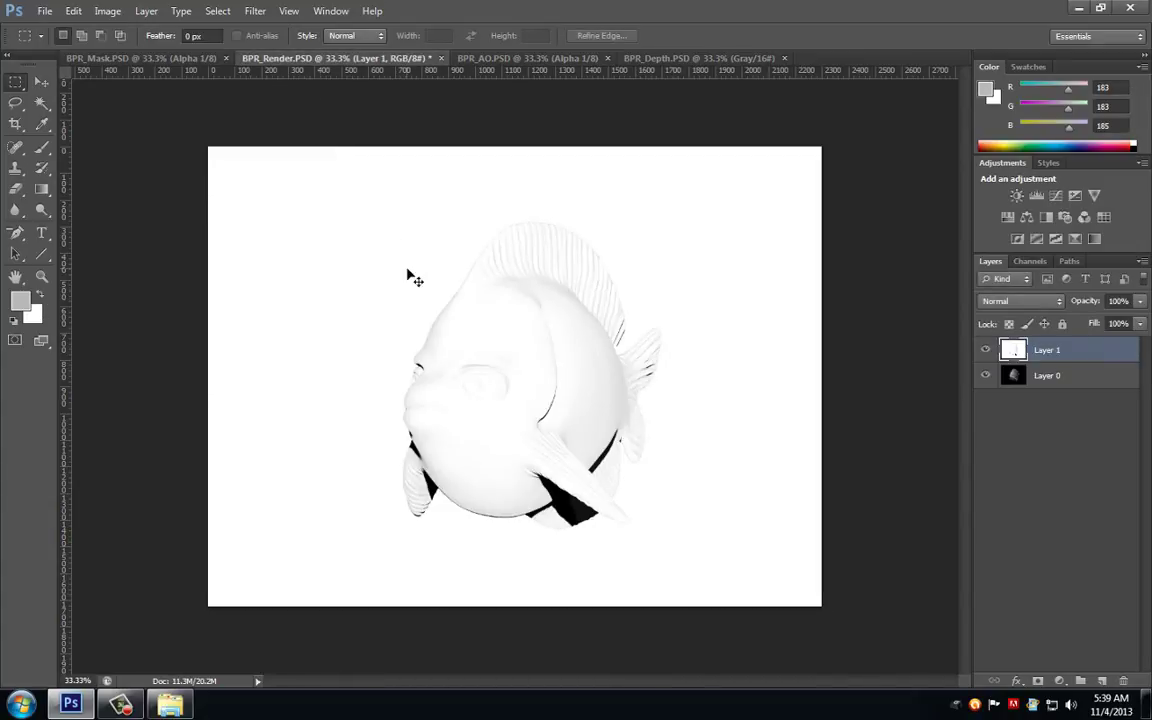
key(ctrl+v)
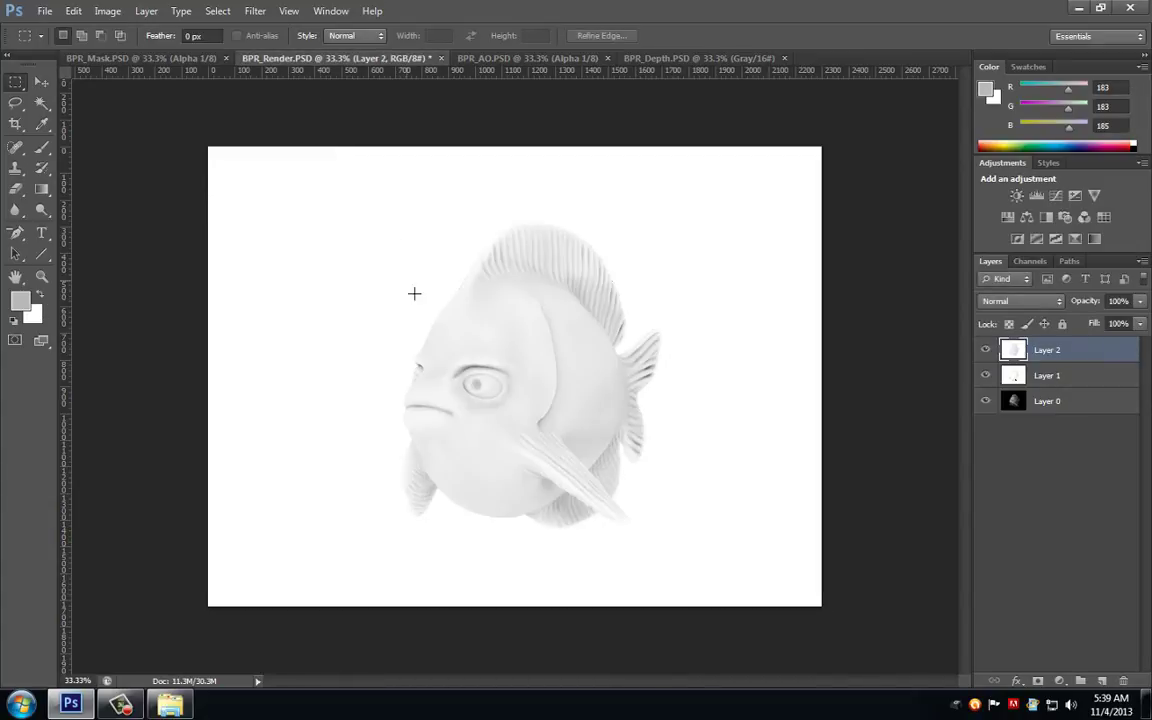
- Hide the pasted ambient occlusion layer and close BPR_AO.PSD
click(988, 350)
click(563, 59)
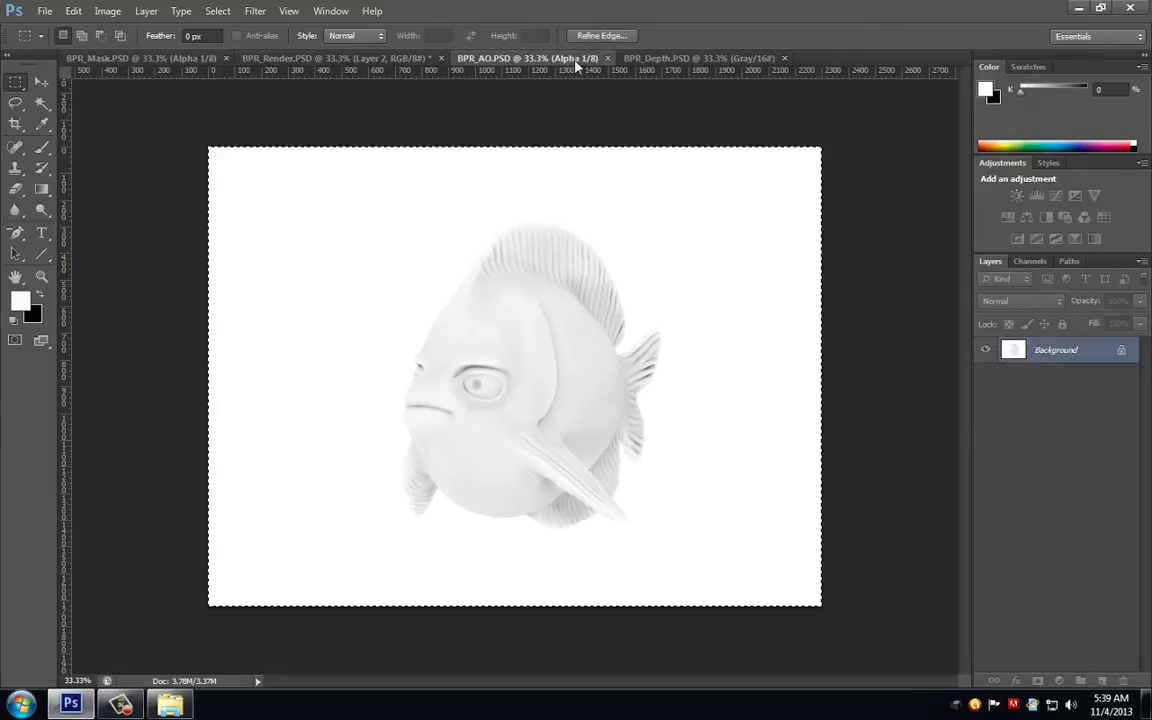
click(607, 58)
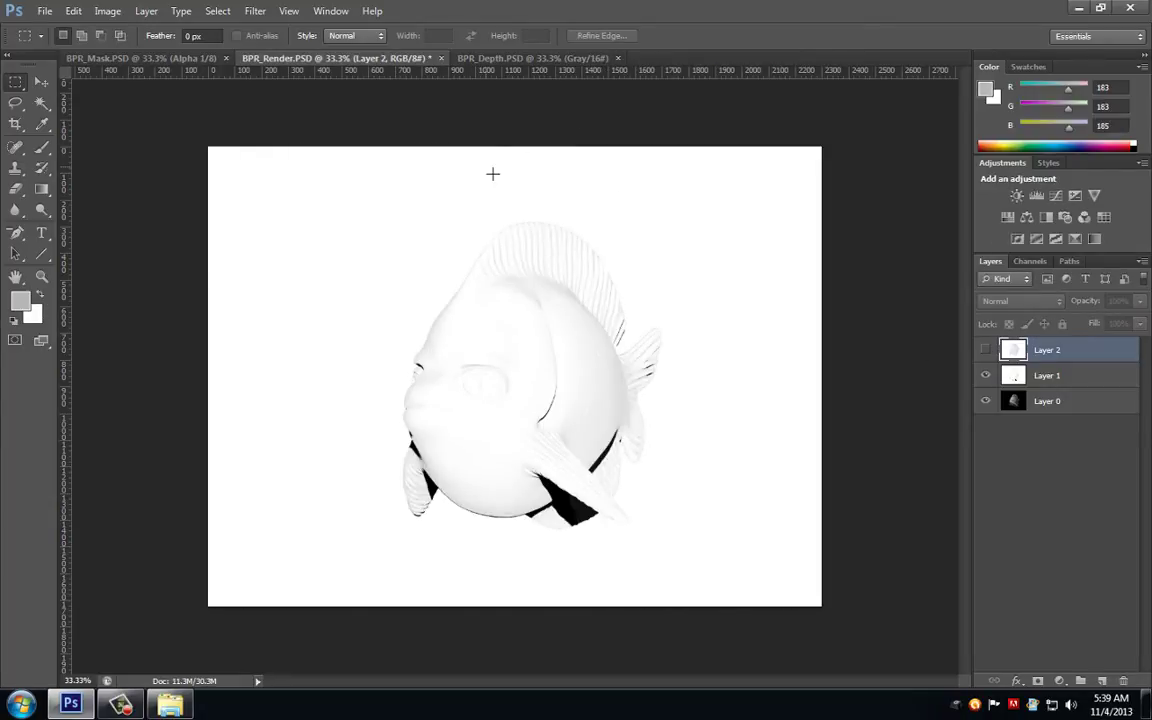
- Copy the whole BPR_Depth.PSD image and paste it into BPR_Render.PSD as a new top layer
click(497, 58)
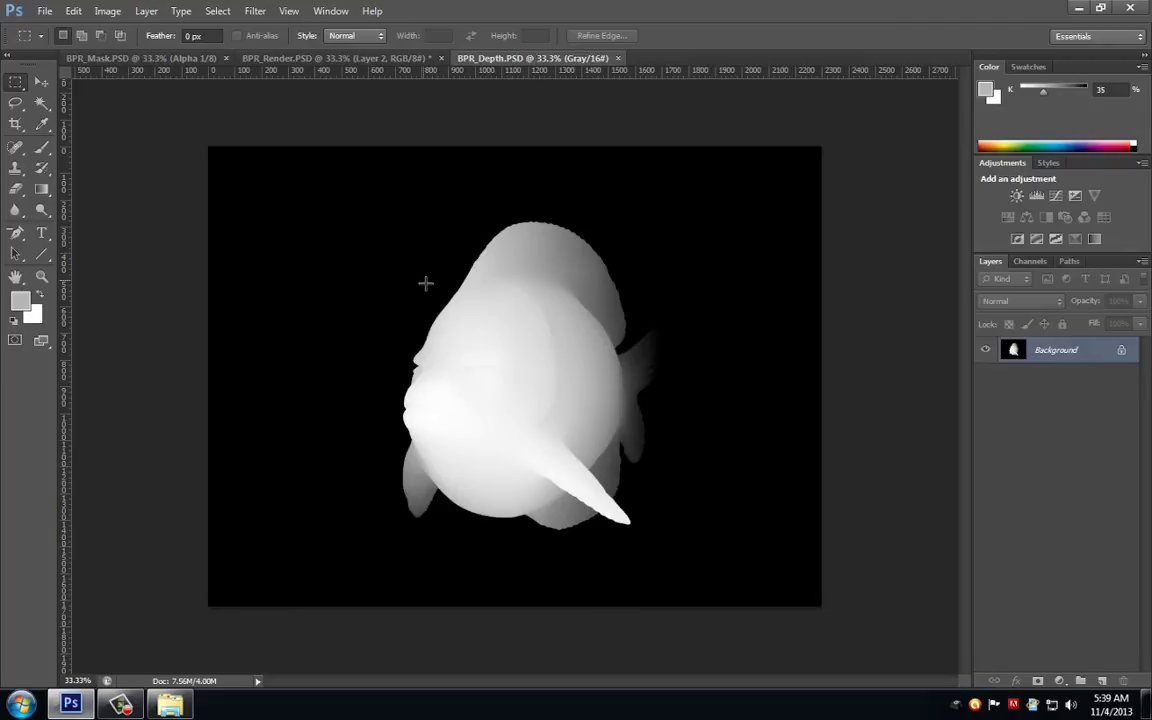
key(ctrl+a)
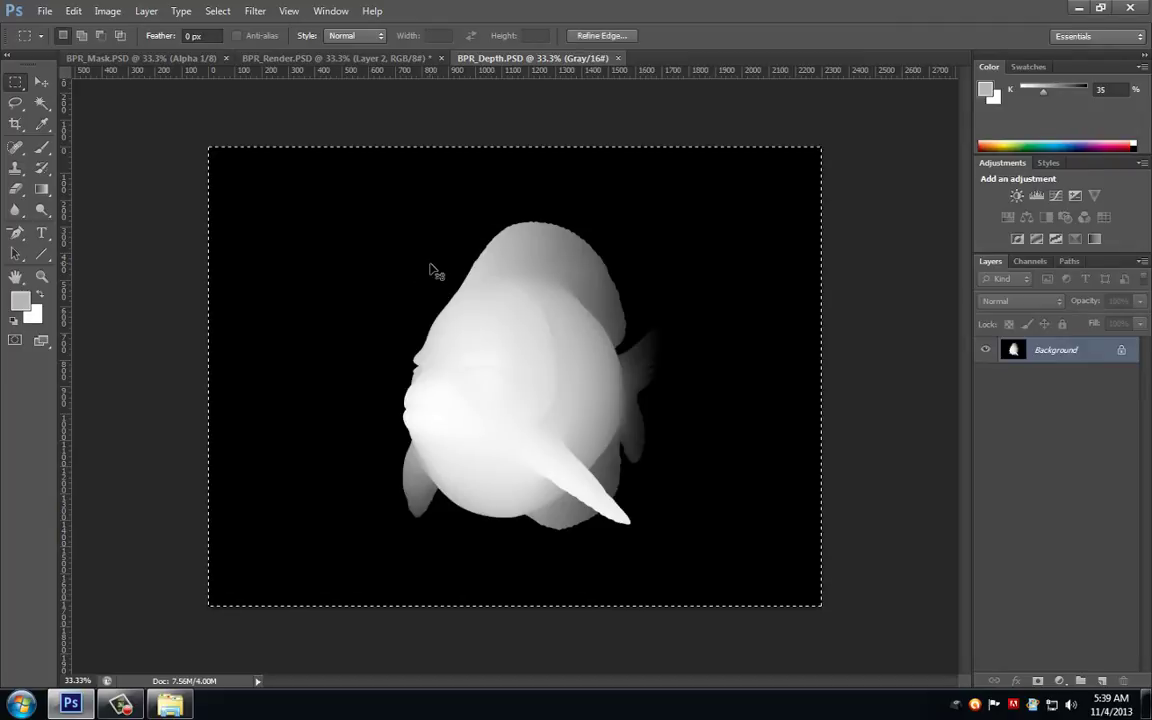
click(372, 55)
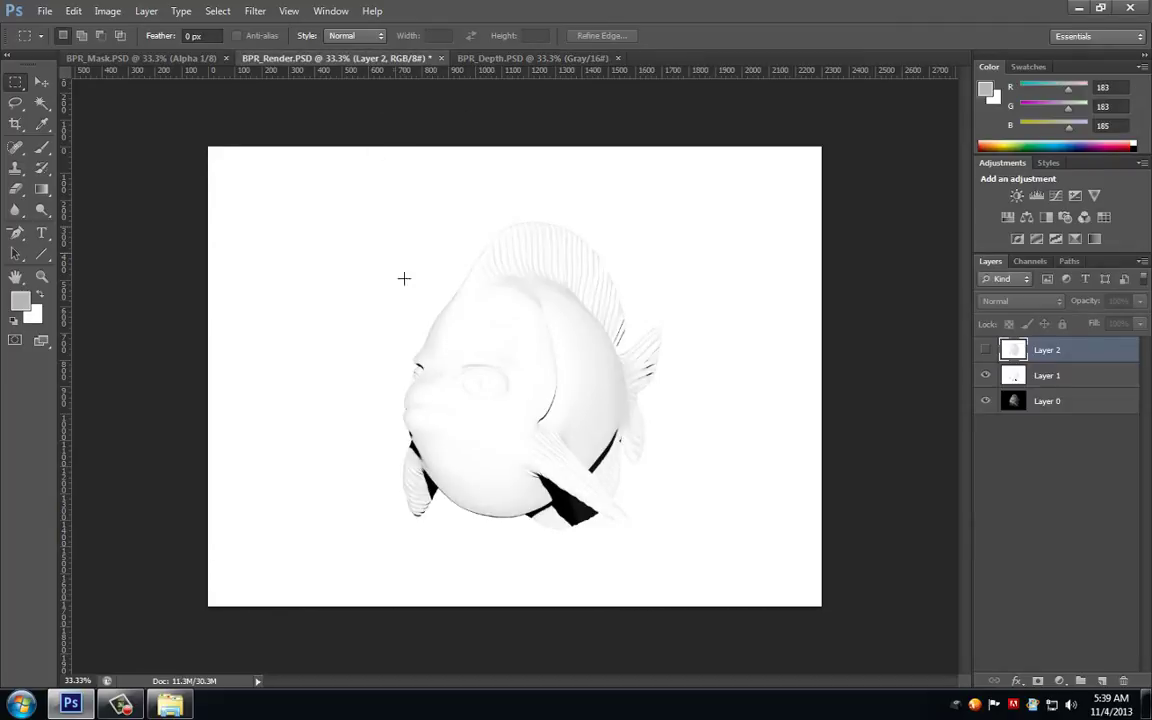
key(ctrl+shift+alt+n)
key(ctrl+v)
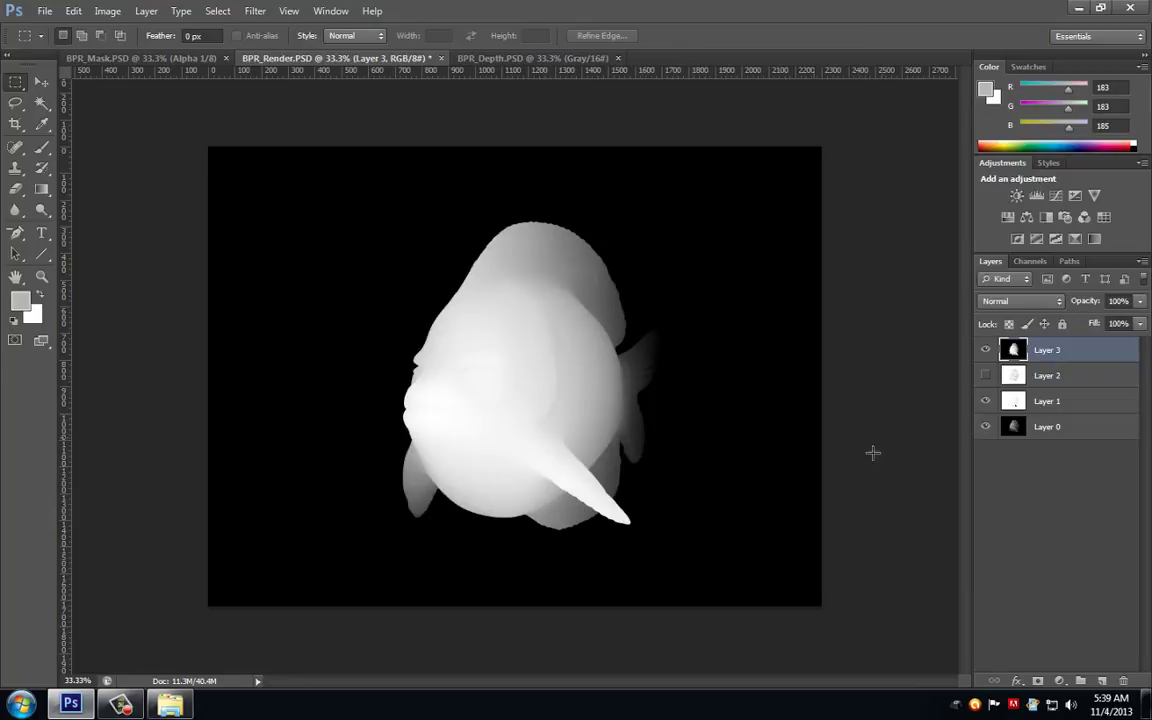
- Hide the pasted depth layer and close BPR_Depth.PSD
click(985, 350)
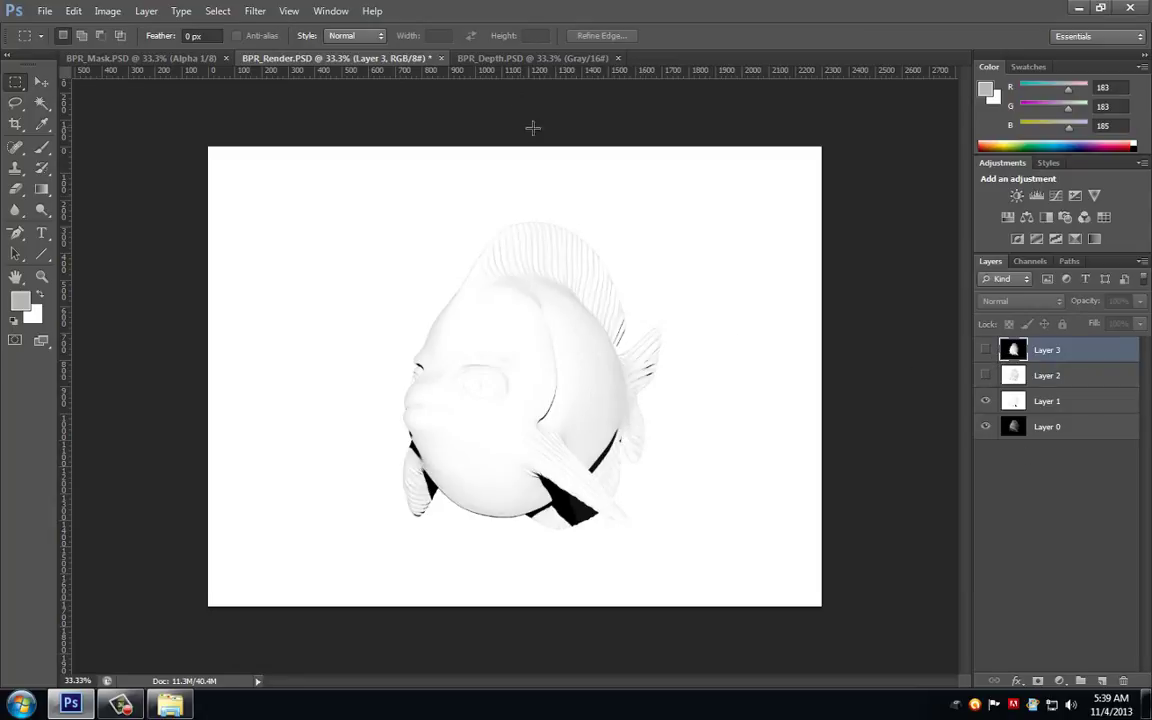
click(530, 58)
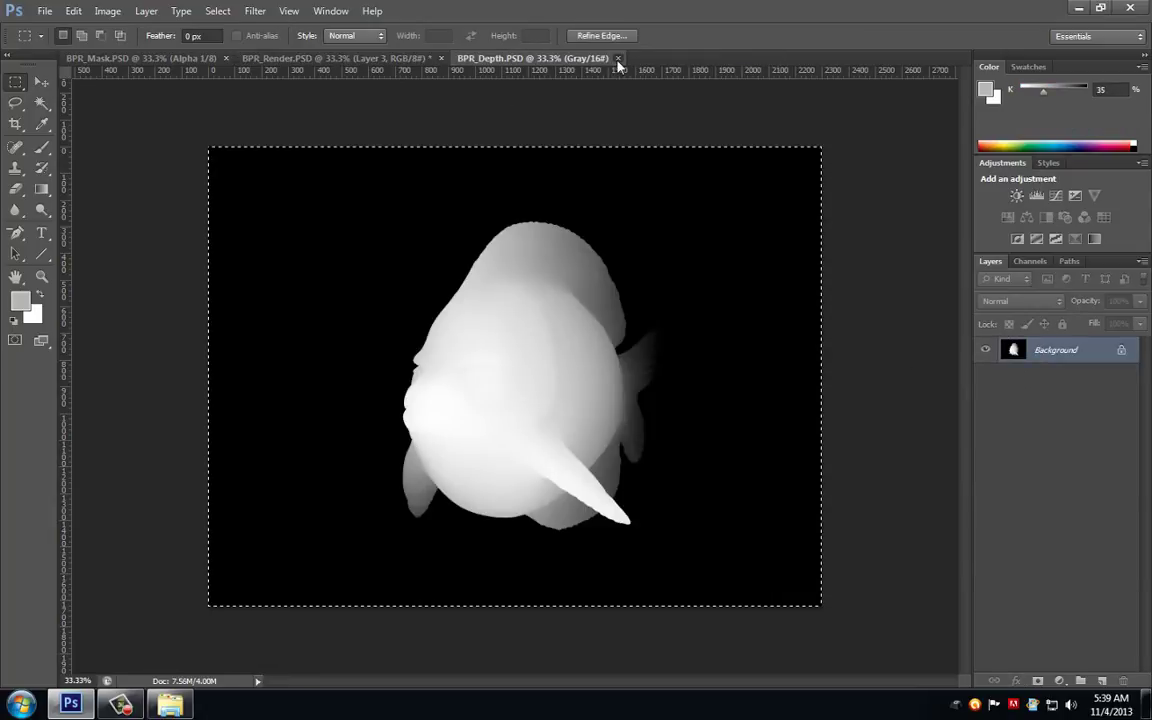
click(617, 58)
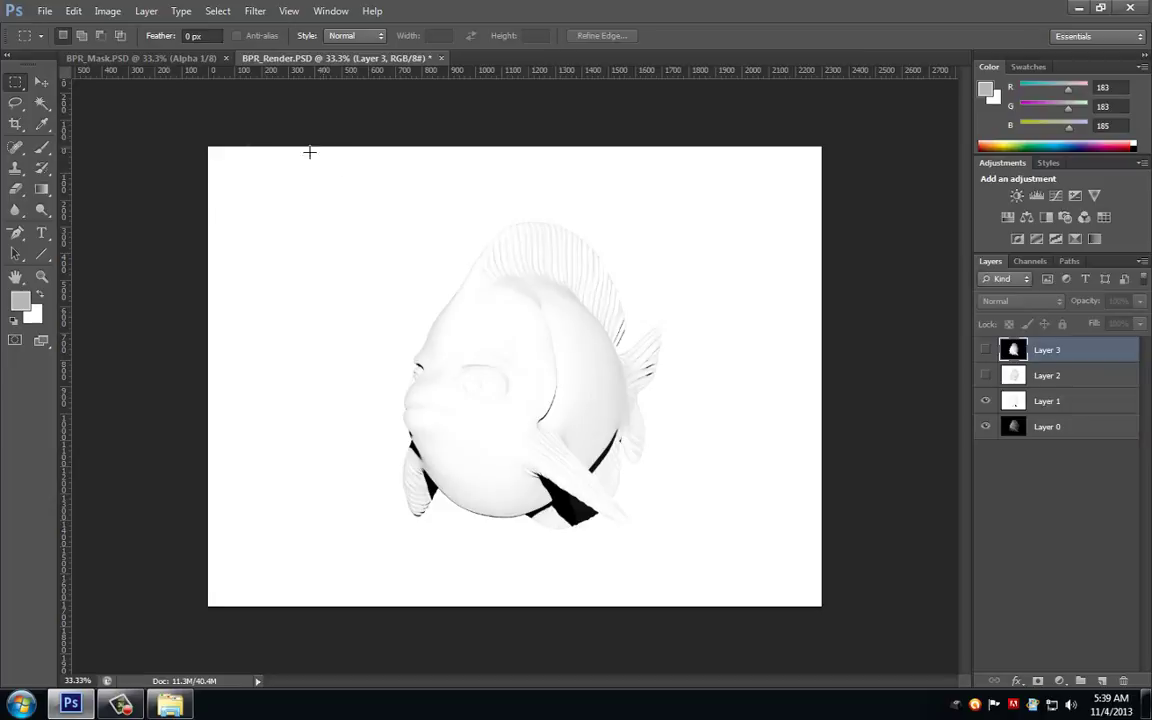
- Copy the whole BPR_Mask.PSD image and paste it into a new alpha channel in BPR_Render.PSD
click(155, 59)
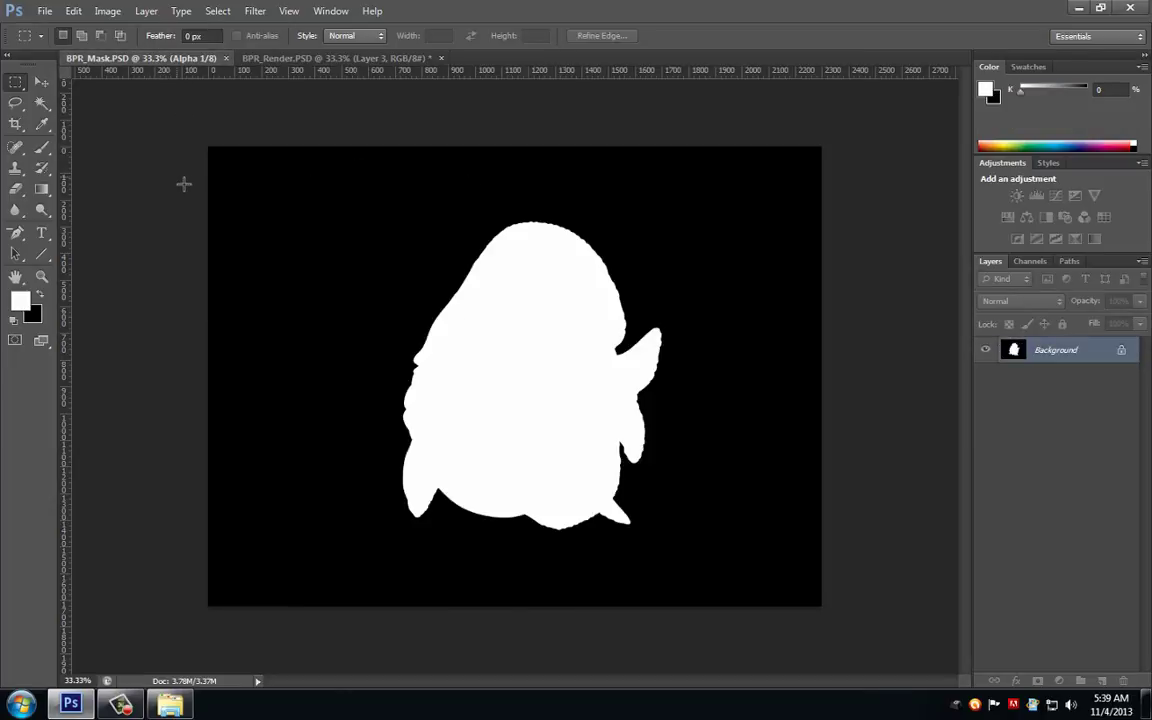
key(ctrl+a)
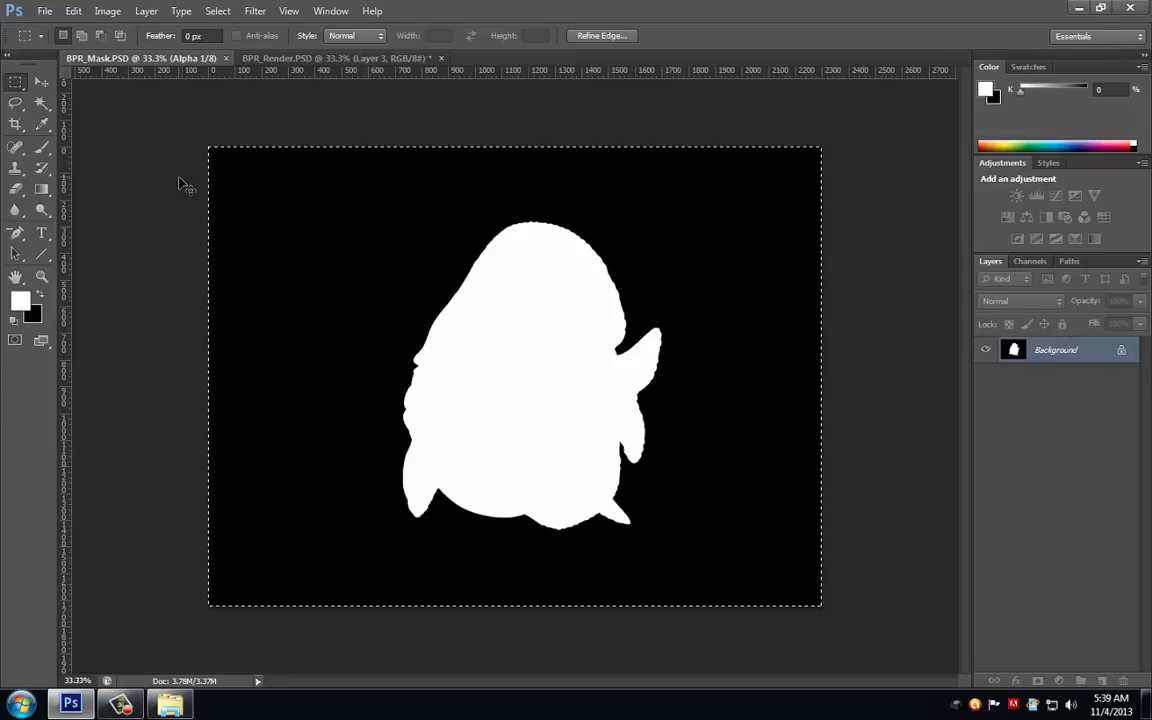
click(336, 58)
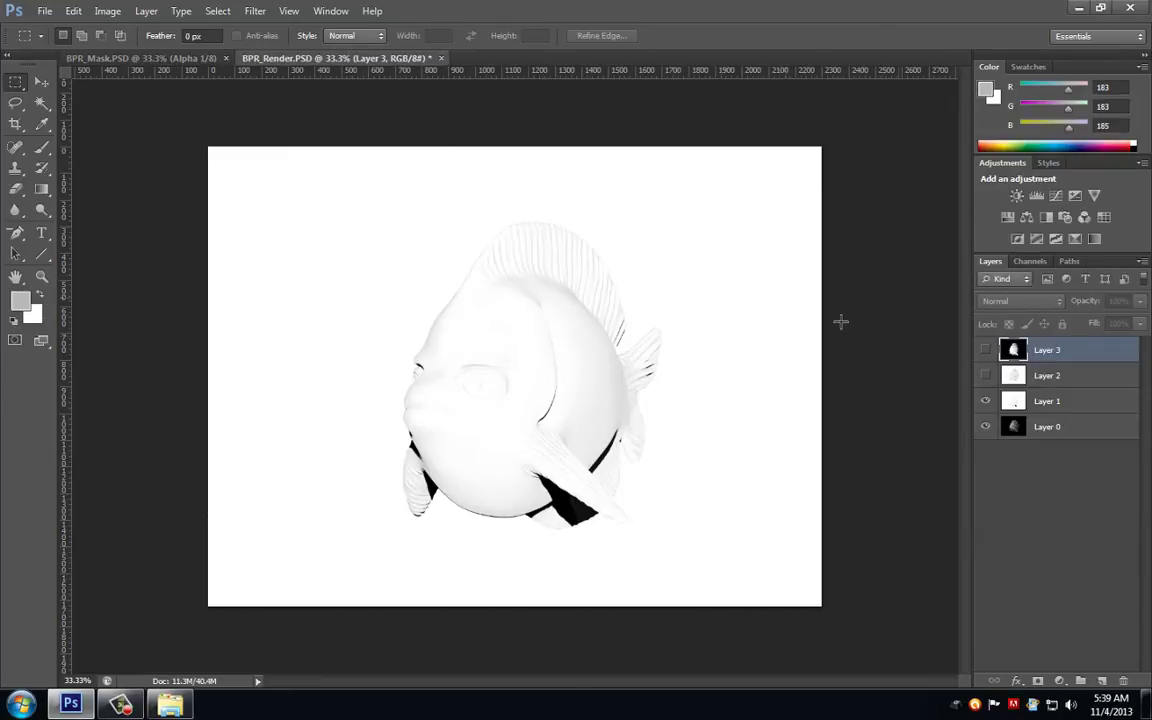
click(1031, 262)
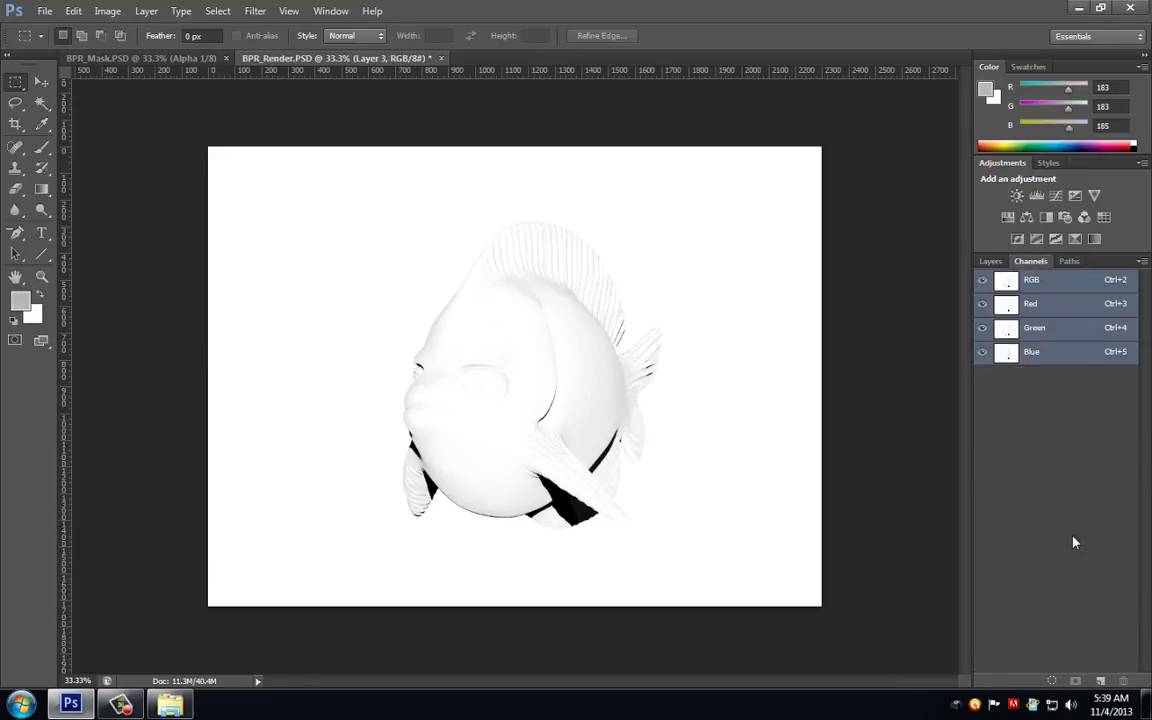
click(1101, 682)
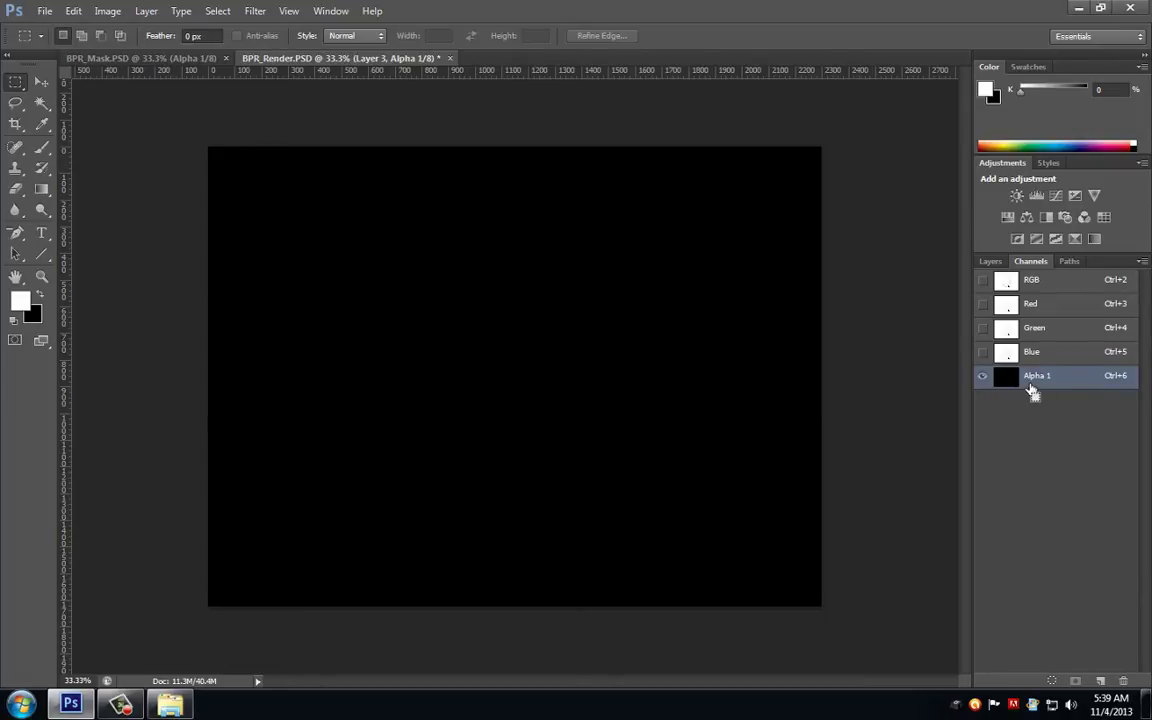
key(ctrl+v)
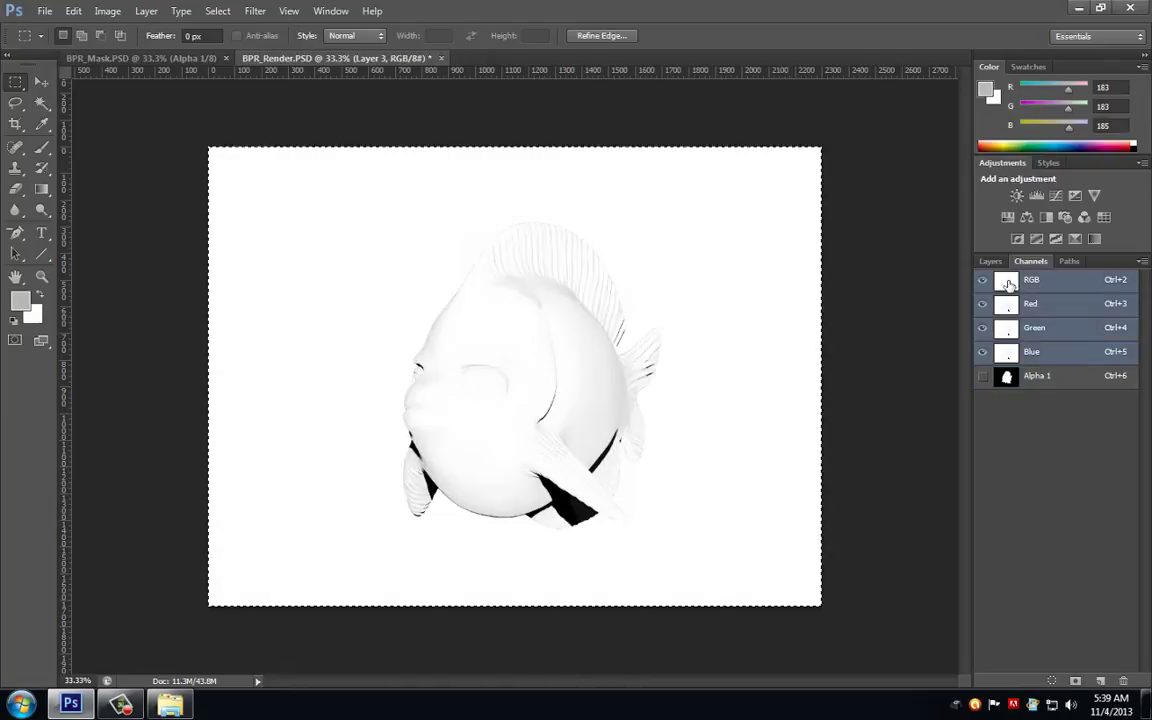
- Reactivate the RGB composite channel, return to the layer list and clear the selection
click(1015, 283)
key(F7)
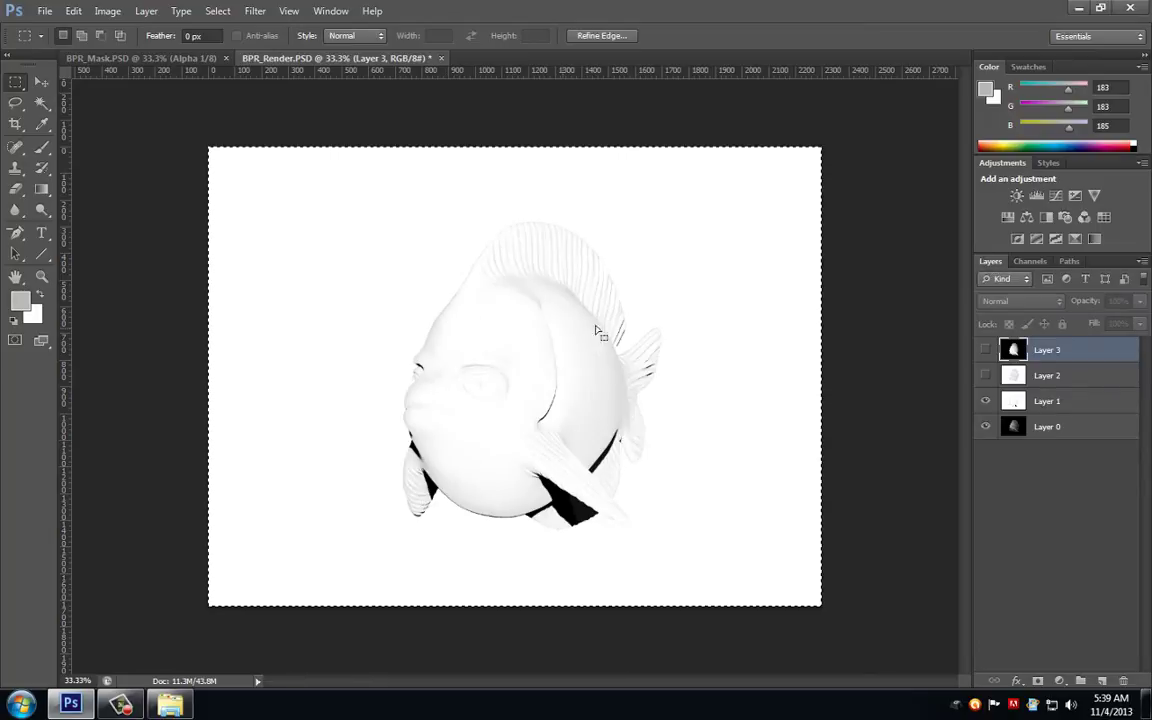
click(280, 208)
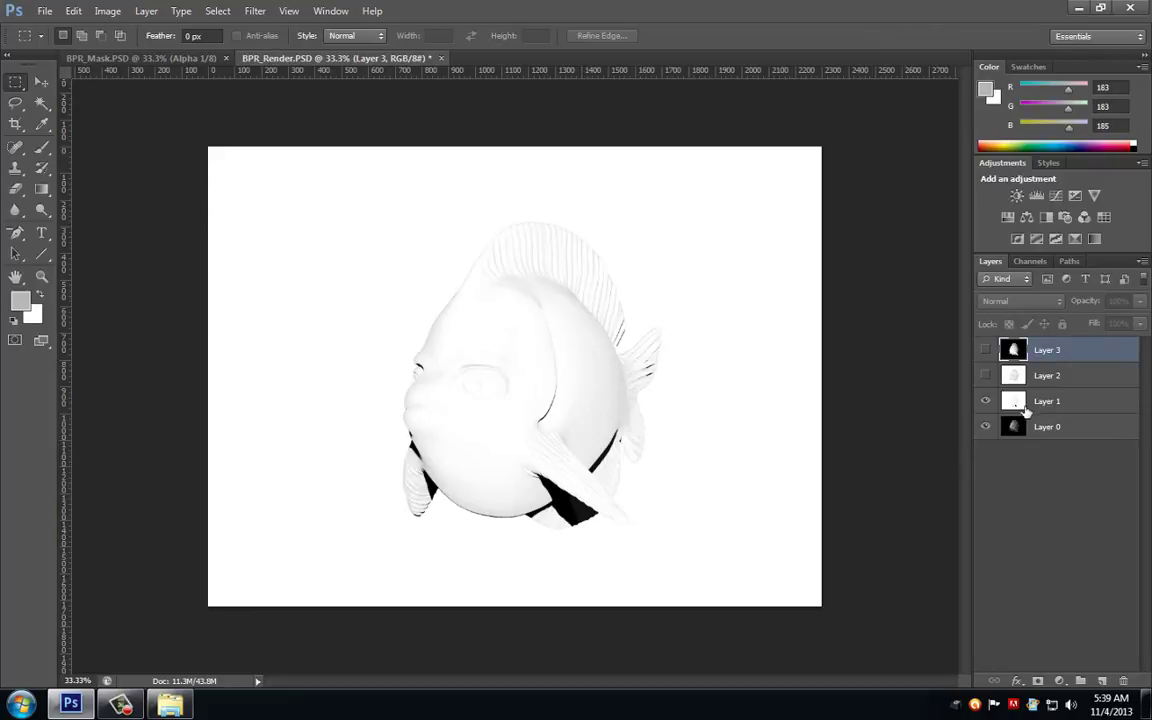
- Set the shadow layer (Layer 1) to Multiply blending with 50% fill and 45% opacity
click(1022, 405)
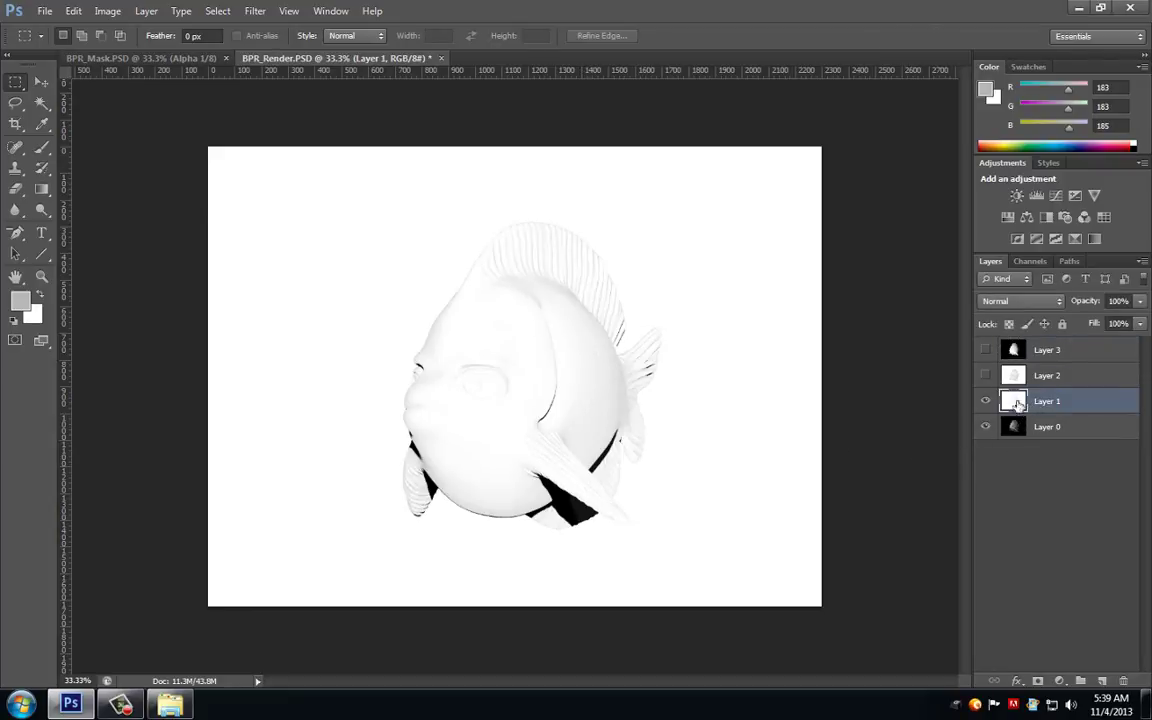
click(1020, 301)
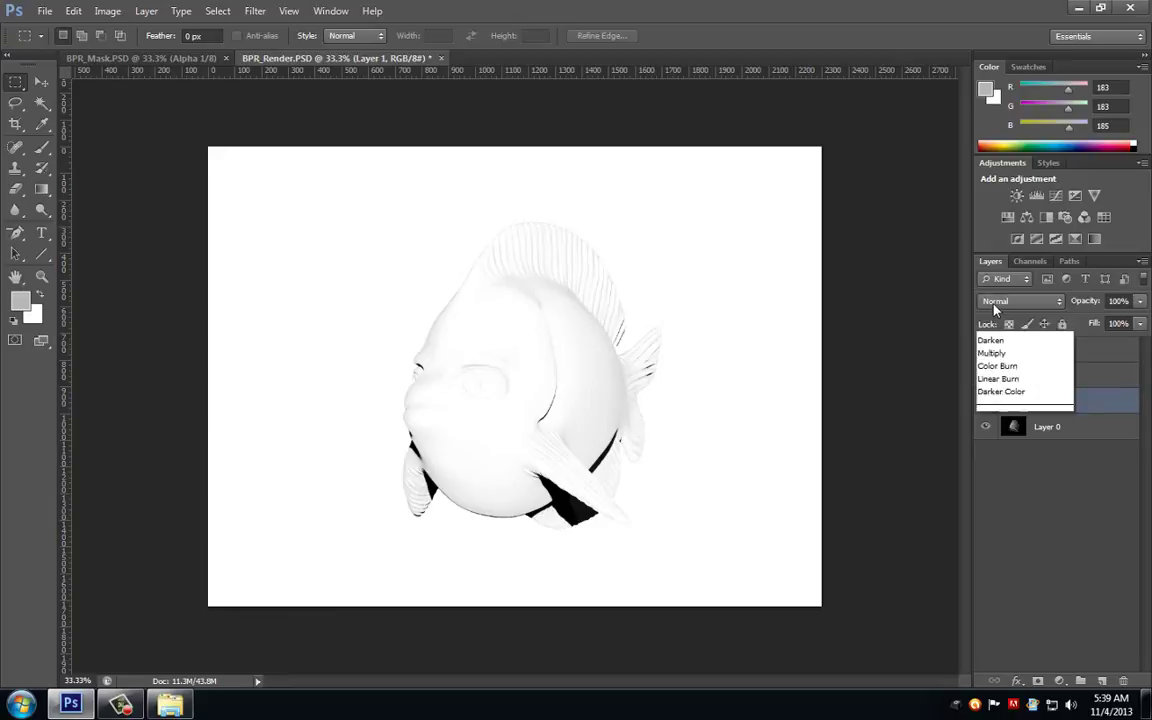
click(1000, 54)
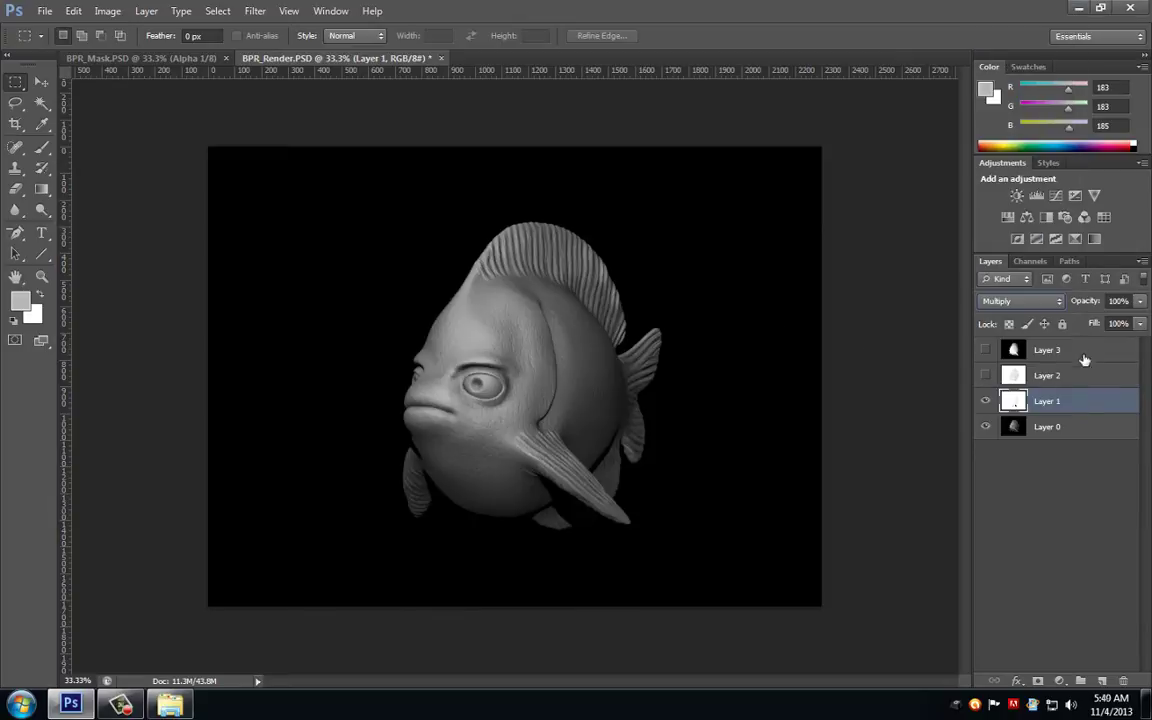
click(1140, 323)
drag(1133, 346, 1110, 346)
click(1140, 301)
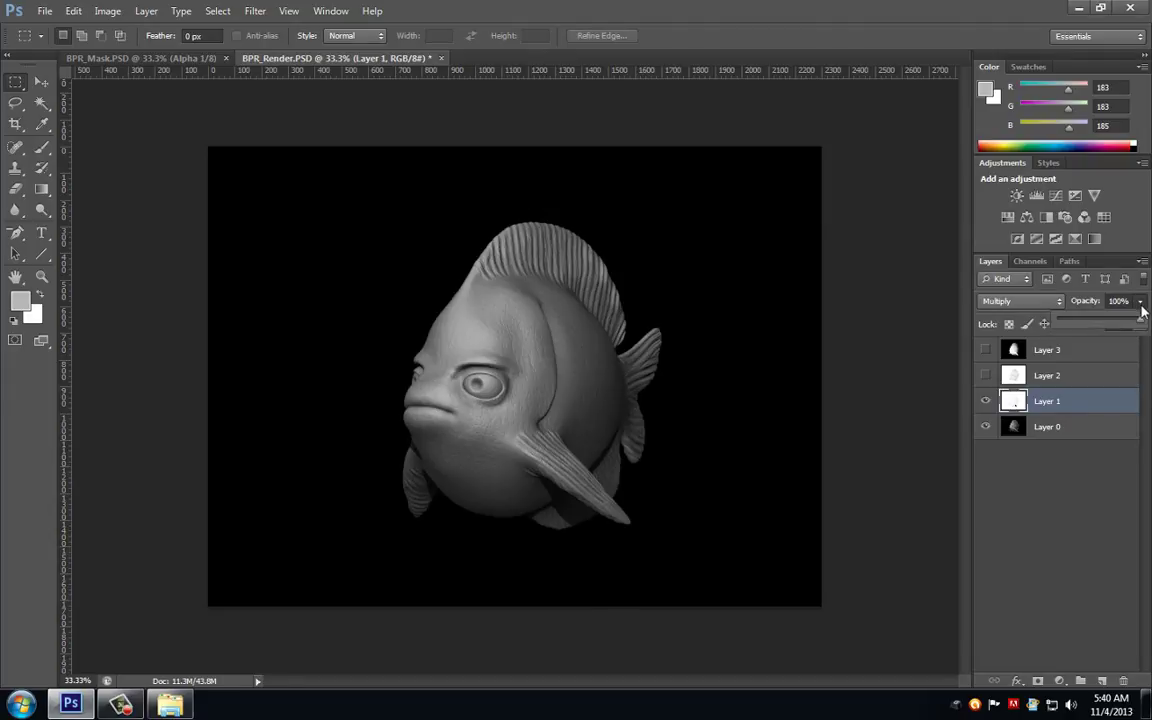
drag(1139, 324, 1106, 325)
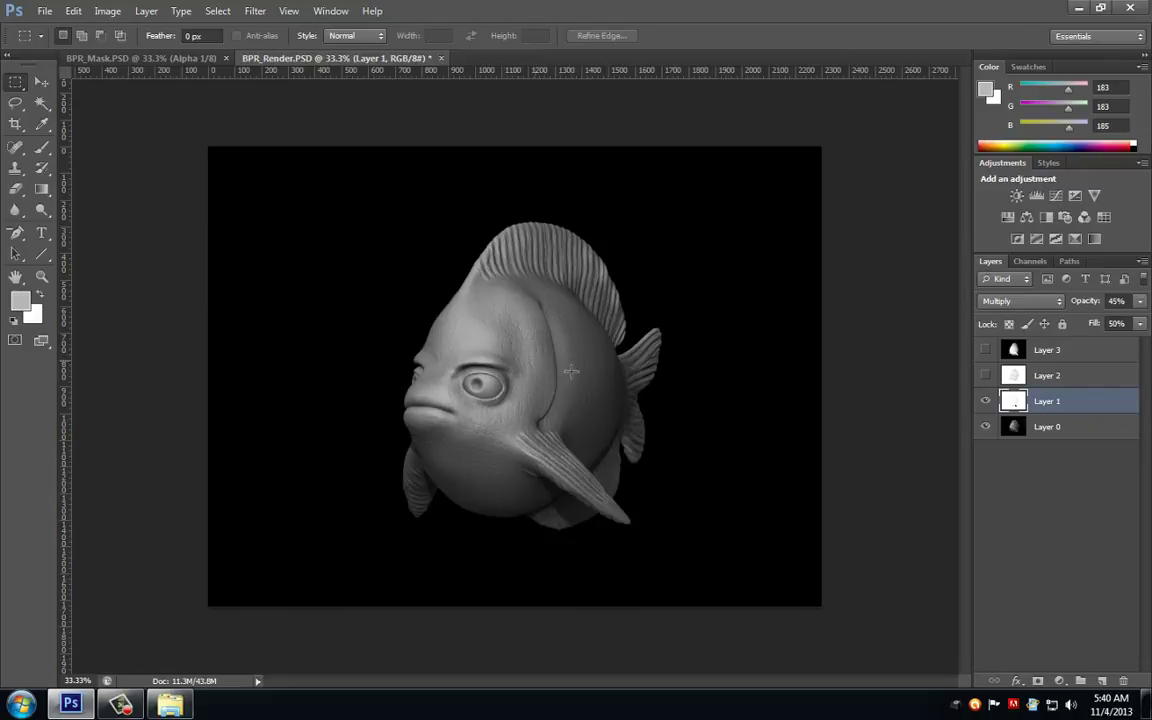
- Show the AO layer (Layer 2) and set it to Multiply blending with 35% fill and 40% opacity
click(985, 375)
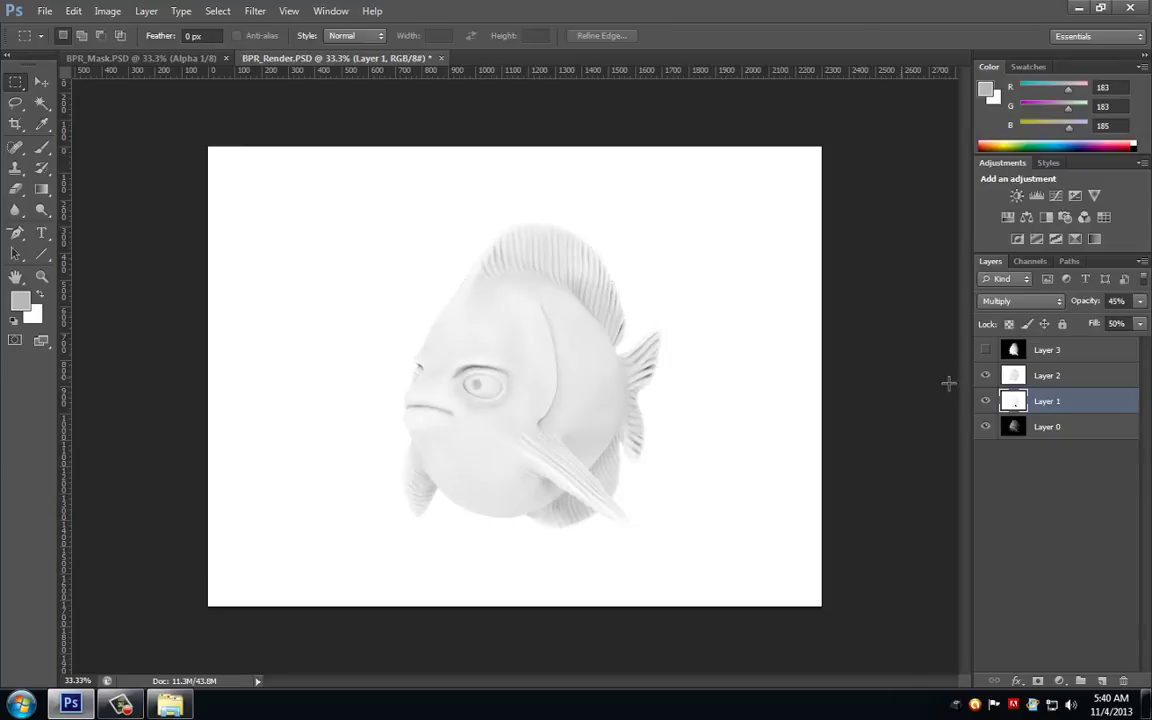
click(1060, 375)
click(1138, 324)
click(1020, 301)
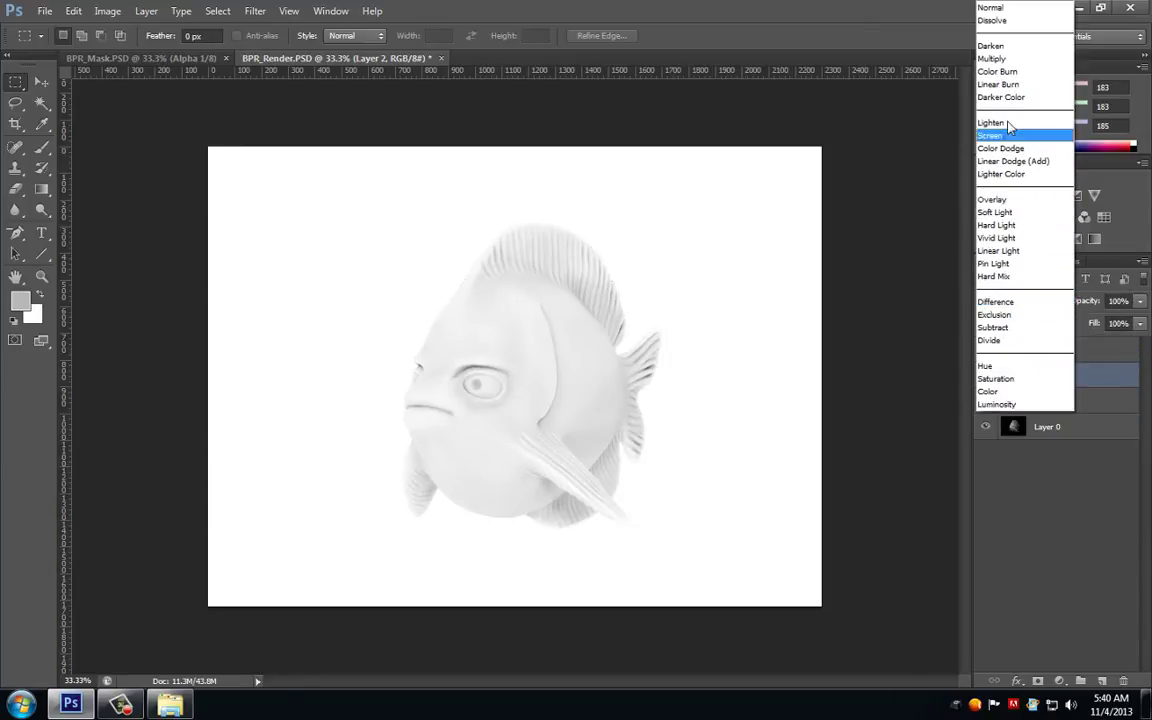
click(1005, 47)
click(1139, 324)
drag(1142, 344, 1093, 326)
click(1141, 301)
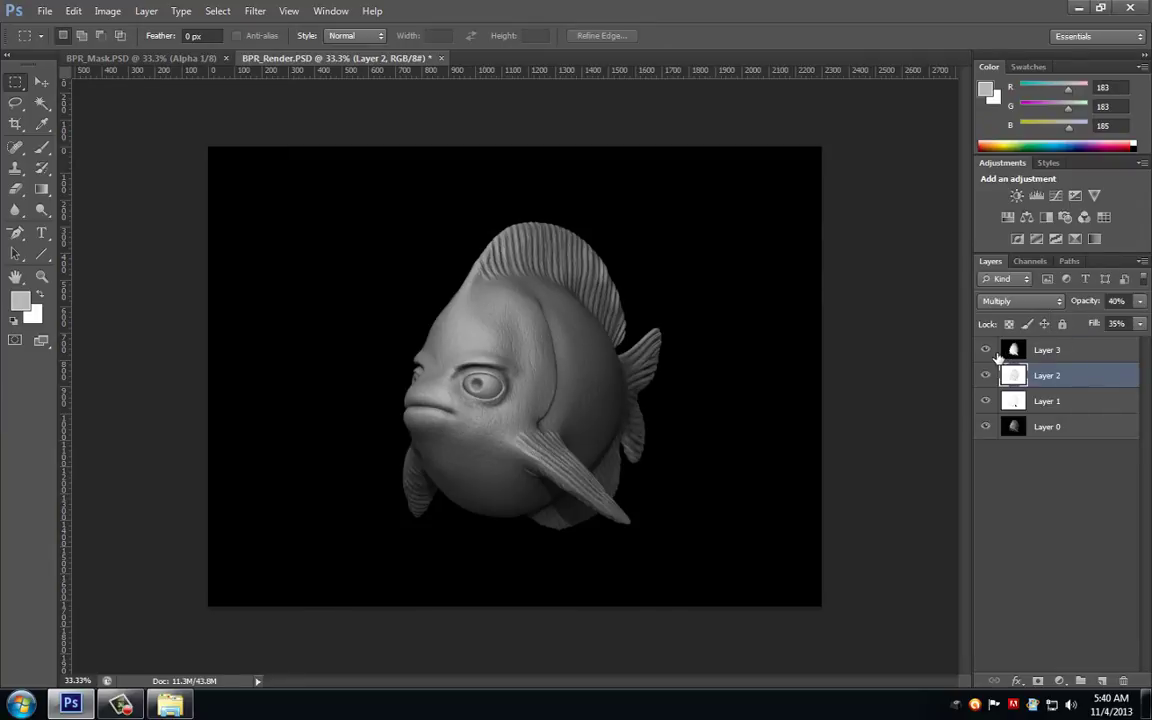
- Show the depth layer (Layer 3) and set it to Multiply blending with 39% fill and 38% opacity
click(985, 349)
click(1060, 351)
click(1141, 325)
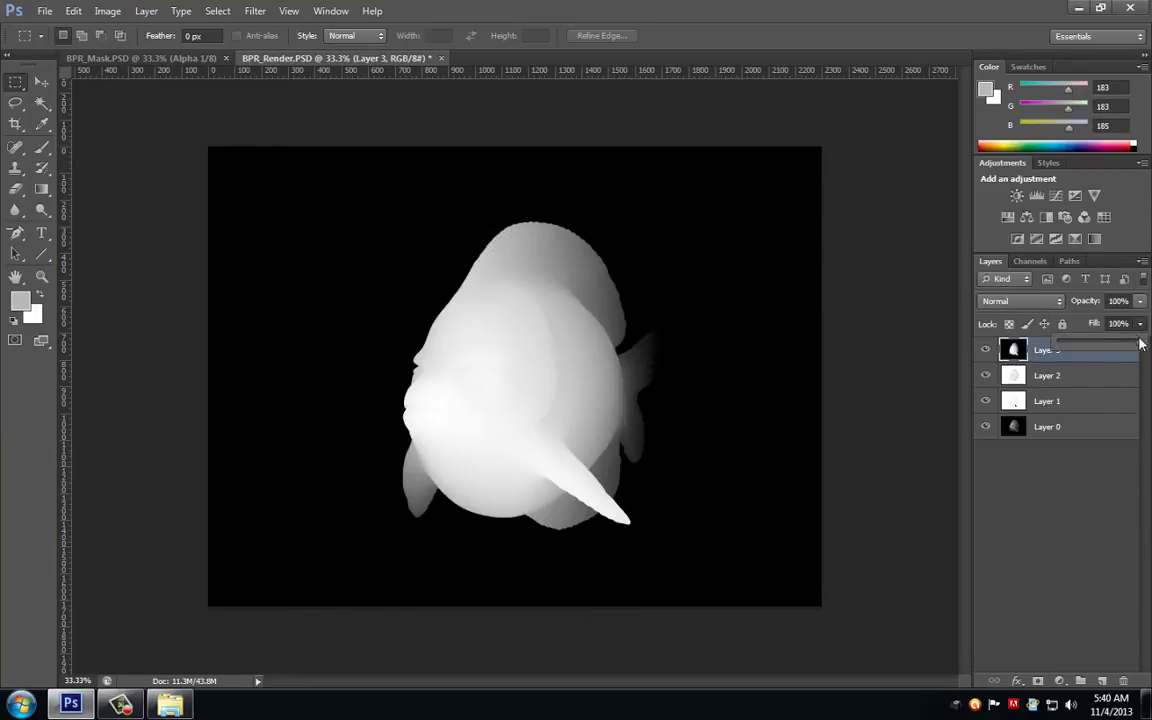
drag(1107, 352, 1090, 352)
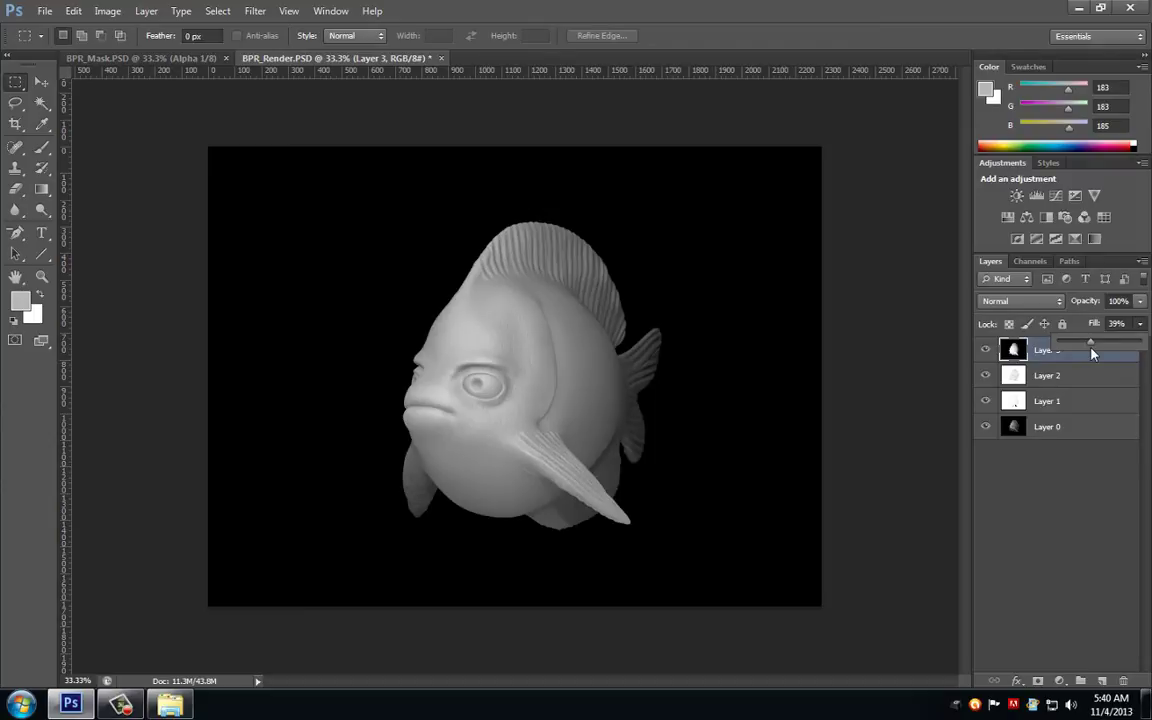
click(1030, 302)
click(920, 54)
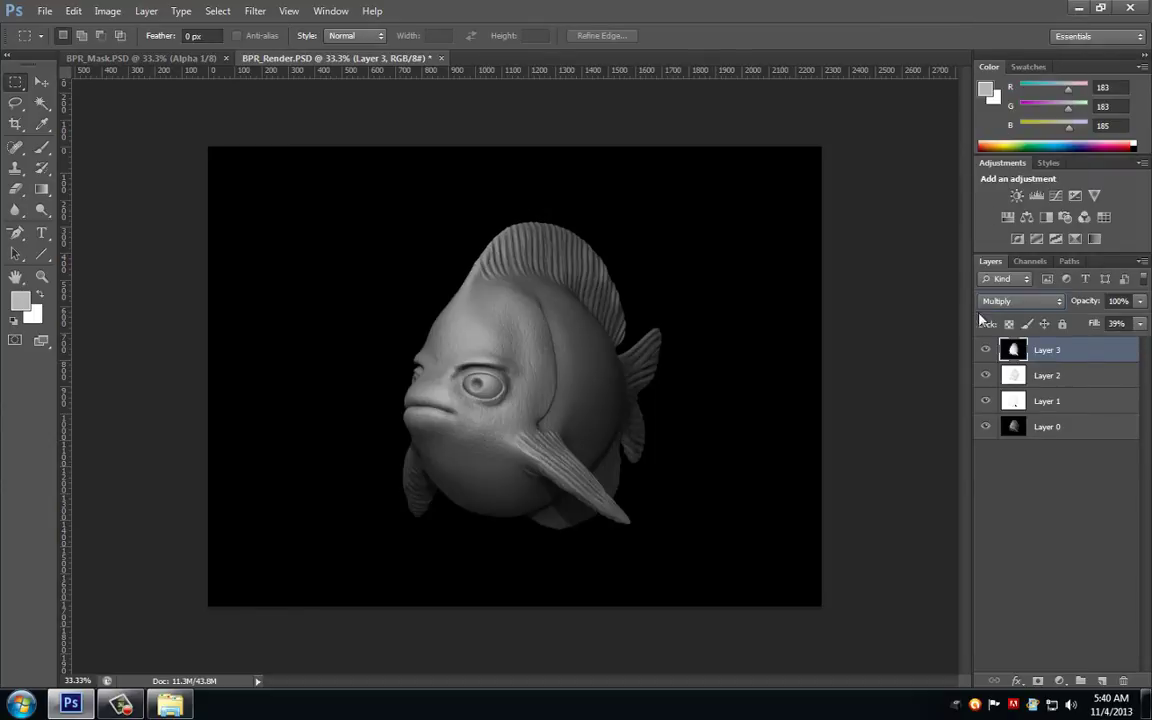
click(1139, 301)
drag(1139, 323, 1090, 325)
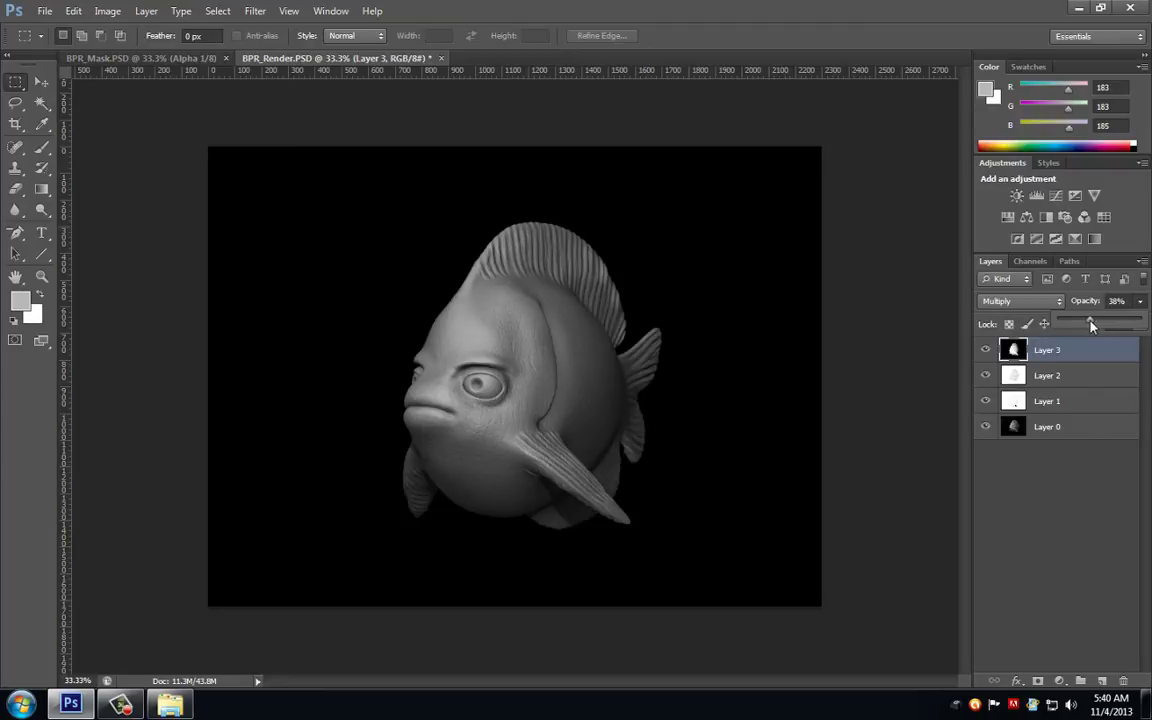
- Merge Layers 0 through 3 into a single layer and close BPR_Mask.PSD
shift+click(1054, 433)
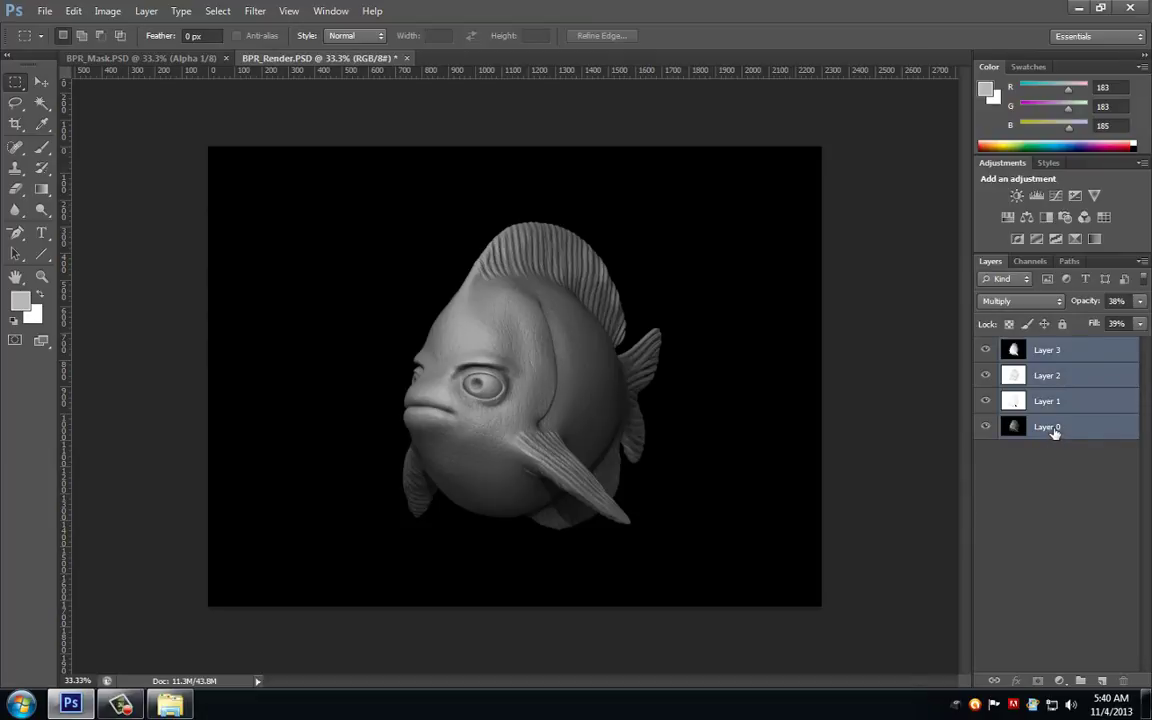
key(ctrl+e)
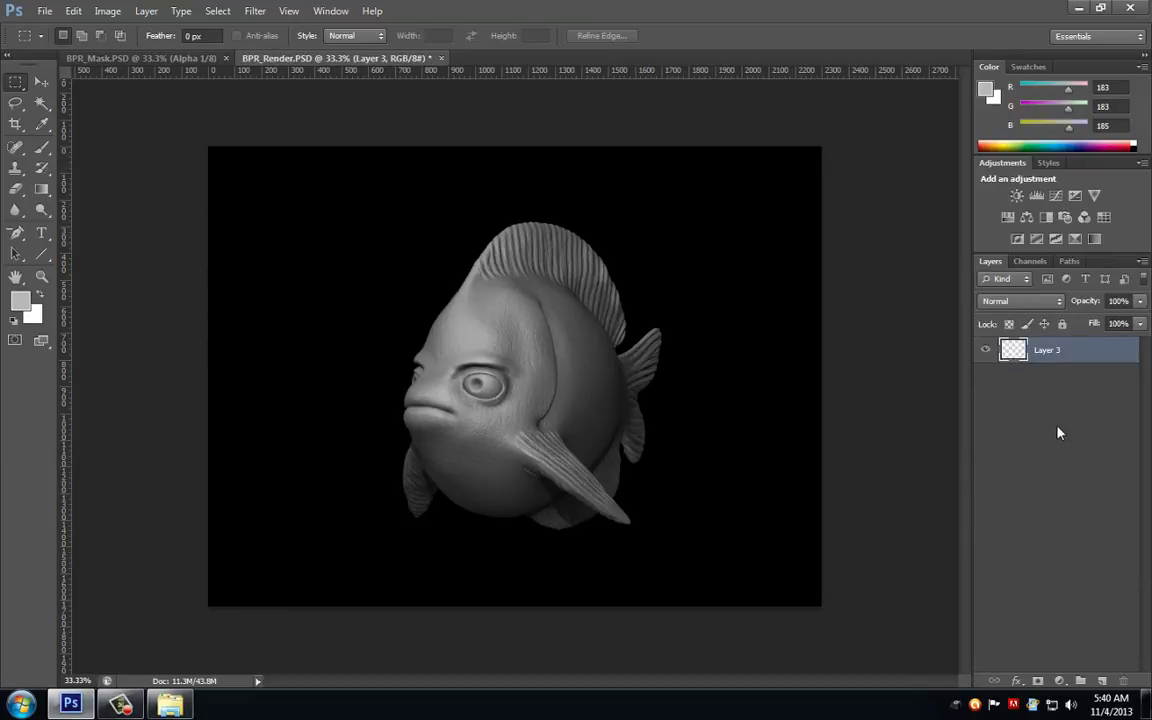
click(226, 58)
- Float the BPR_Render.PSD window and load its Alpha 1 channel as a selection around the fish
mouse_move(192, 64)
mouse_down()
mouse_move(185, 76)
mouse_move(204, 77)
mouse_up()
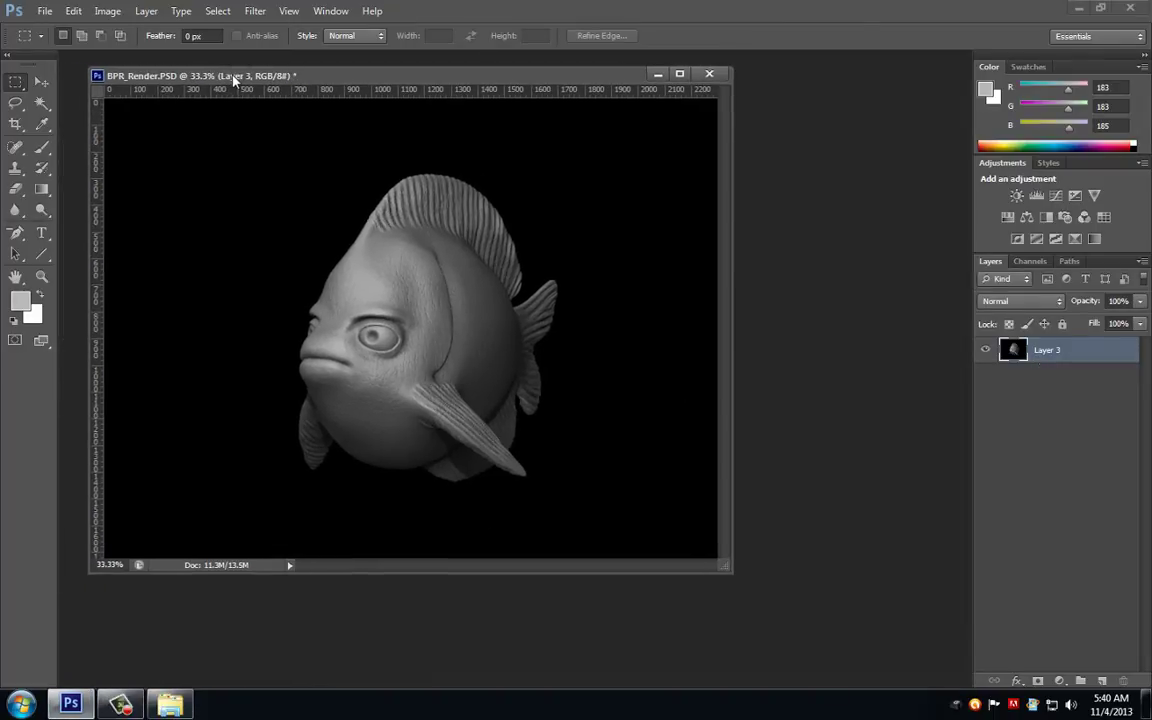
click(1030, 262)
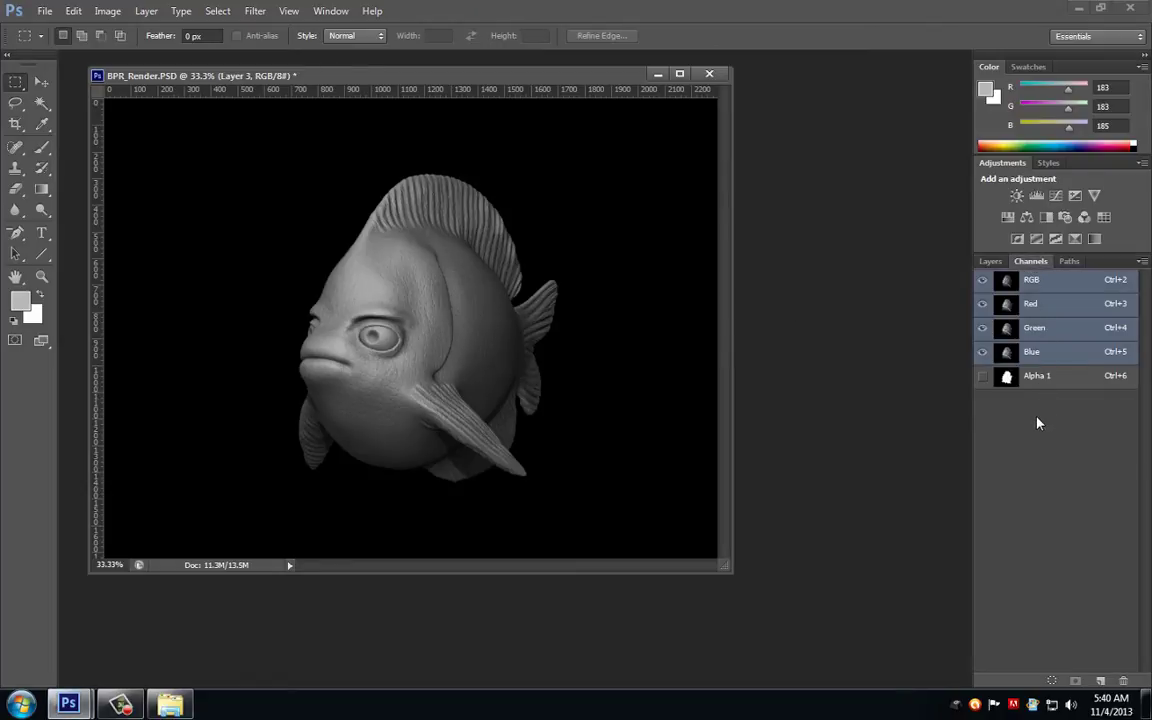
ctrl+click(1010, 380)
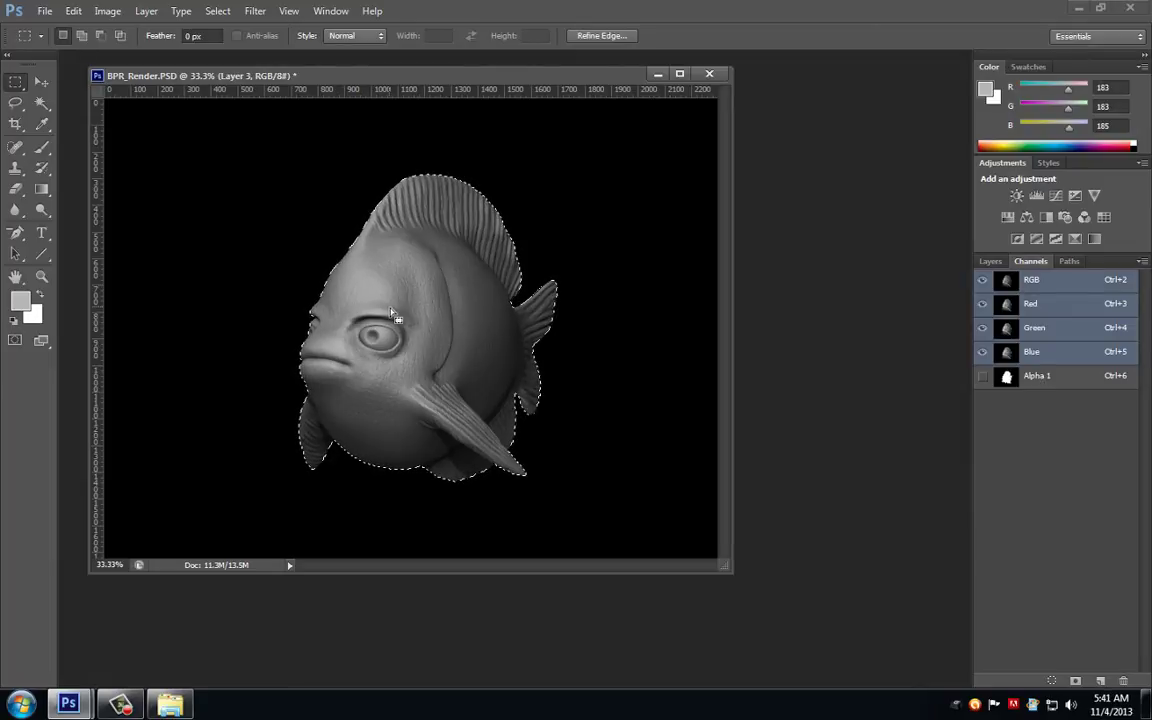
- Create a new transparent grayscale document 2300 pixels wide and 1250 pixels high at 72 pixels/inch
click(44, 11)
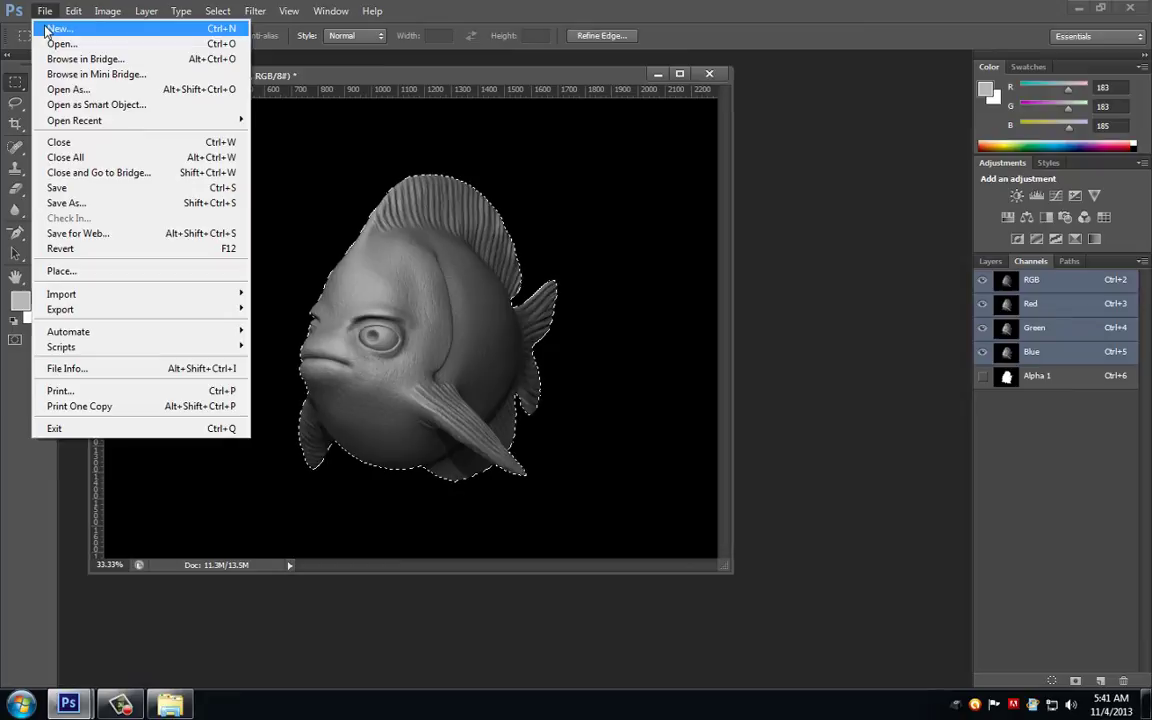
click(50, 29)
drag(527, 190, 634, 163)
double_click(594, 263)
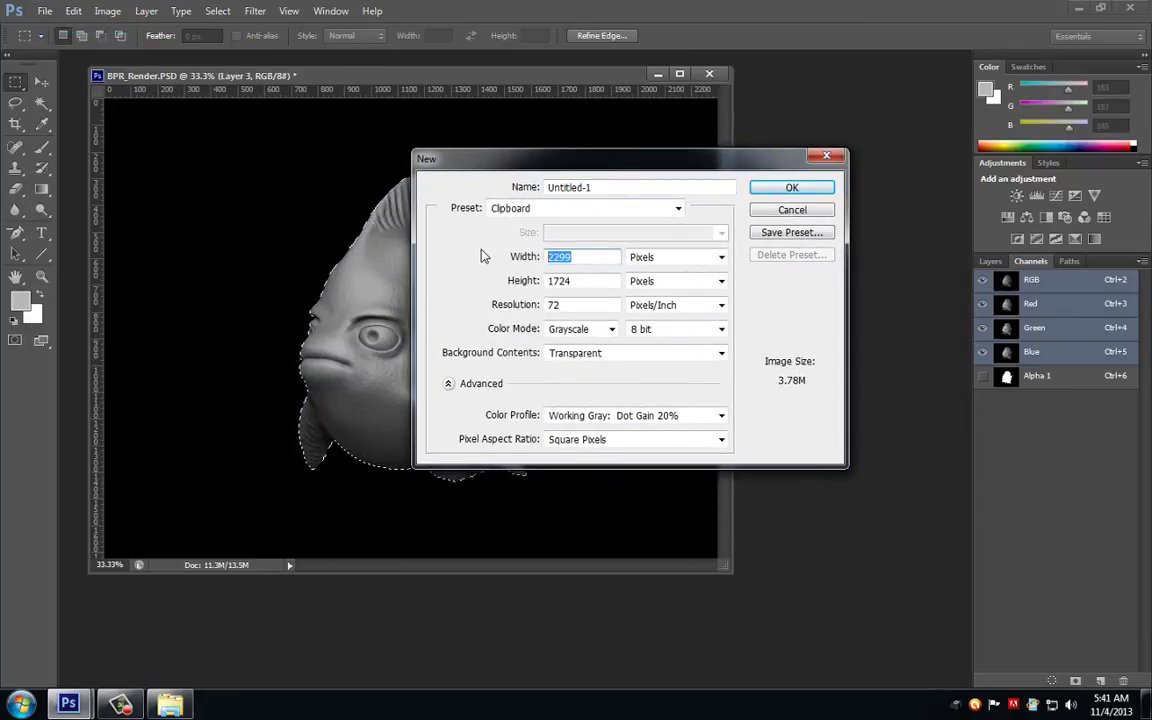
text(2300)
key(Tab)
text(1250)
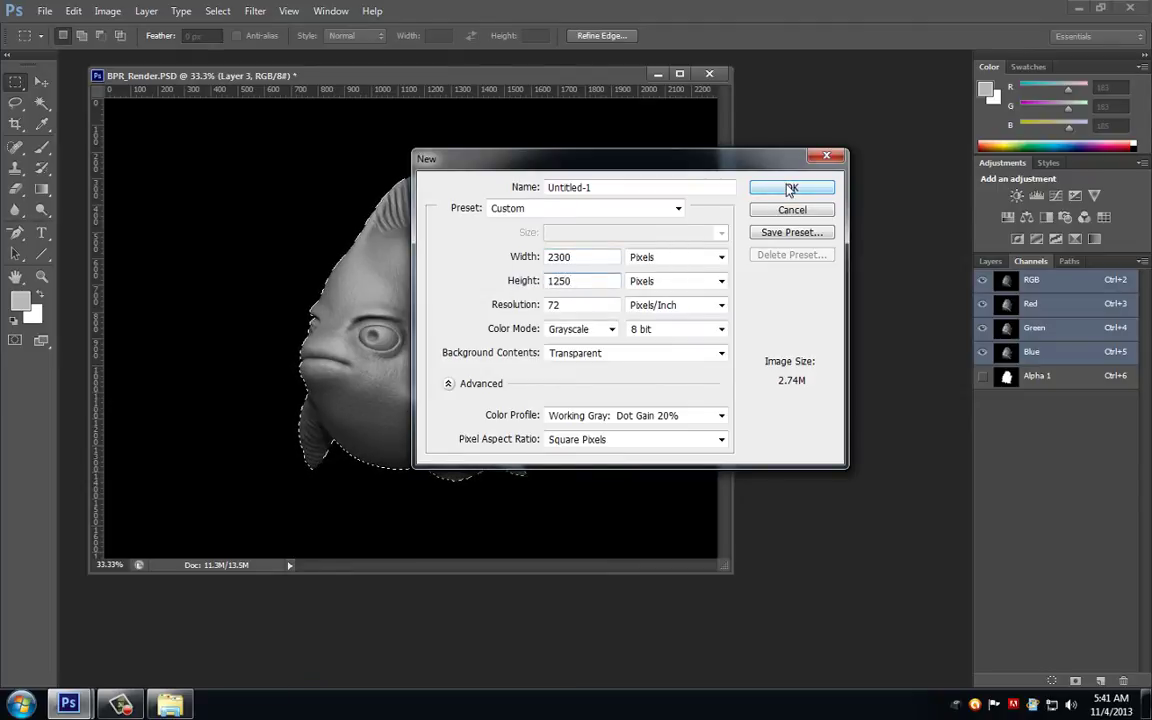
click(791, 188)
- Arrange both windows side by side and move the selected fish from BPR_Render.PSD into the right part of the Untitled-1 canvas
drag(368, 92, 485, 131)
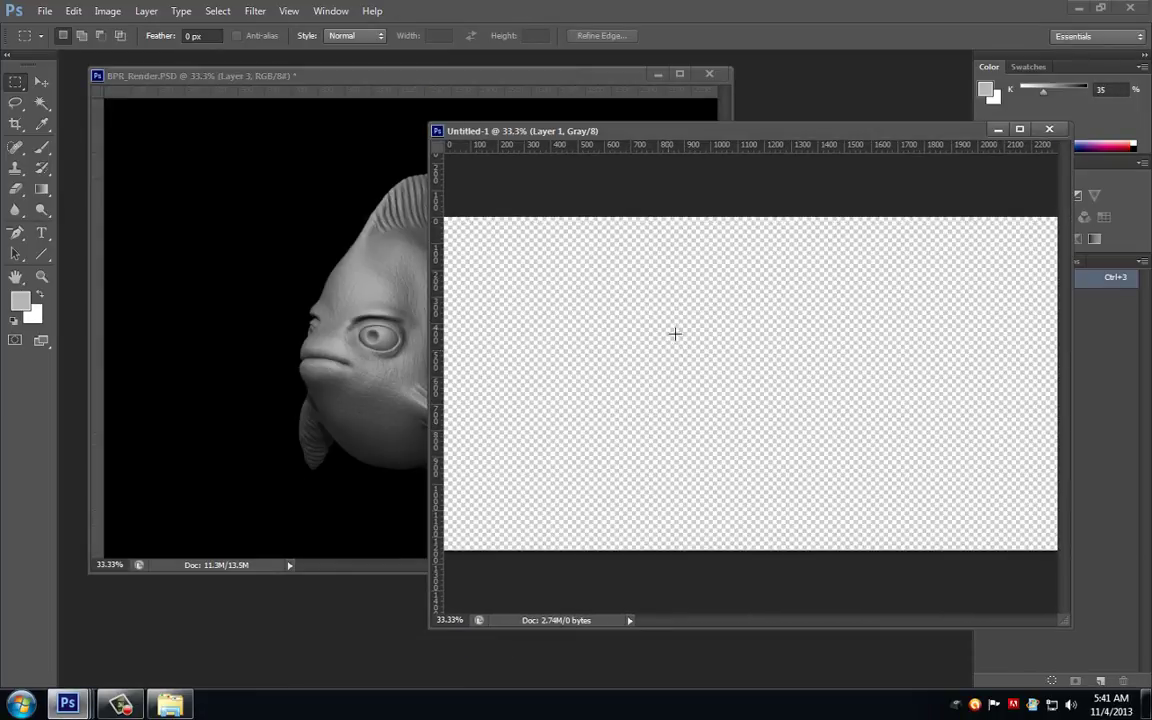
drag(608, 133, 627, 120)
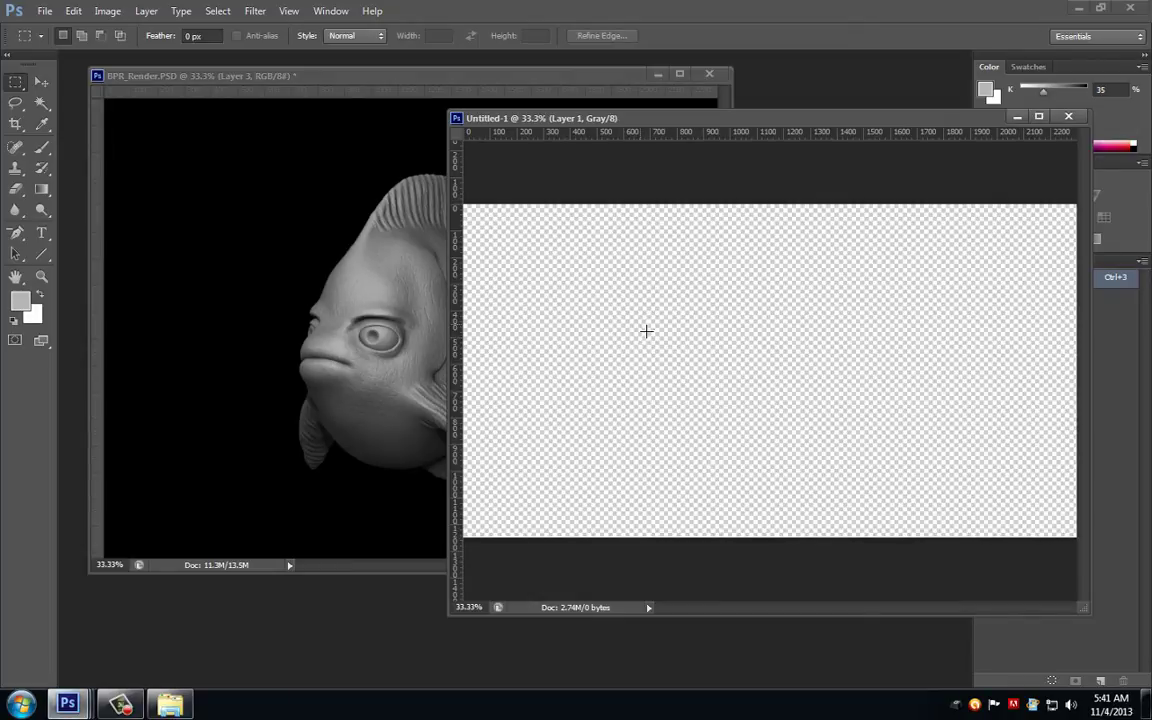
drag(553, 120, 524, 112)
click(368, 75)
click(41, 80)
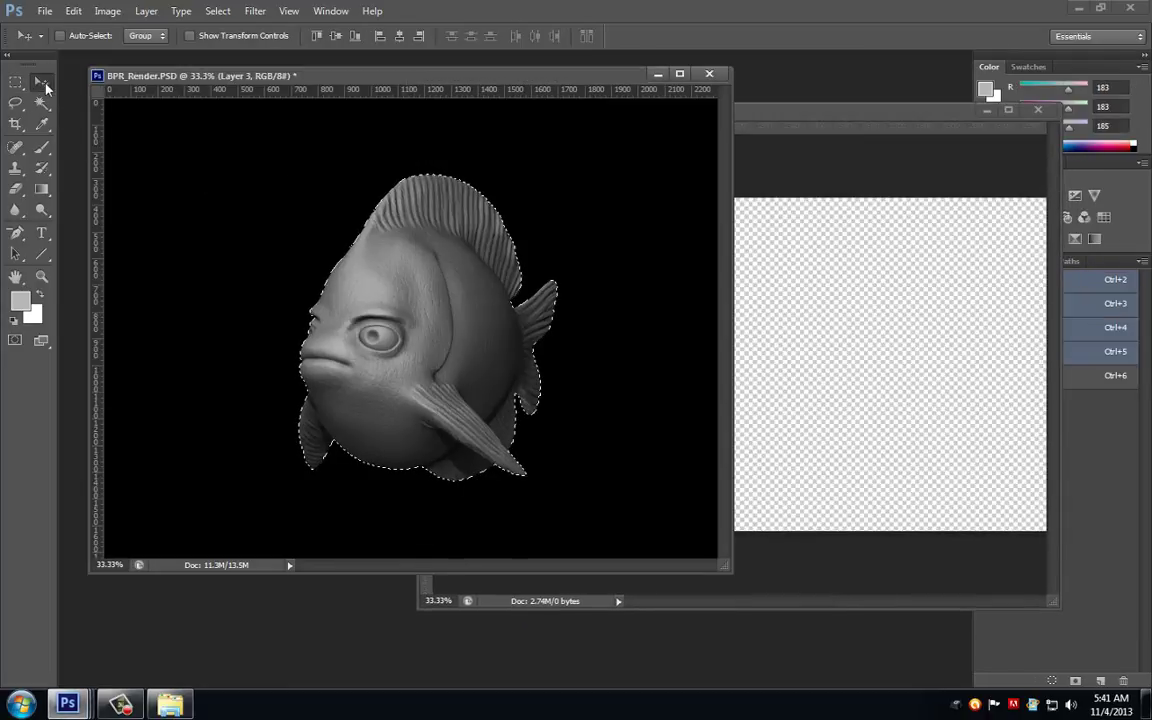
drag(428, 295, 893, 366)
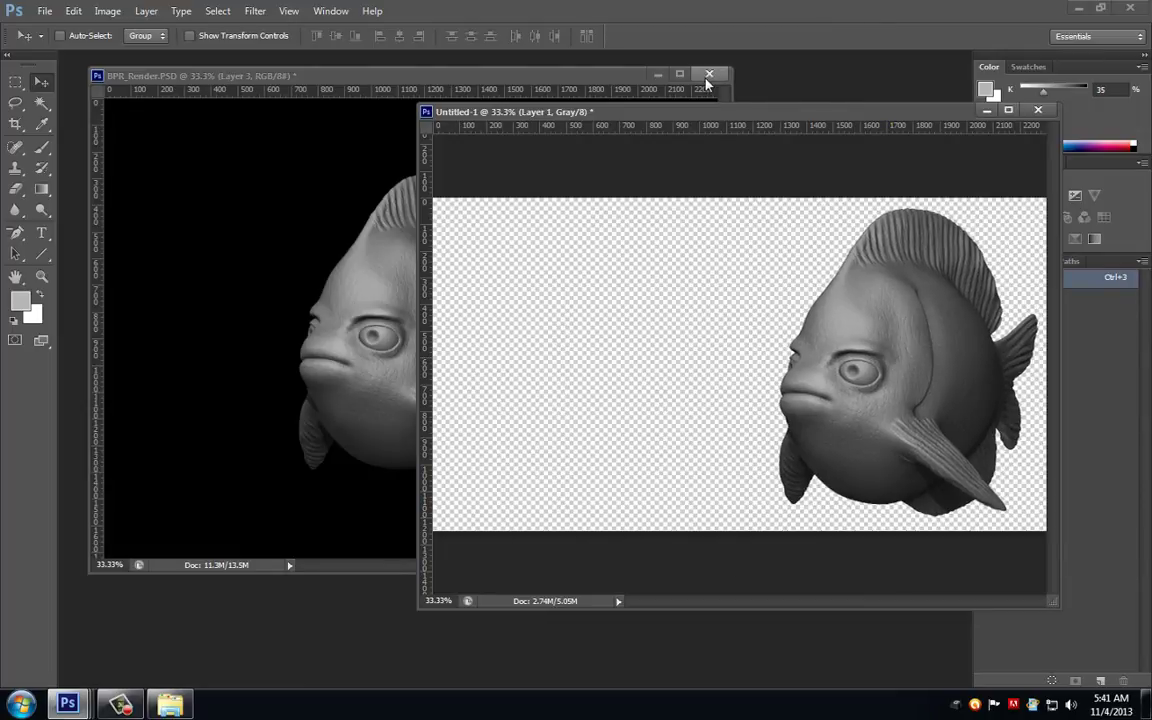
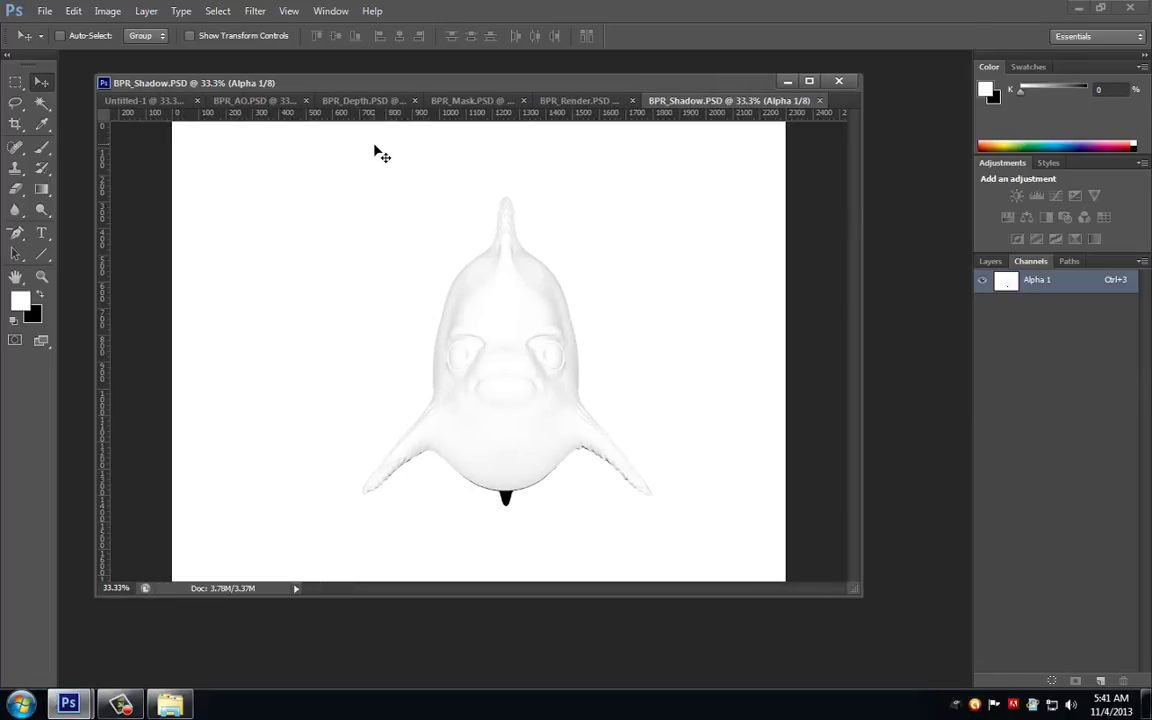
- Separate Untitled-1 from the newly opened pass documents into its own window and return to BPR_Shadow.PSD
click(152, 102)
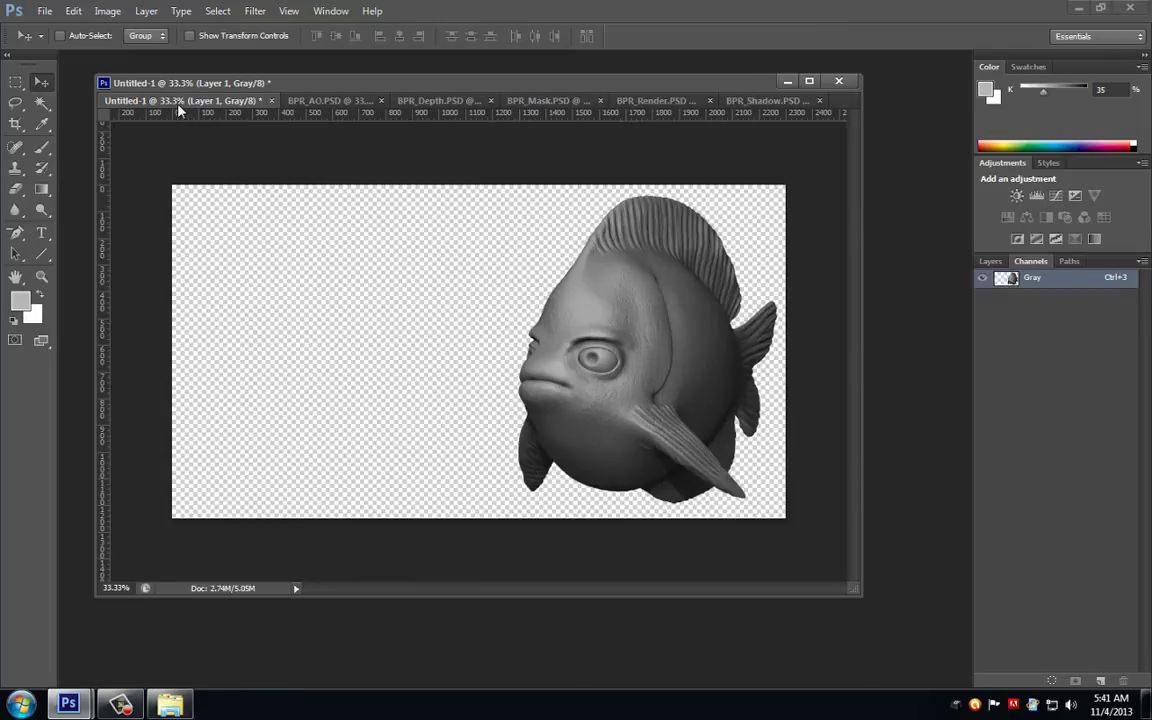
mouse_move(179, 111)
mouse_down()
mouse_move(364, 237)
mouse_move(180, 102)
mouse_up()
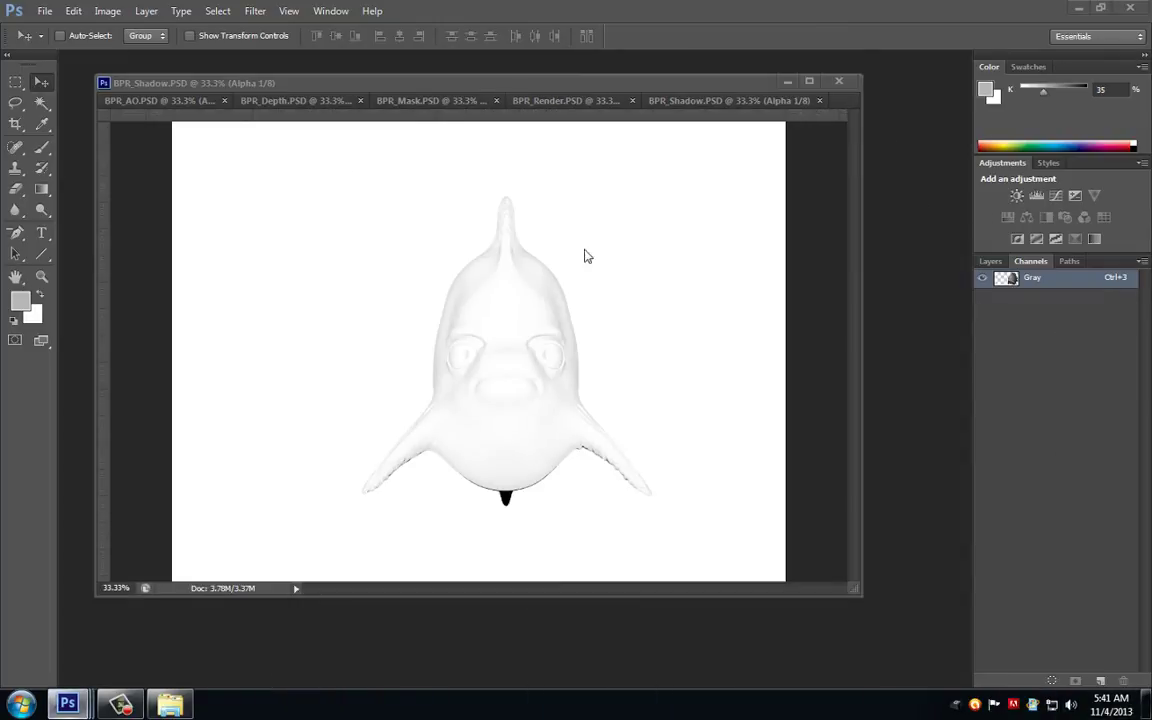
click(288, 78)
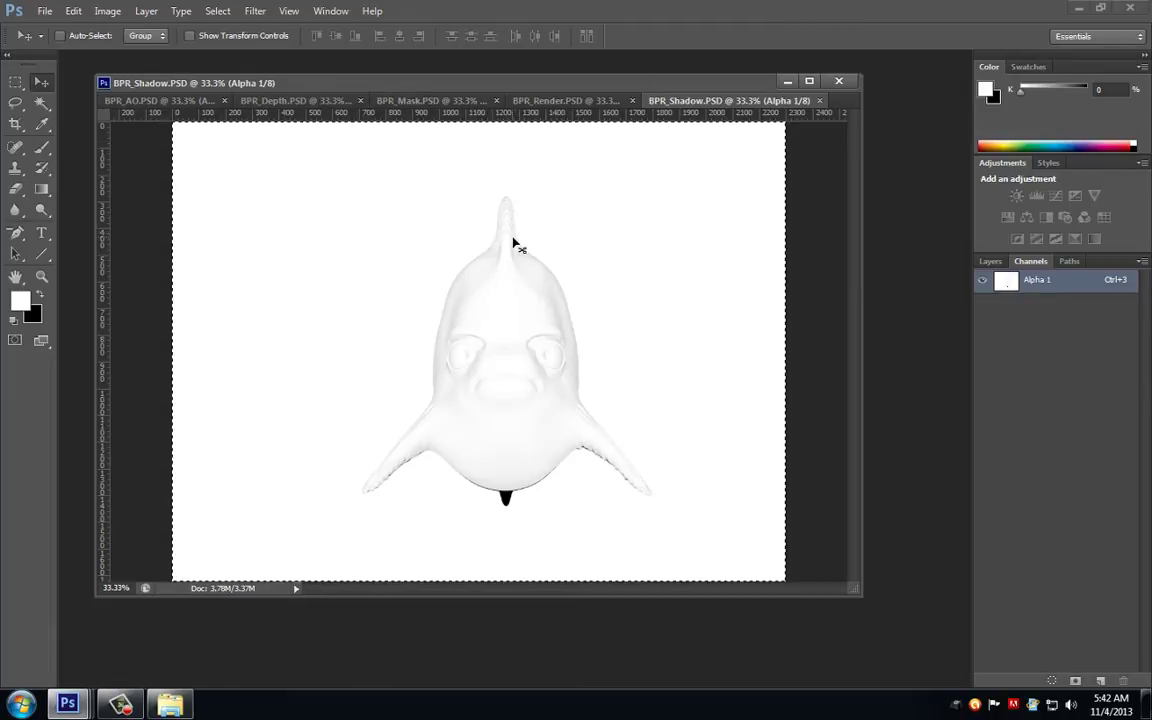
- Copy the whole BPR_Shadow.PSD image and paste it into the front-view BPR_Render.PSD as a new layer
key(ctrl+a)
click(545, 101)
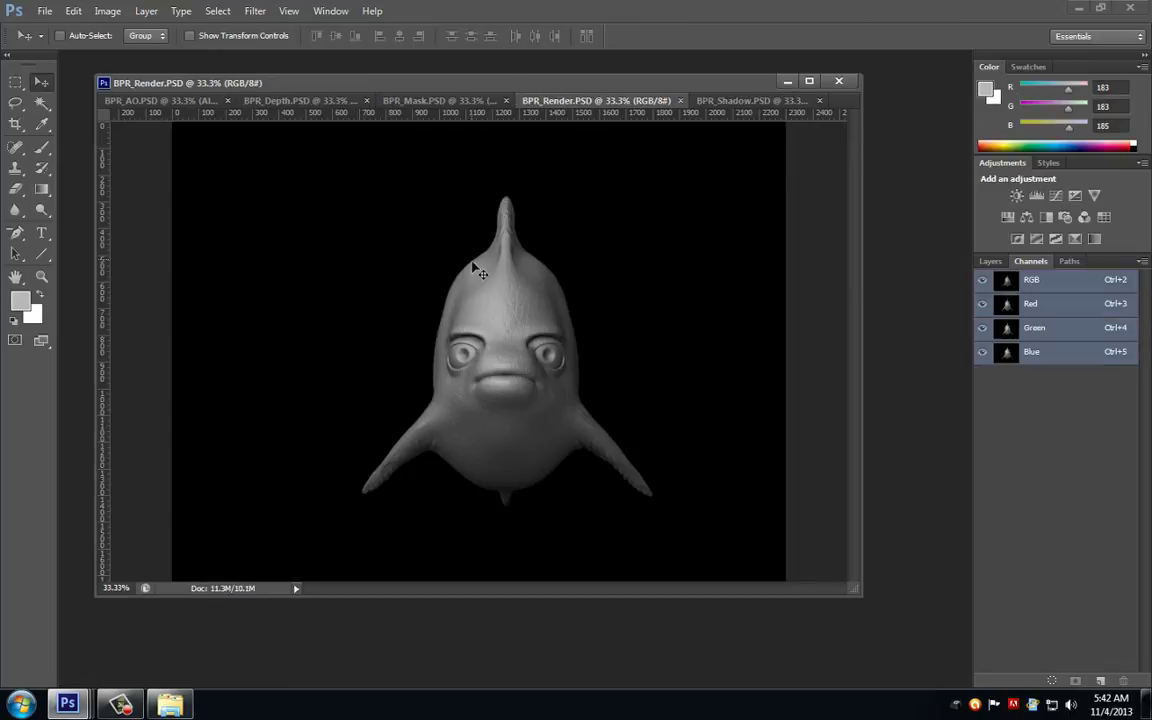
key(ctrl+v)
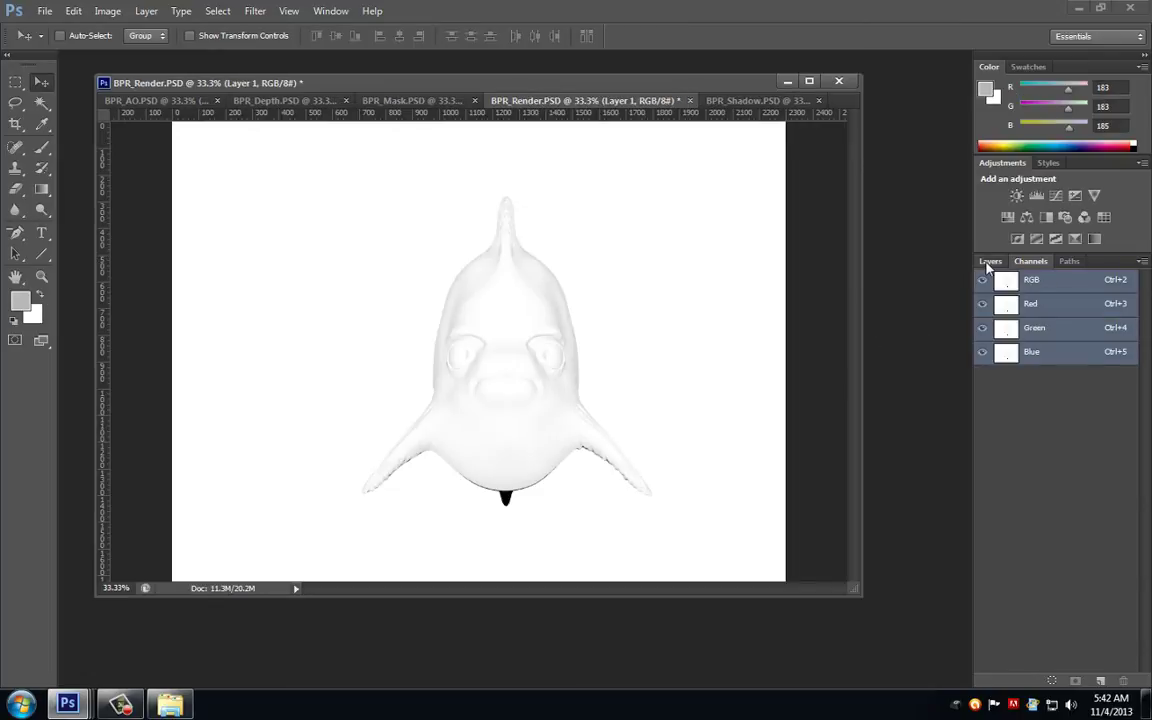
- Convert the Background to a regular layer named Layer 0, then hide the pasted shadow layer and make it active
click(990, 261)
double_click(1040, 376)
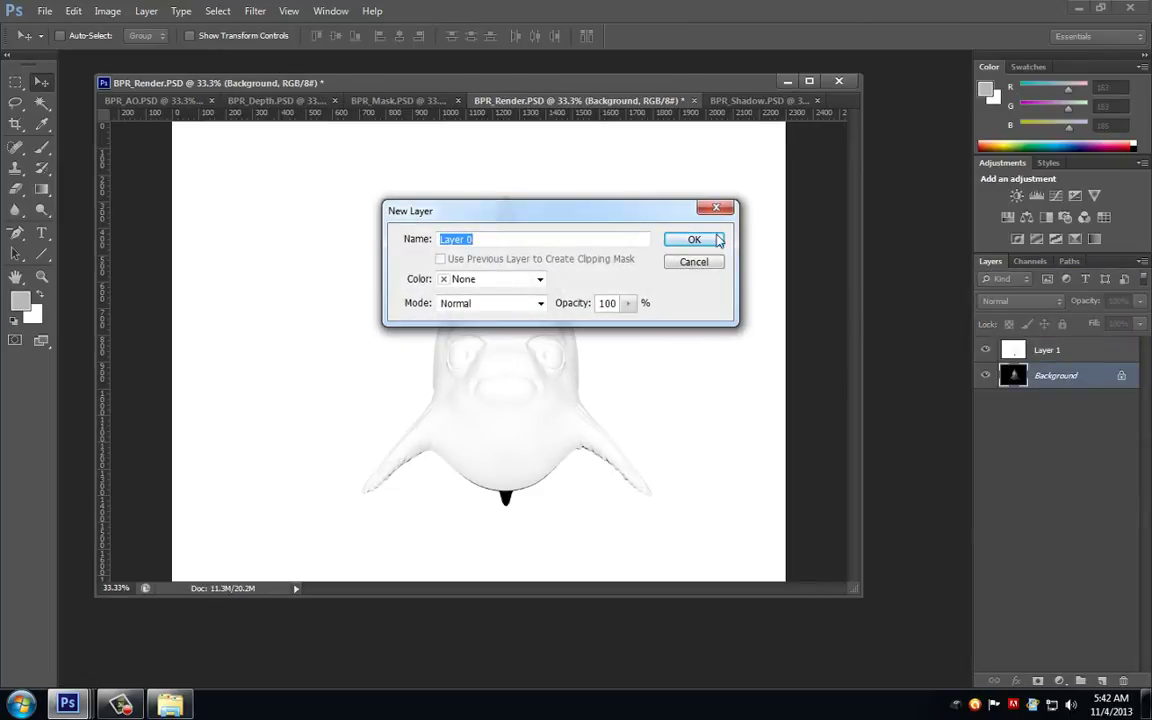
click(693, 240)
click(988, 352)
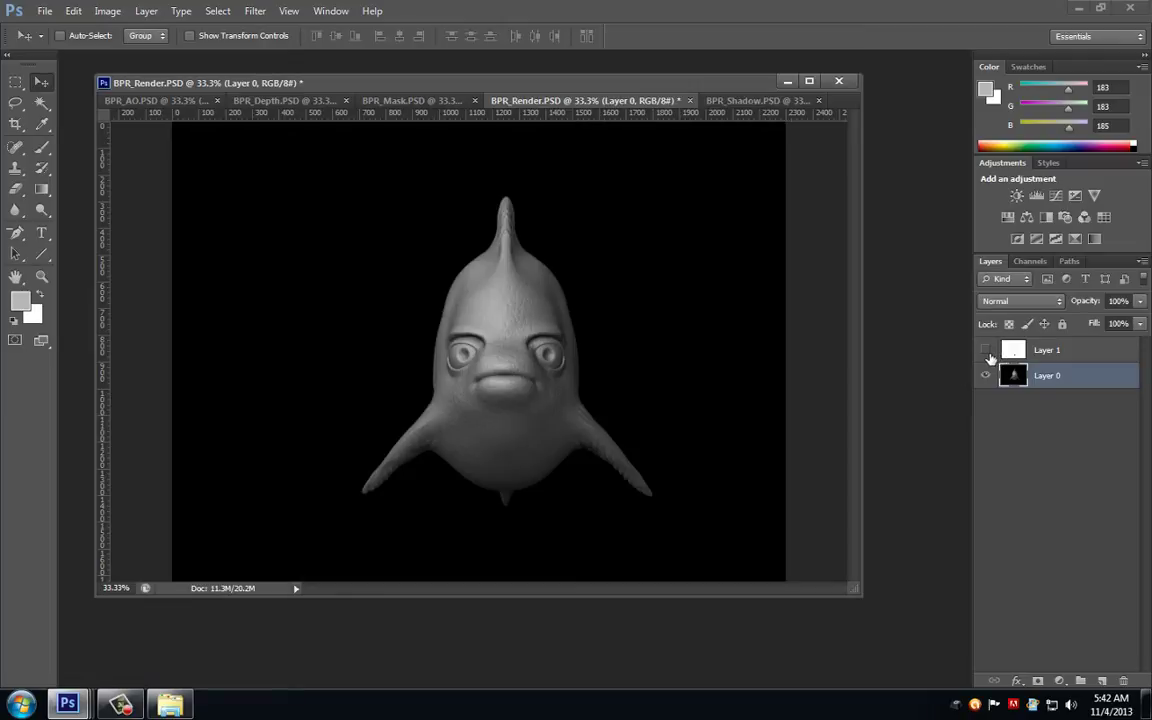
click(1022, 352)
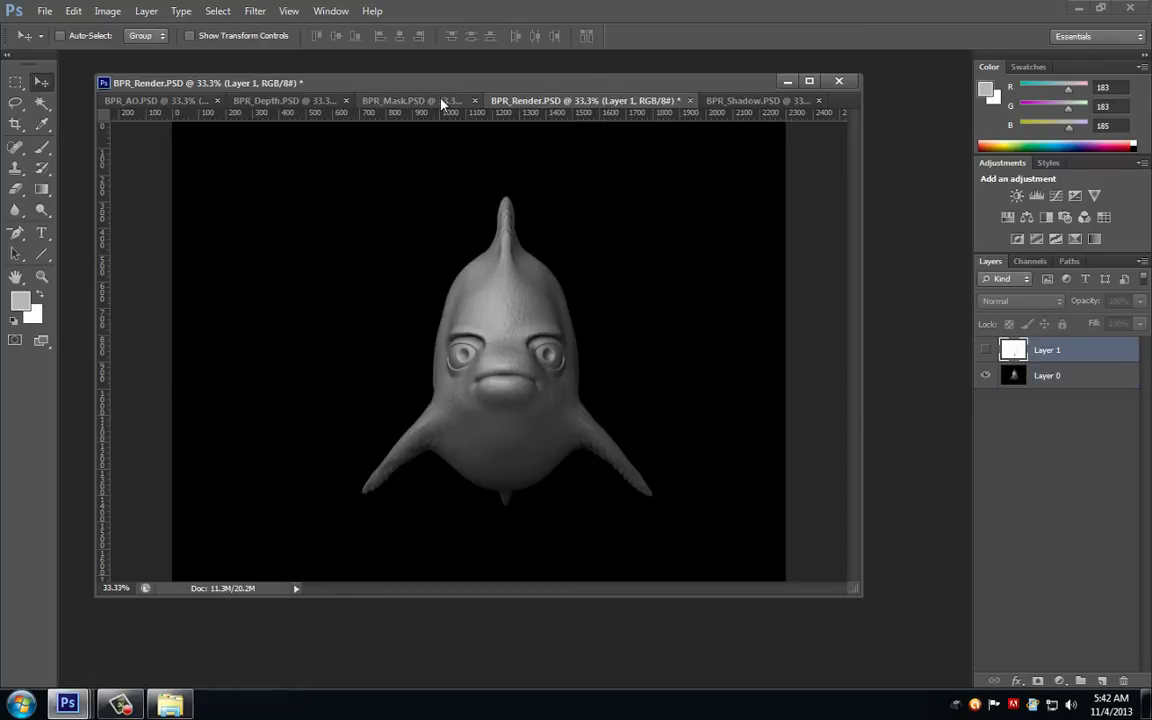
- Copy the whole BPR_AO.PSD image into BPR_Render.PSD as a new layer and hide that layer
click(283, 104)
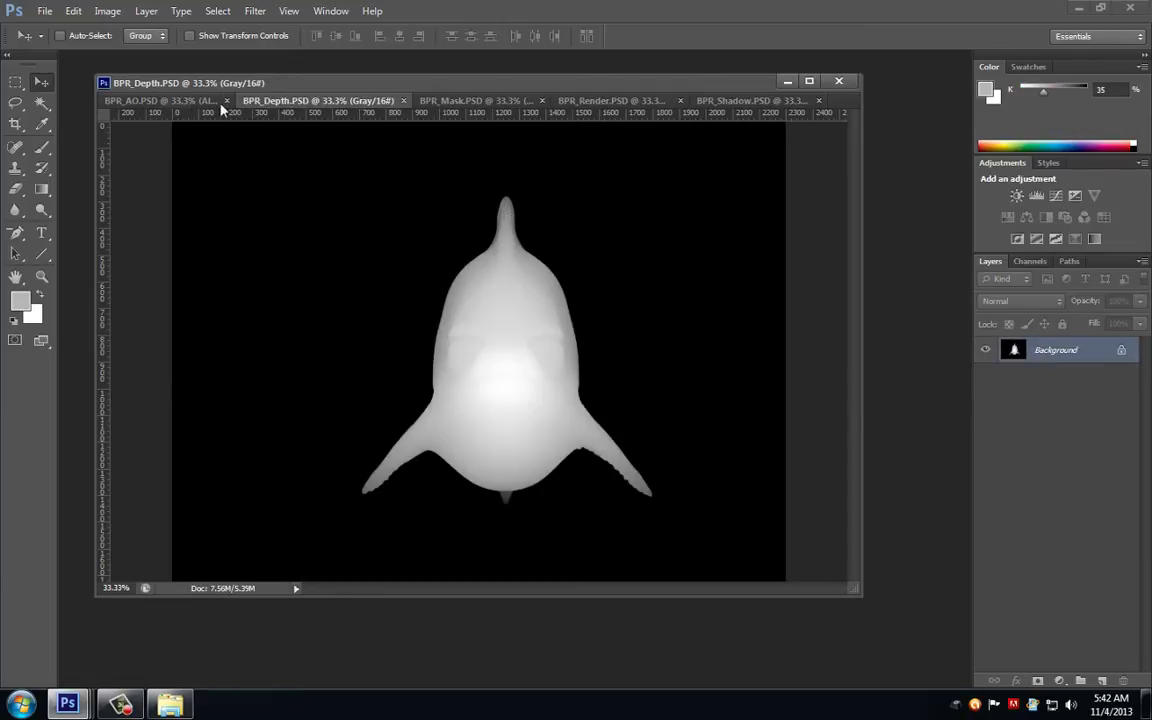
click(160, 102)
key(ctrl+a)
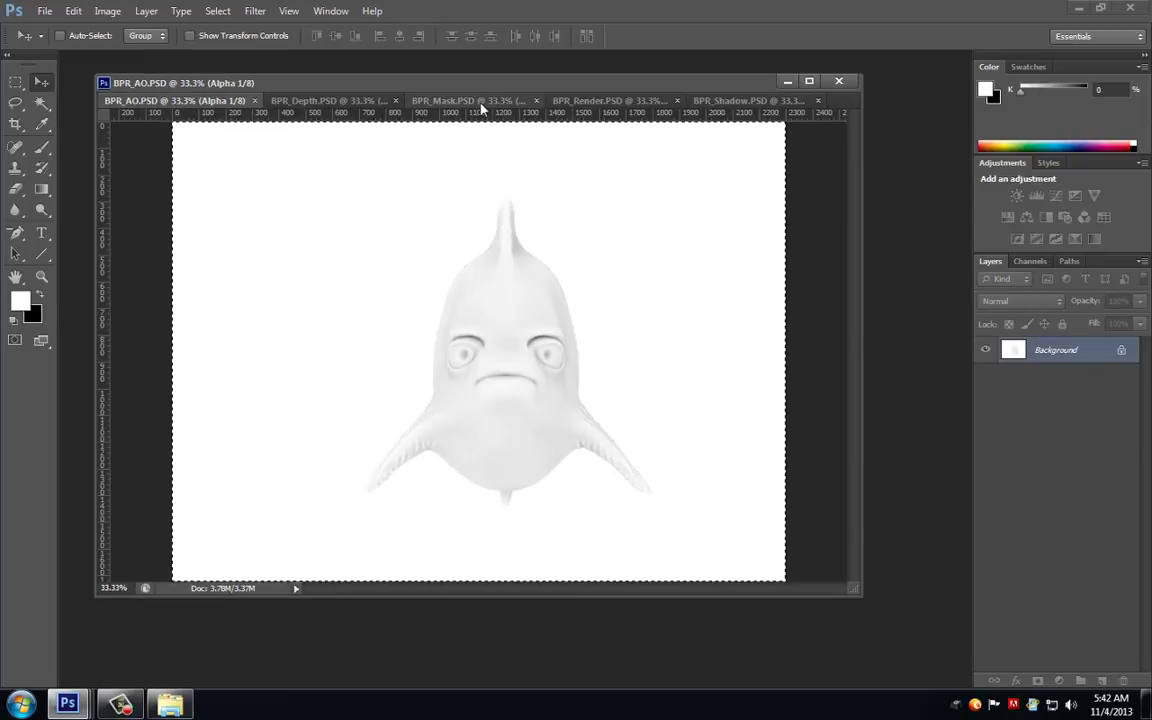
click(592, 104)
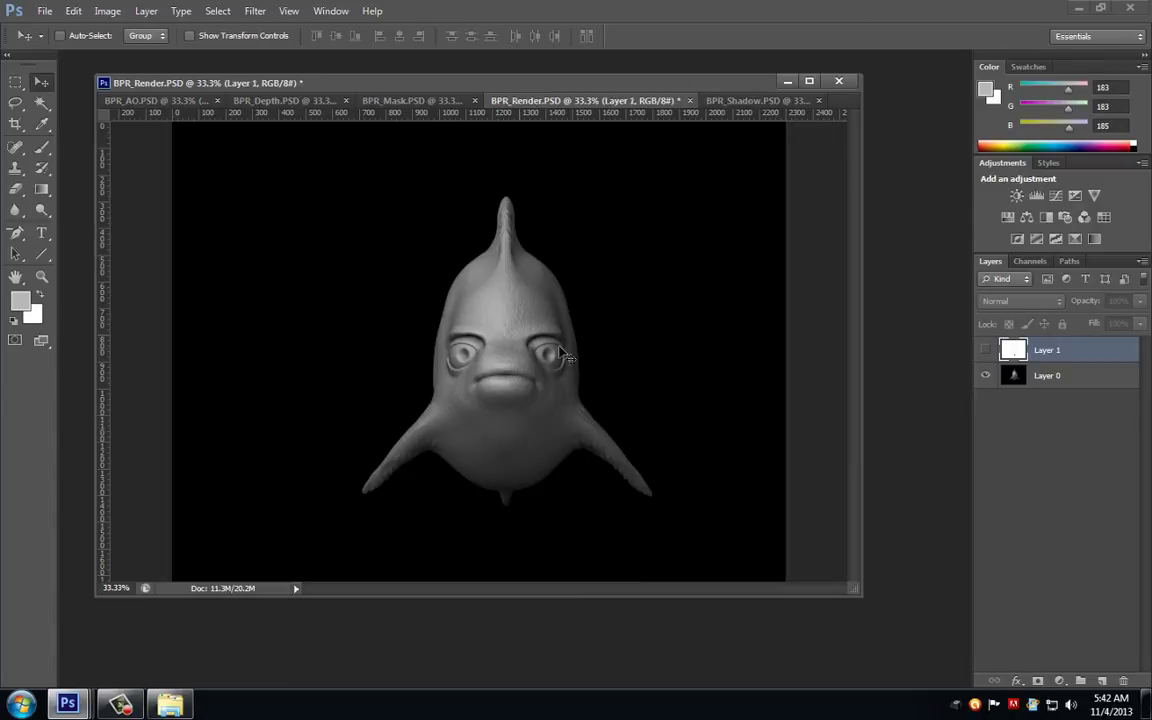
key(ctrl+v)
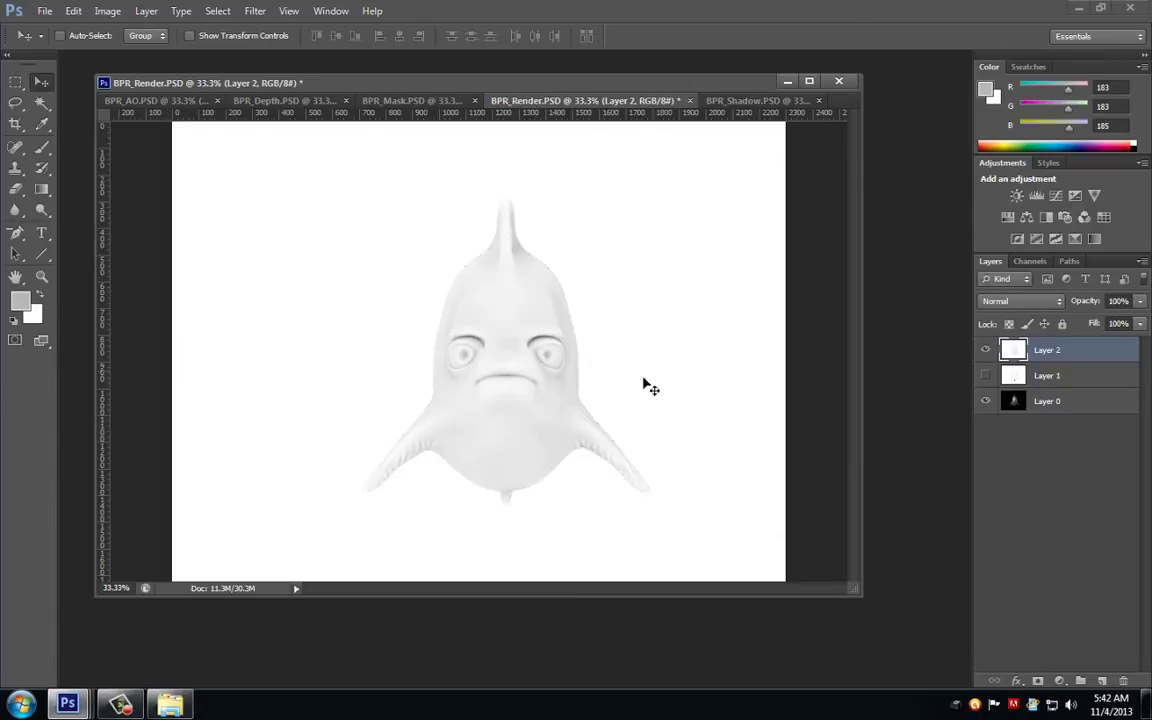
click(985, 350)
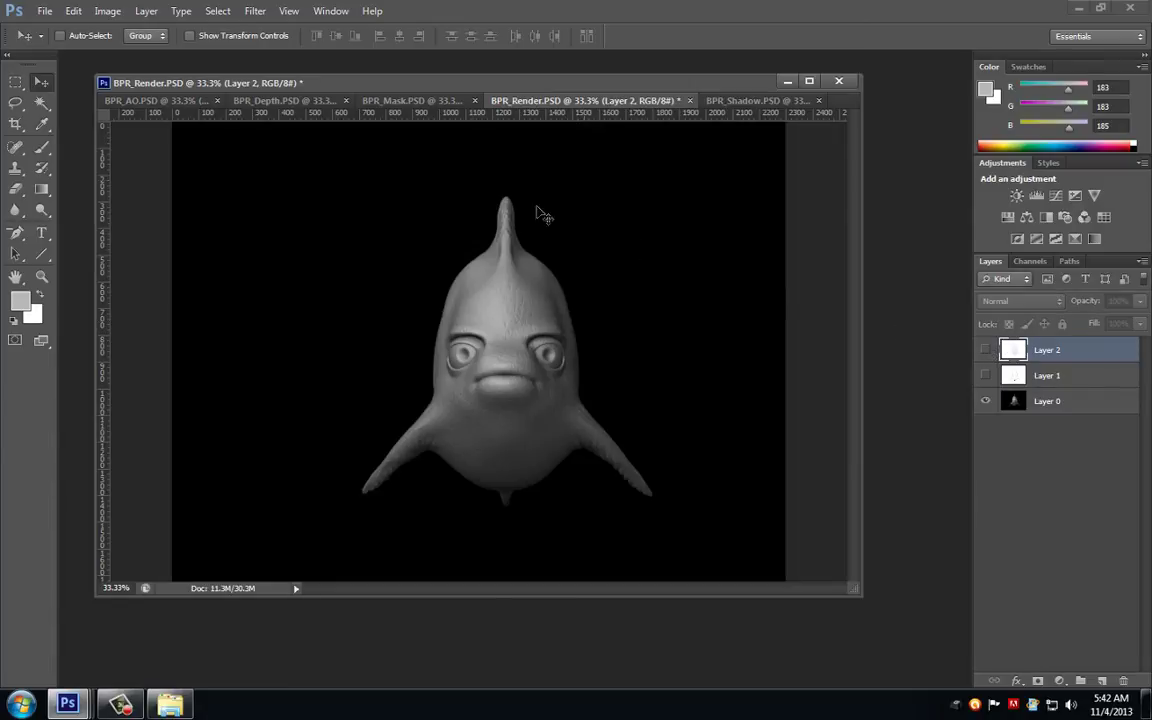
- Copy the whole BPR_Depth.PSD image into BPR_Render.PSD as a new layer and hide that layer
click(302, 103)
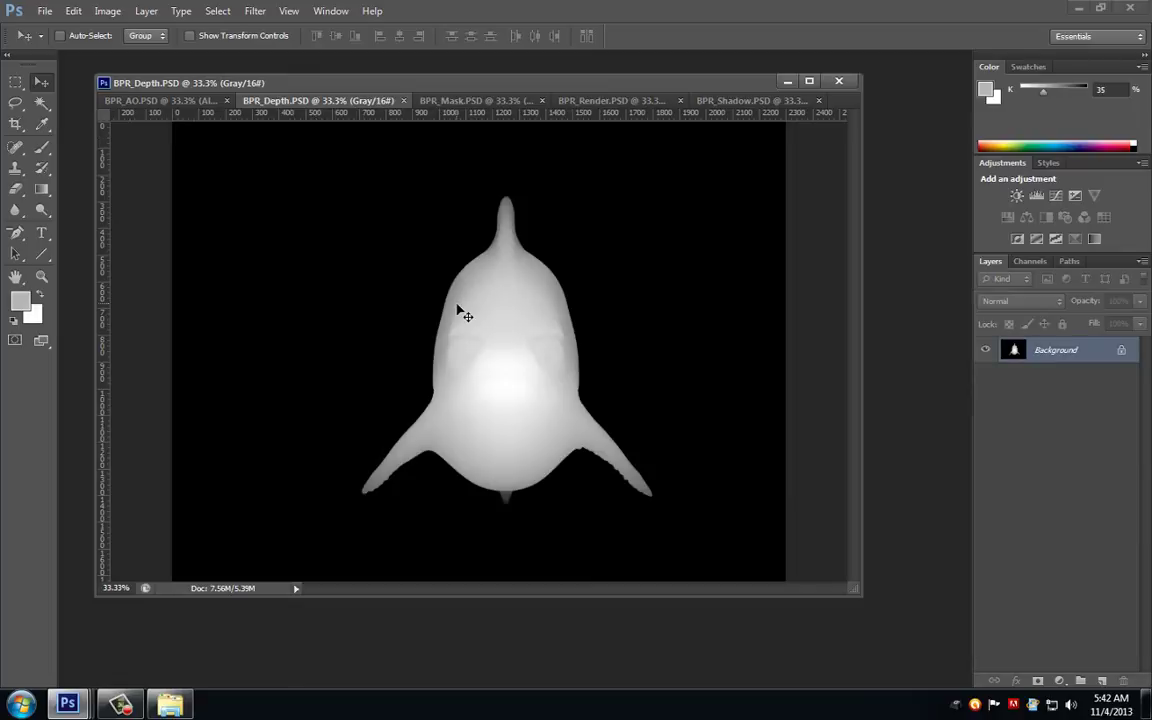
key(ctrl+a)
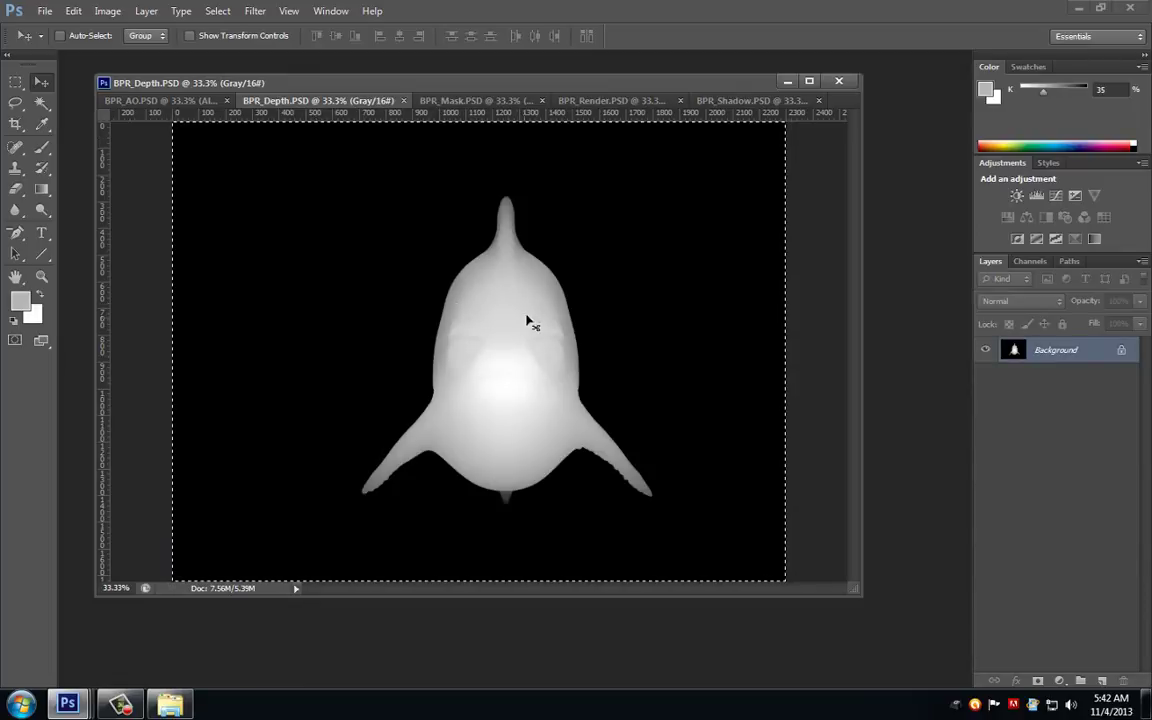
click(591, 101)
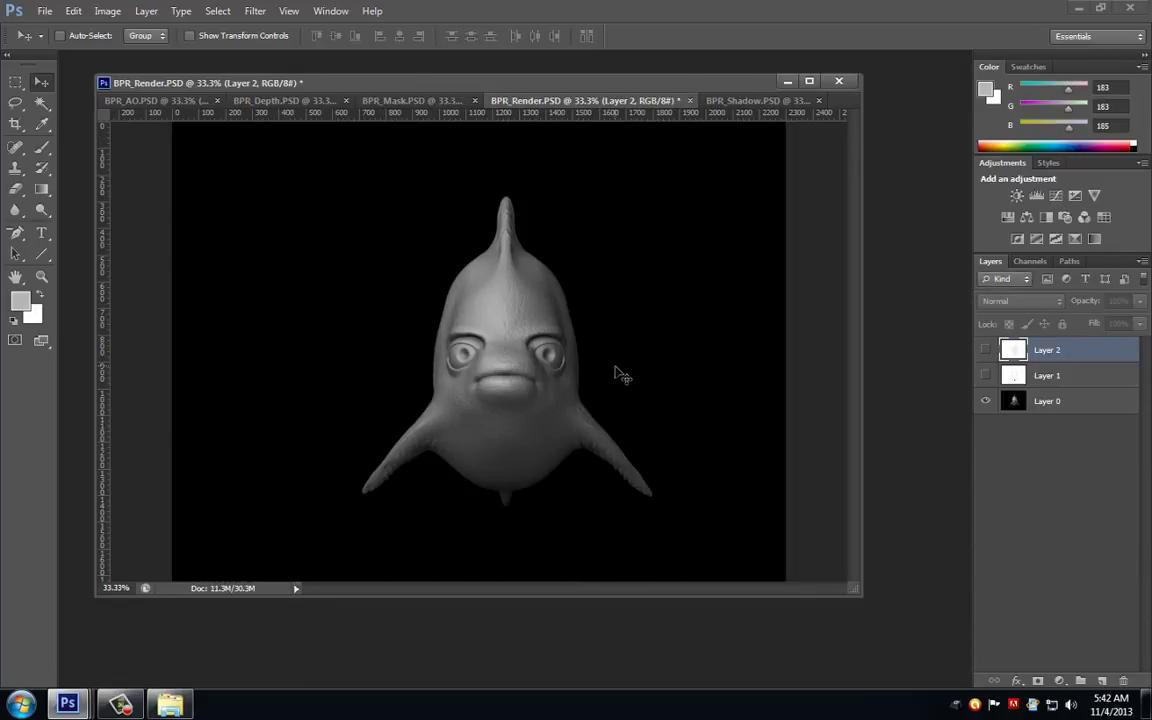
key(ctrl+v)
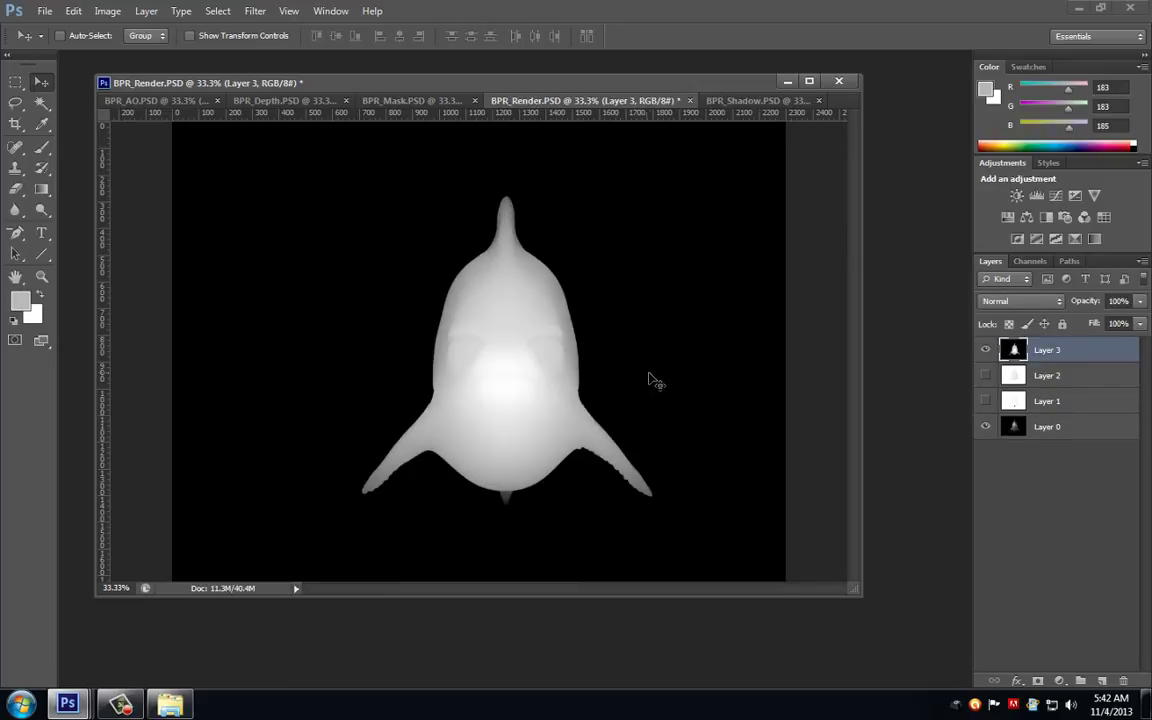
click(988, 351)
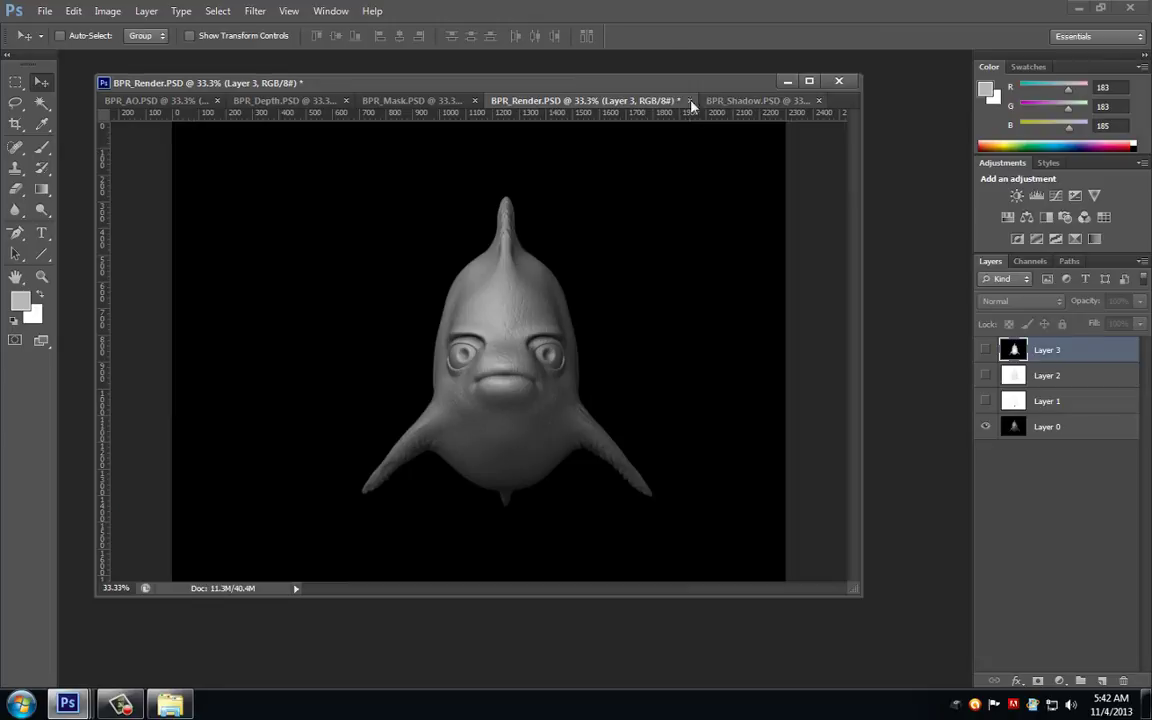
- Copy the BPR_Mask.PSD image into a new alpha channel of BPR_Render.PSD, then return to the RGB composite and the layers
click(413, 103)
key(ctrl+a)
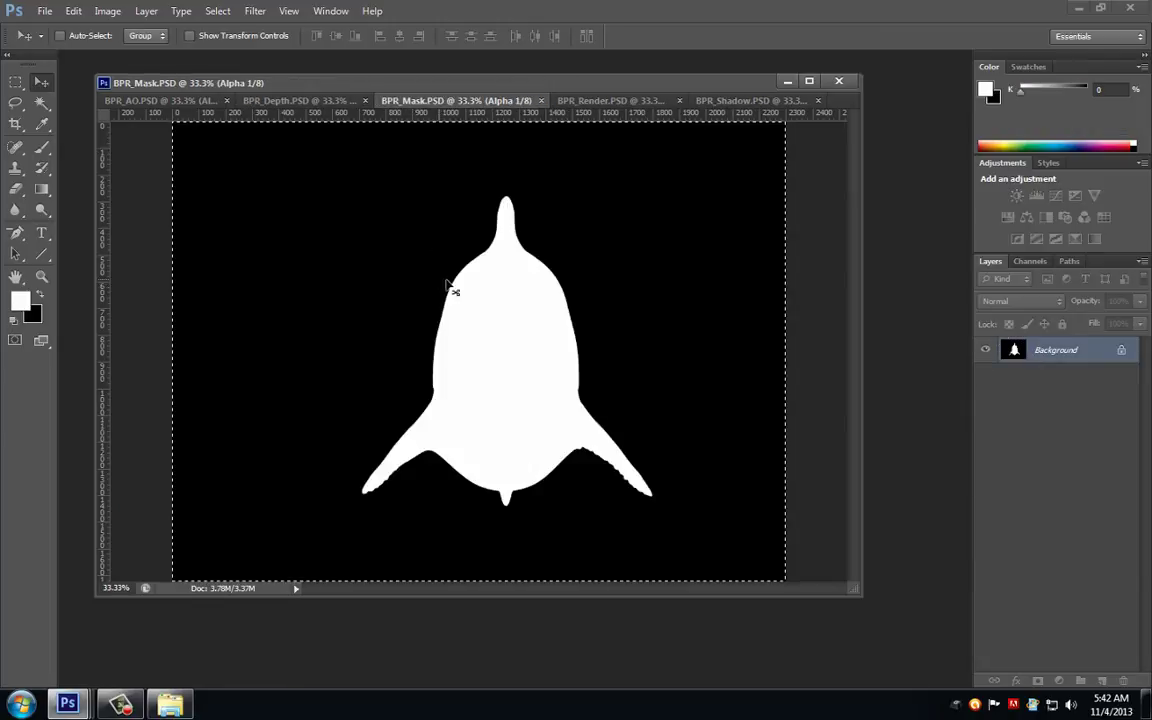
click(608, 100)
click(1029, 261)
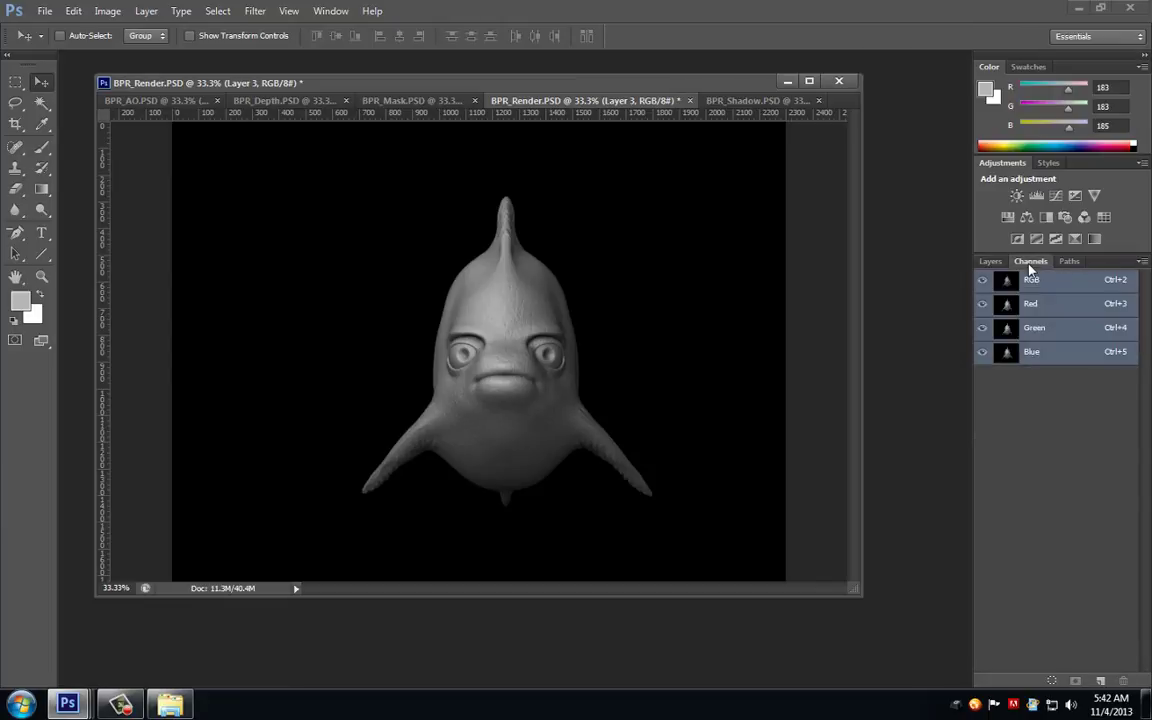
click(1102, 681)
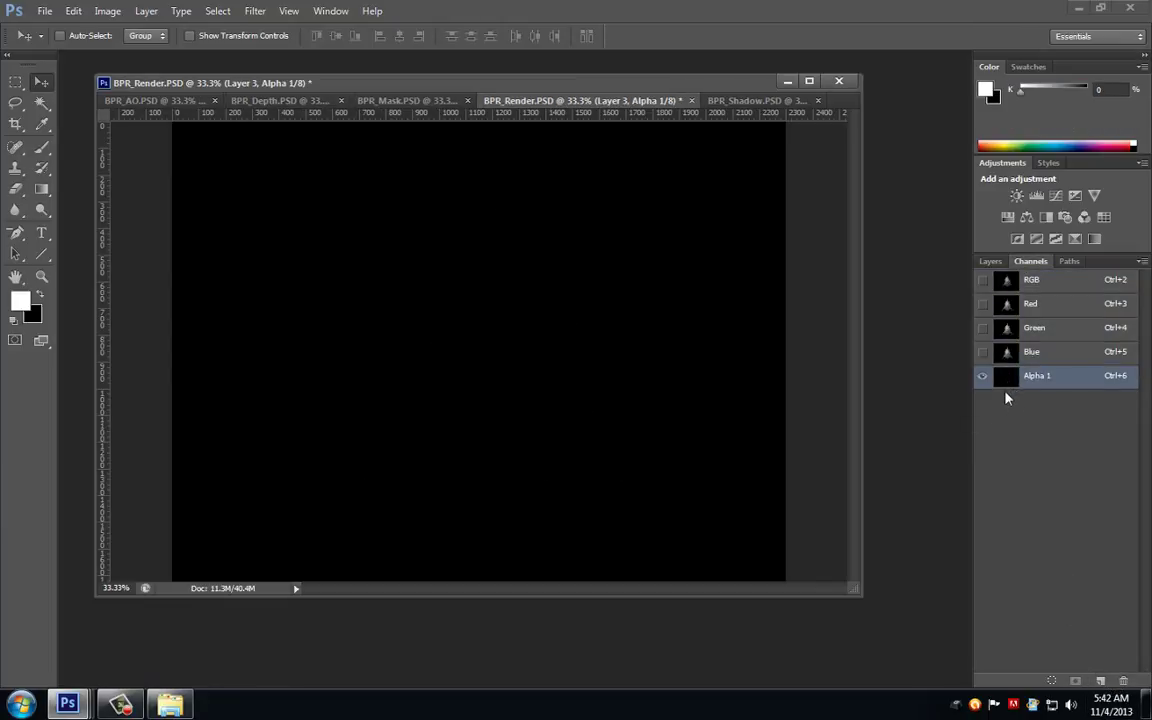
key(ctrl+v)
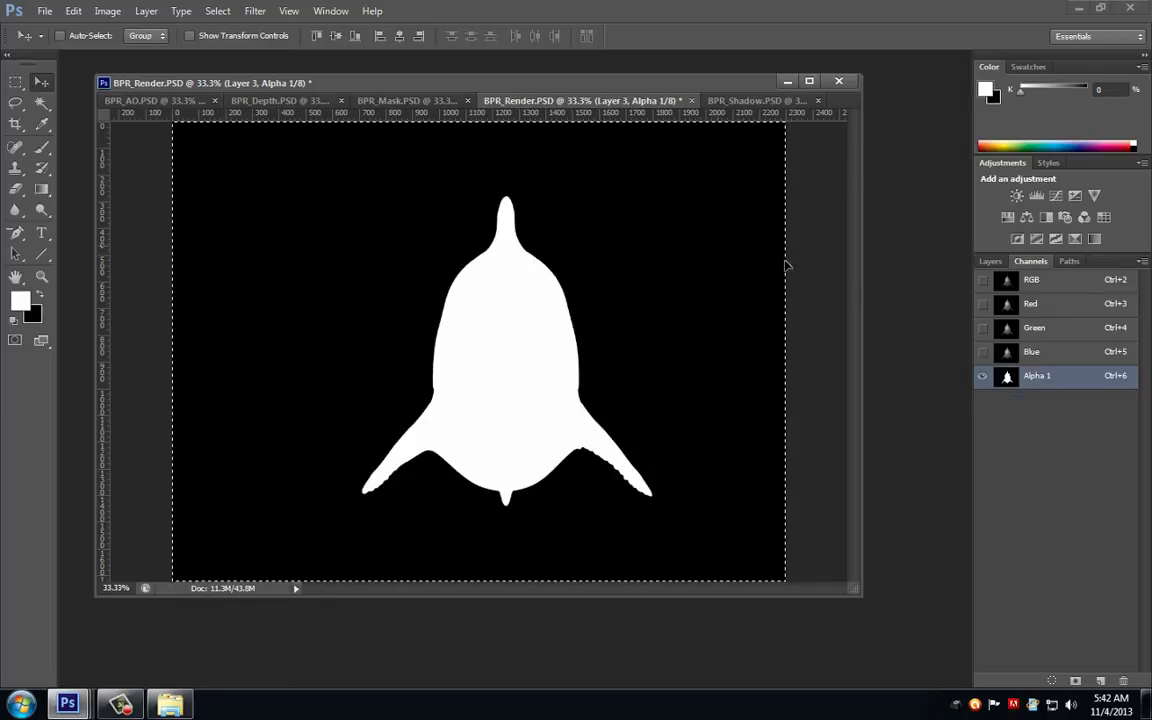
click(1035, 282)
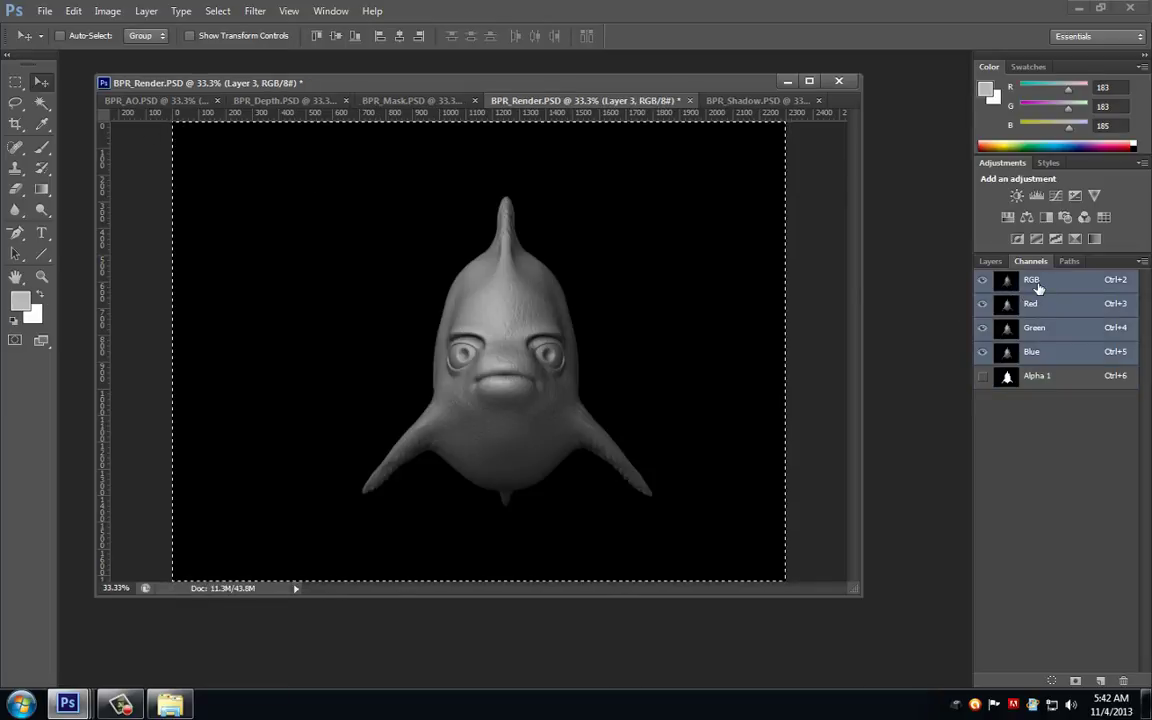
click(989, 261)
- Close the AO, Depth, Mask and Shadow pass documents and clear the selection in BPR_Render.PSD
click(195, 101)
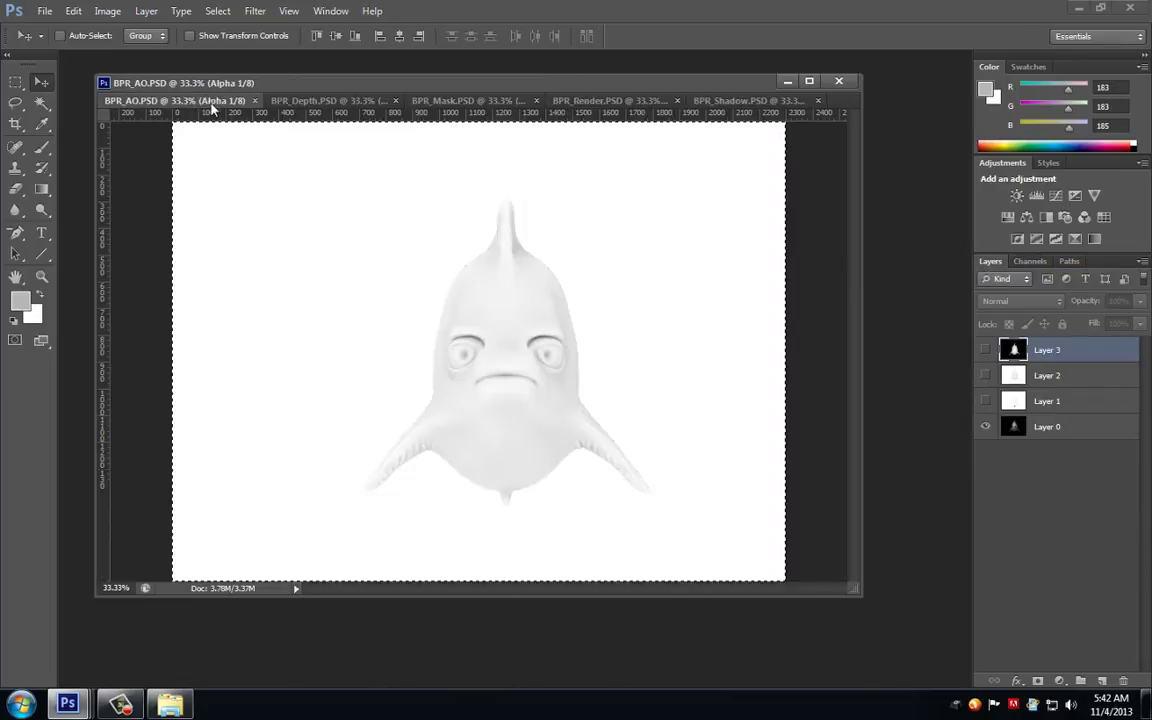
click(255, 101)
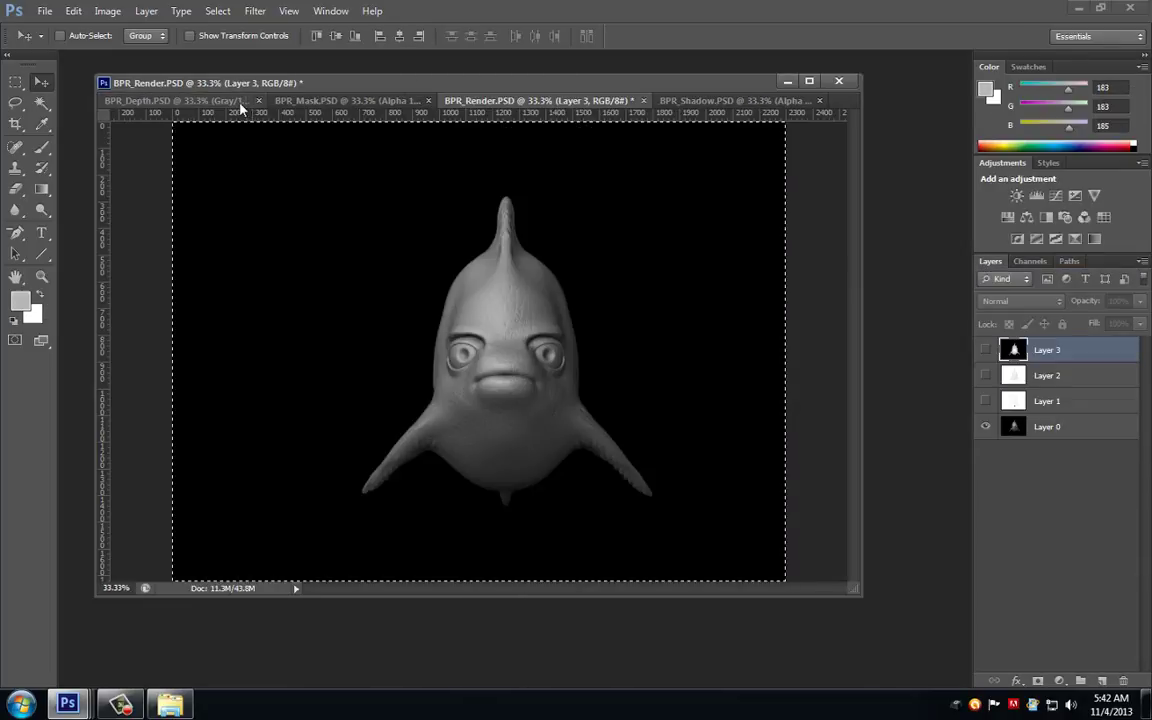
click(256, 101)
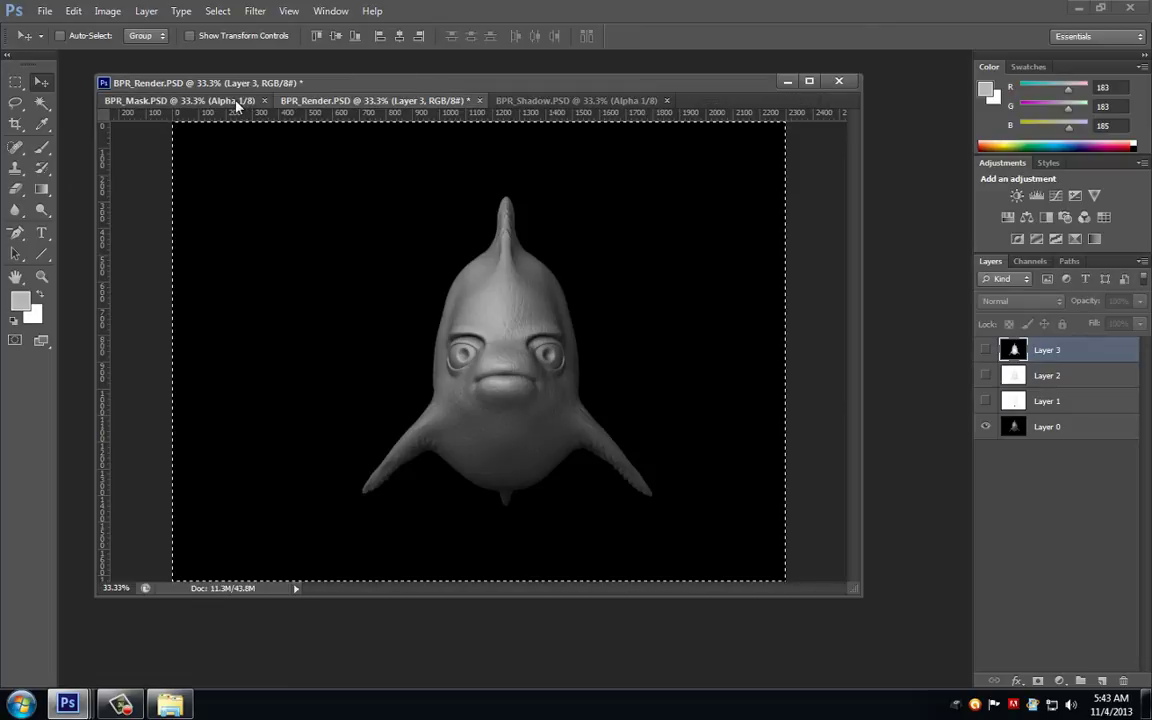
click(237, 102)
click(265, 102)
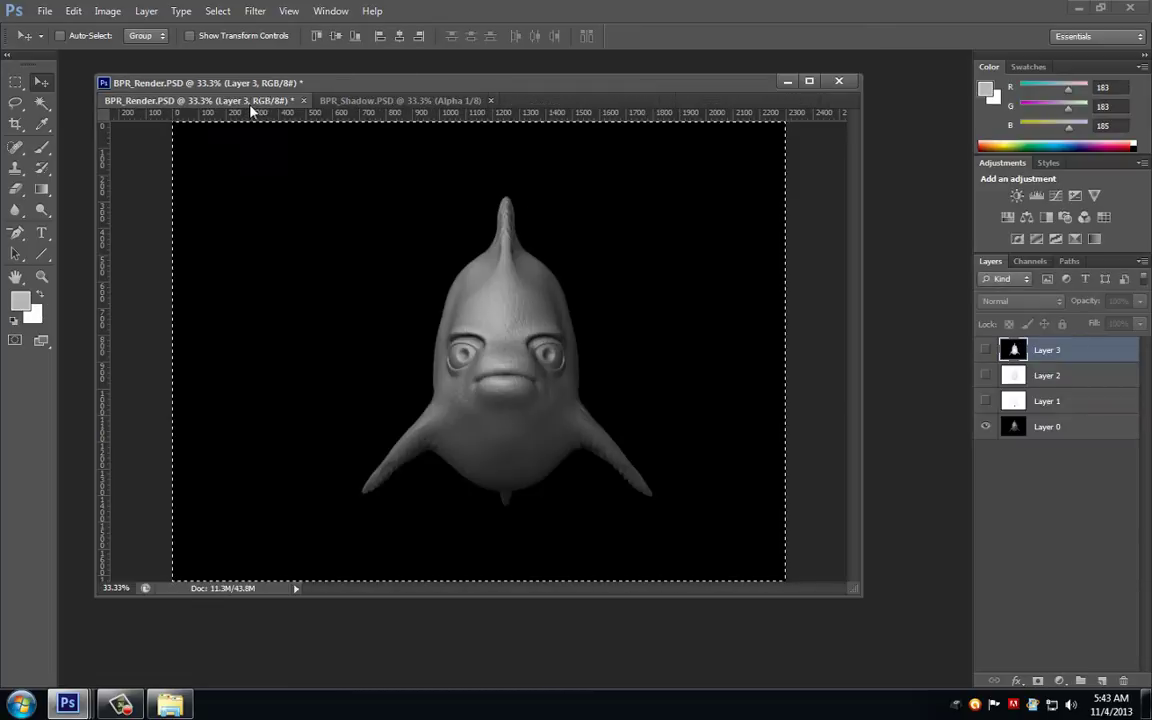
click(386, 102)
click(491, 102)
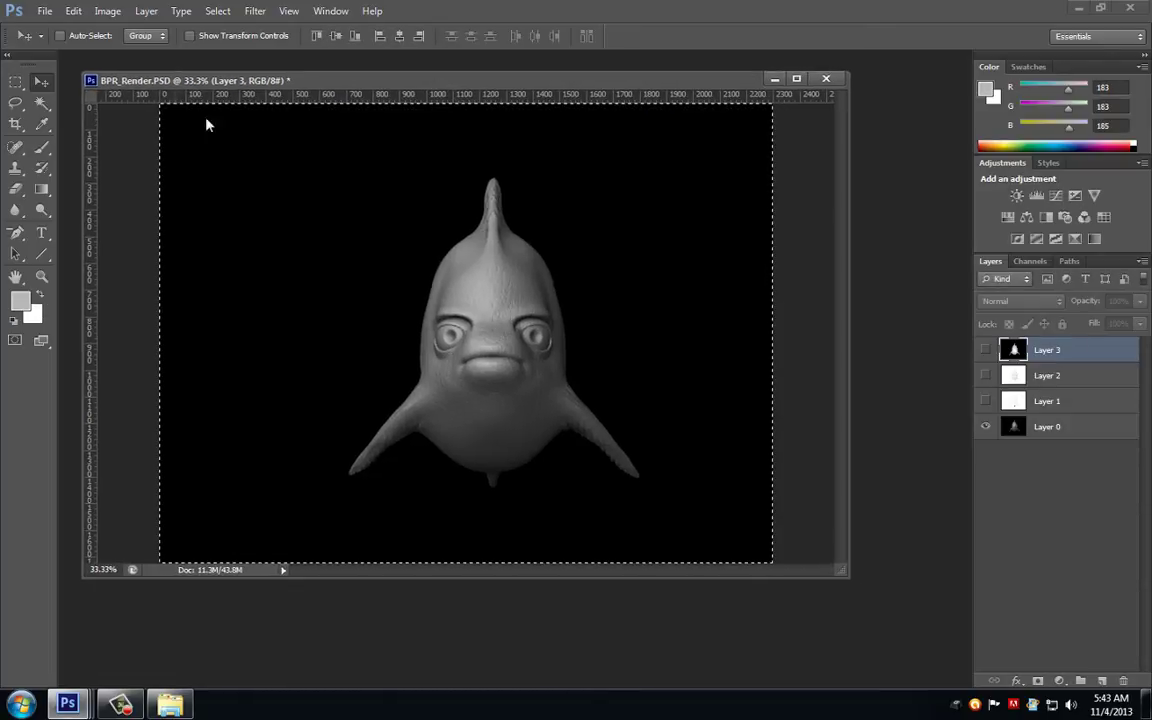
key(m)
key(ctrl+d)
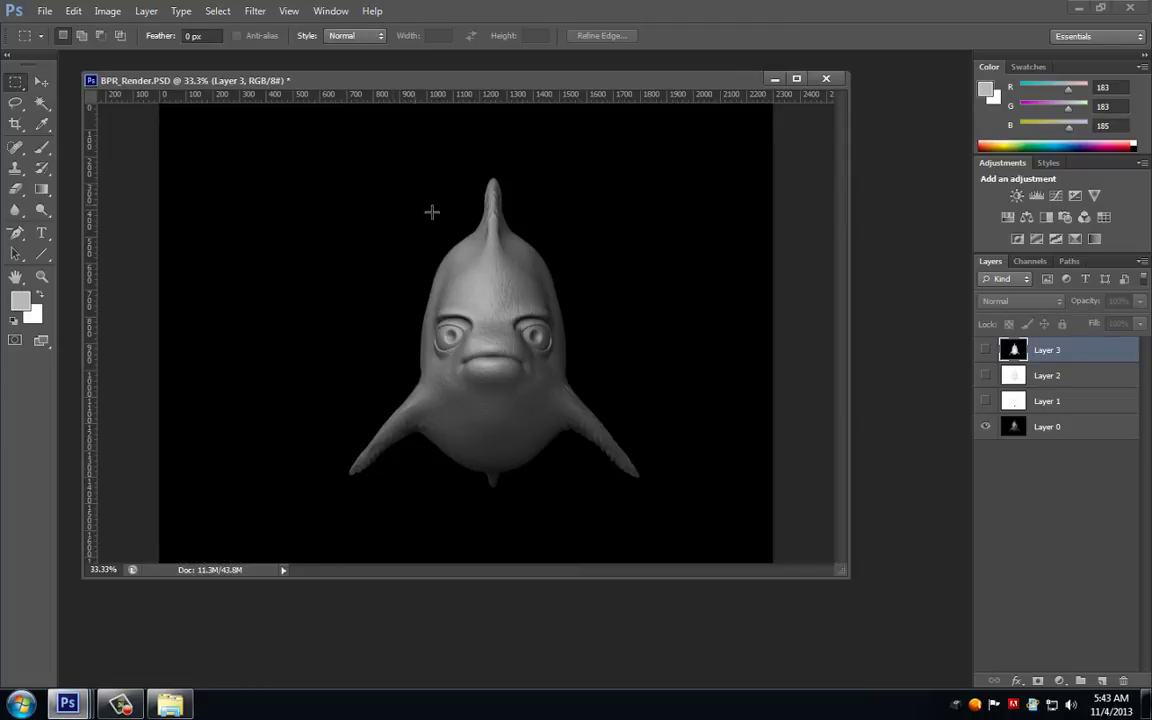
- Show the shadow pass on Layer 1 and blend it with Multiply at about 40% fill and 42% opacity
click(985, 401)
click(997, 402)
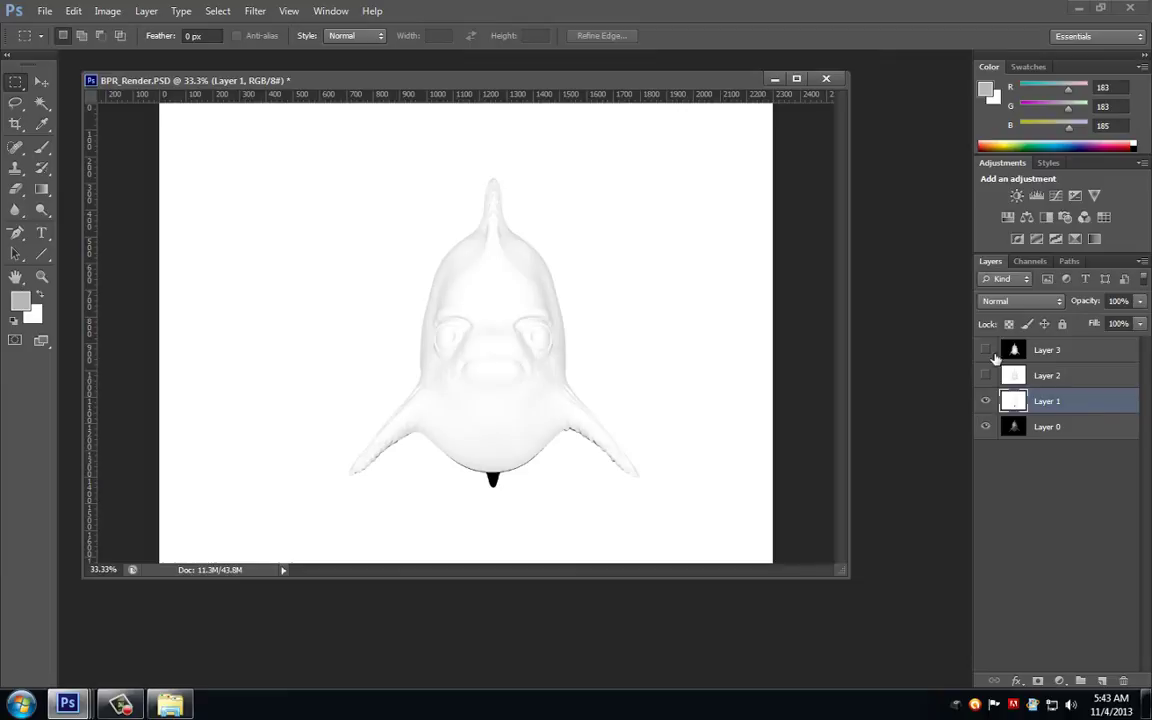
click(1006, 302)
click(988, 55)
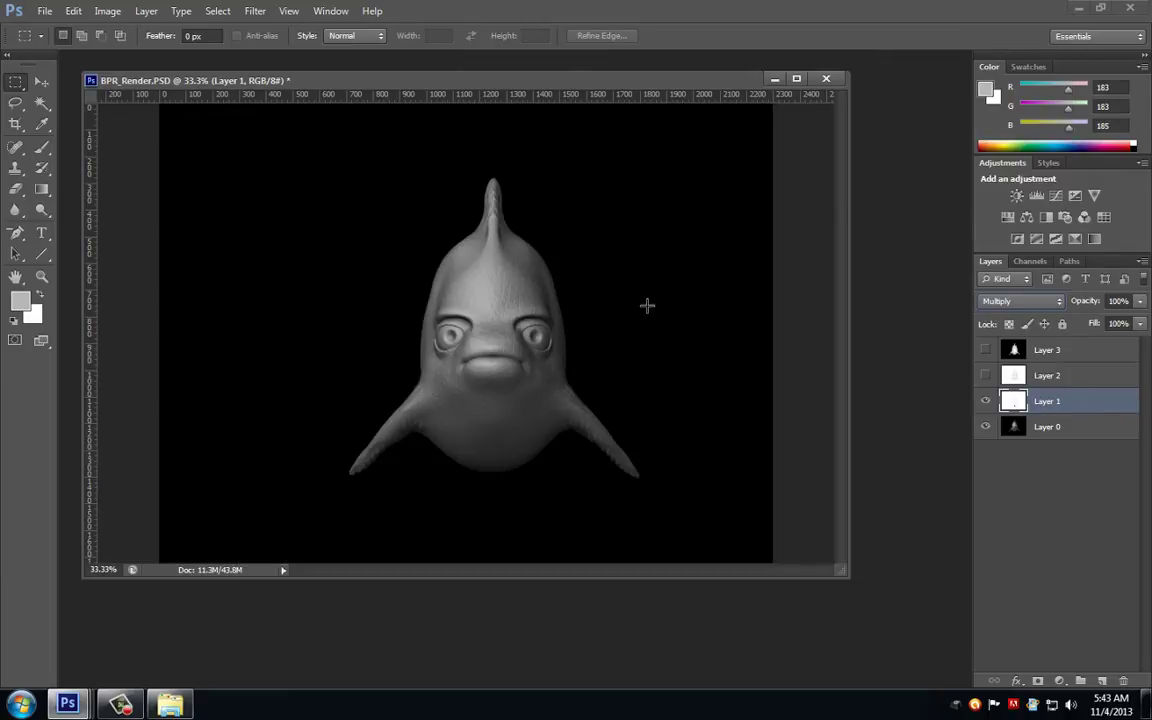
drag(1141, 325, 1115, 346)
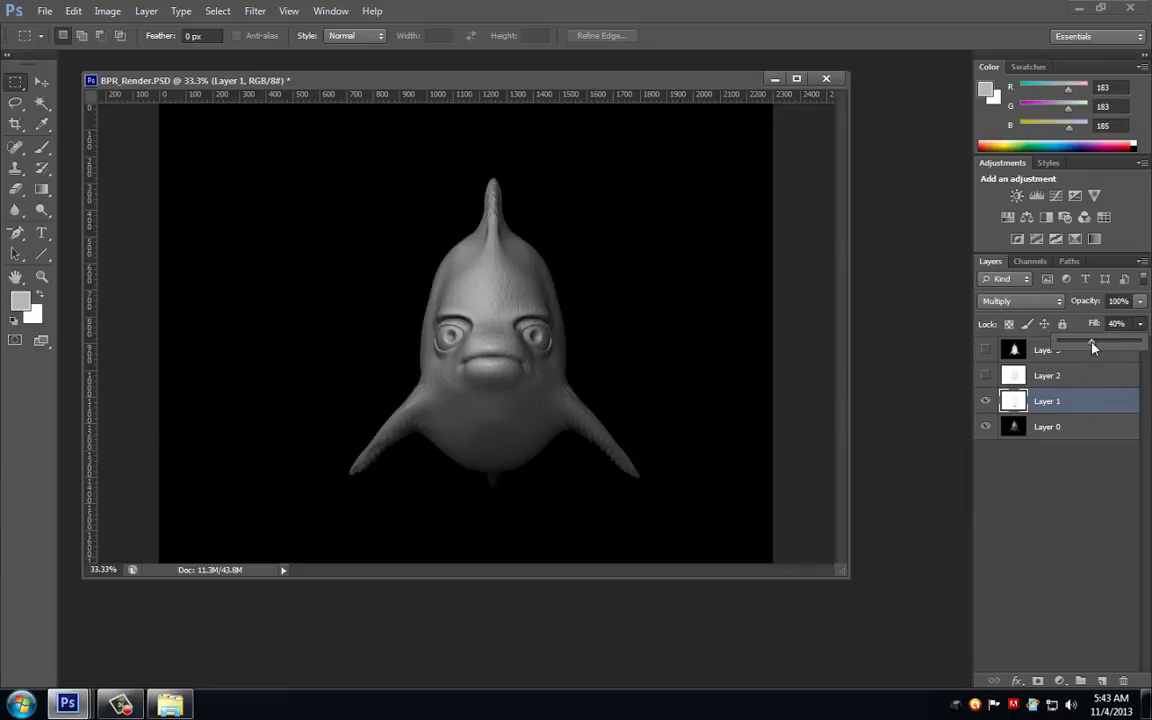
click(1140, 301)
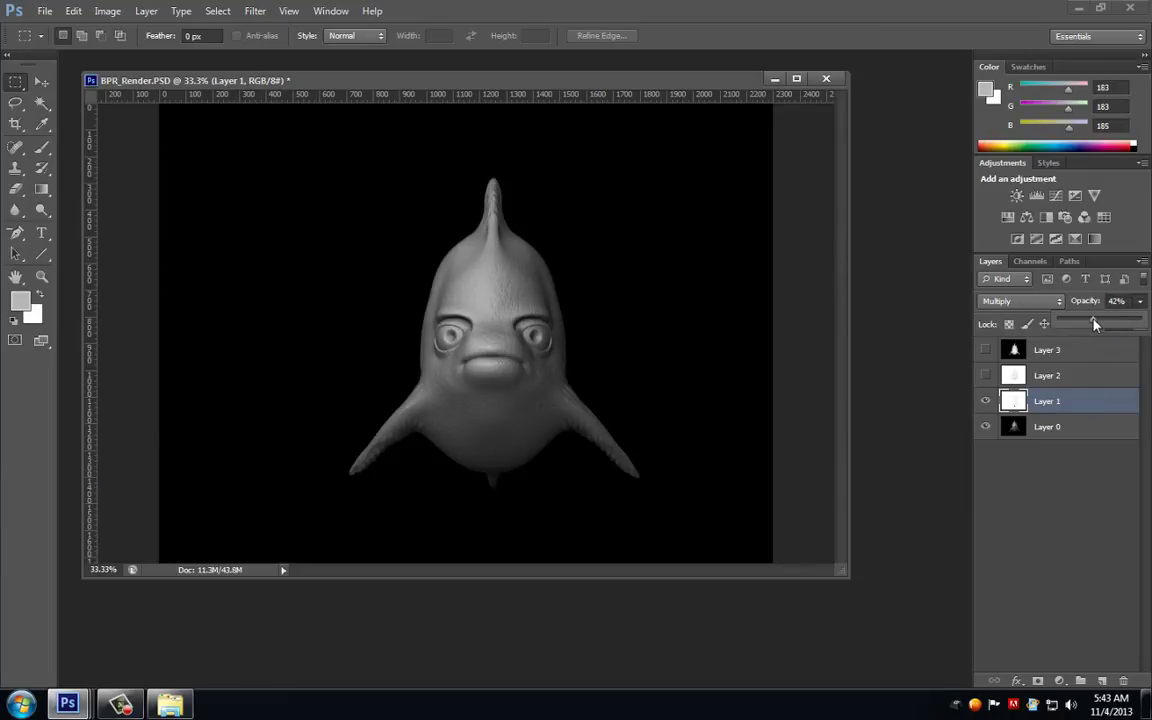
- Show the AO pass on Layer 2, blend it with Multiply, and reduce its fill and its opacity to about 39%
click(985, 375)
click(1045, 376)
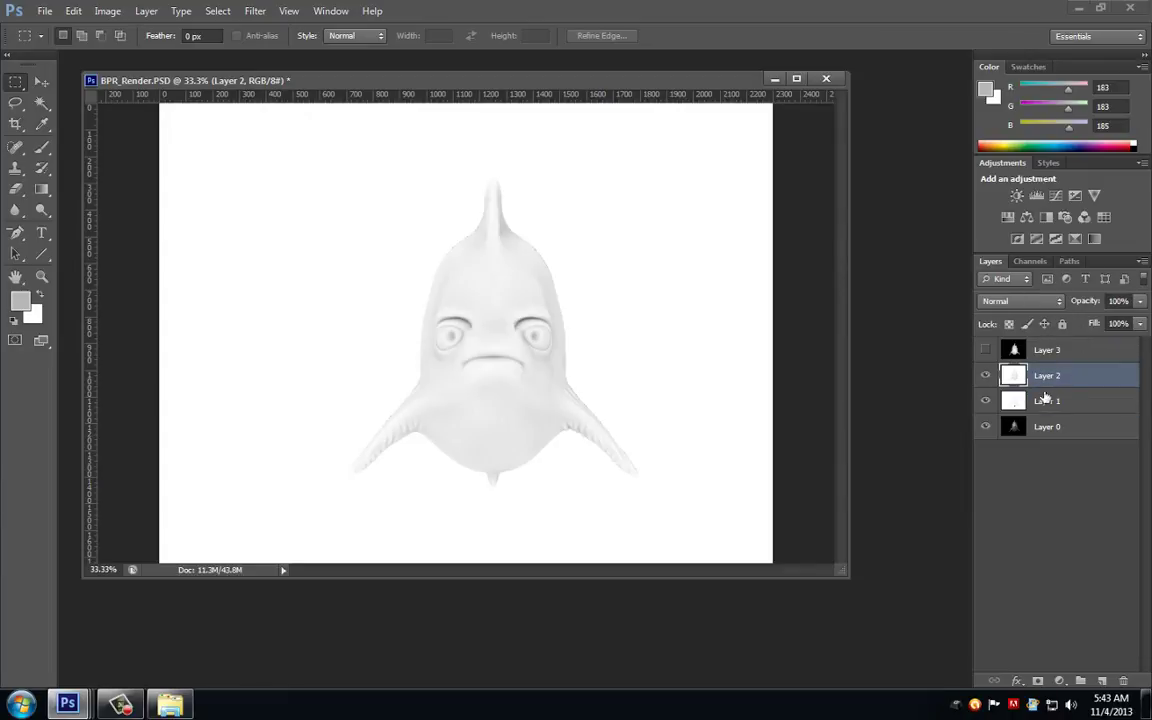
click(1045, 302)
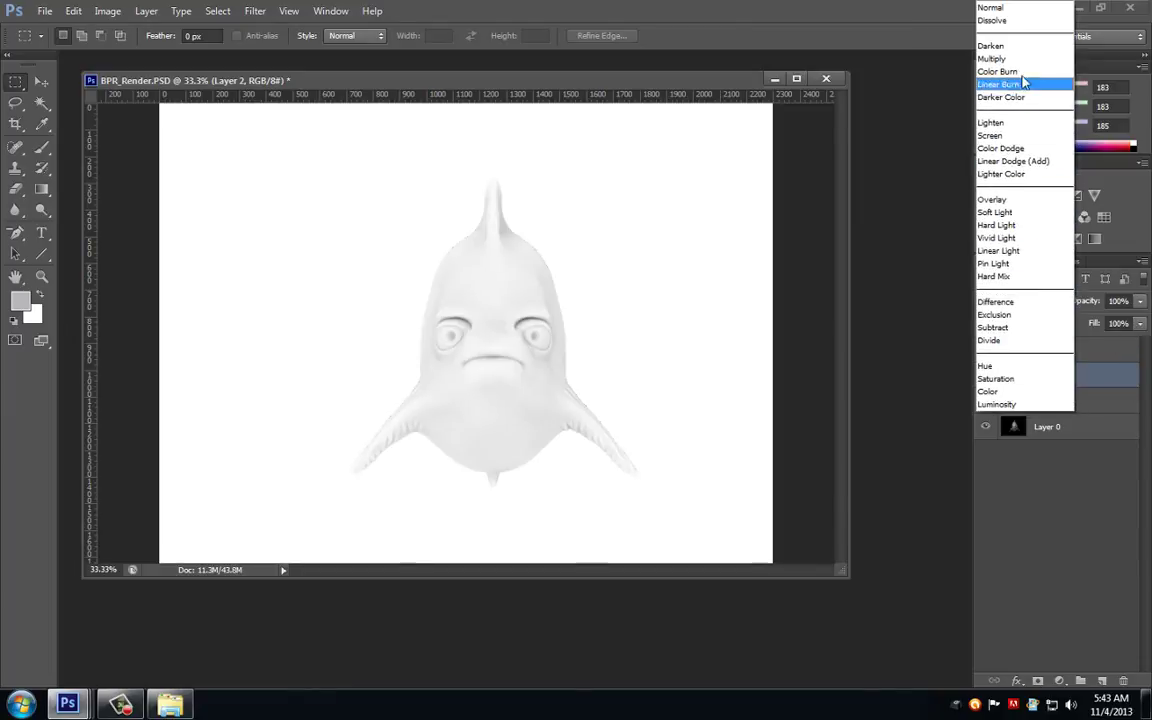
click(1005, 63)
click(1137, 325)
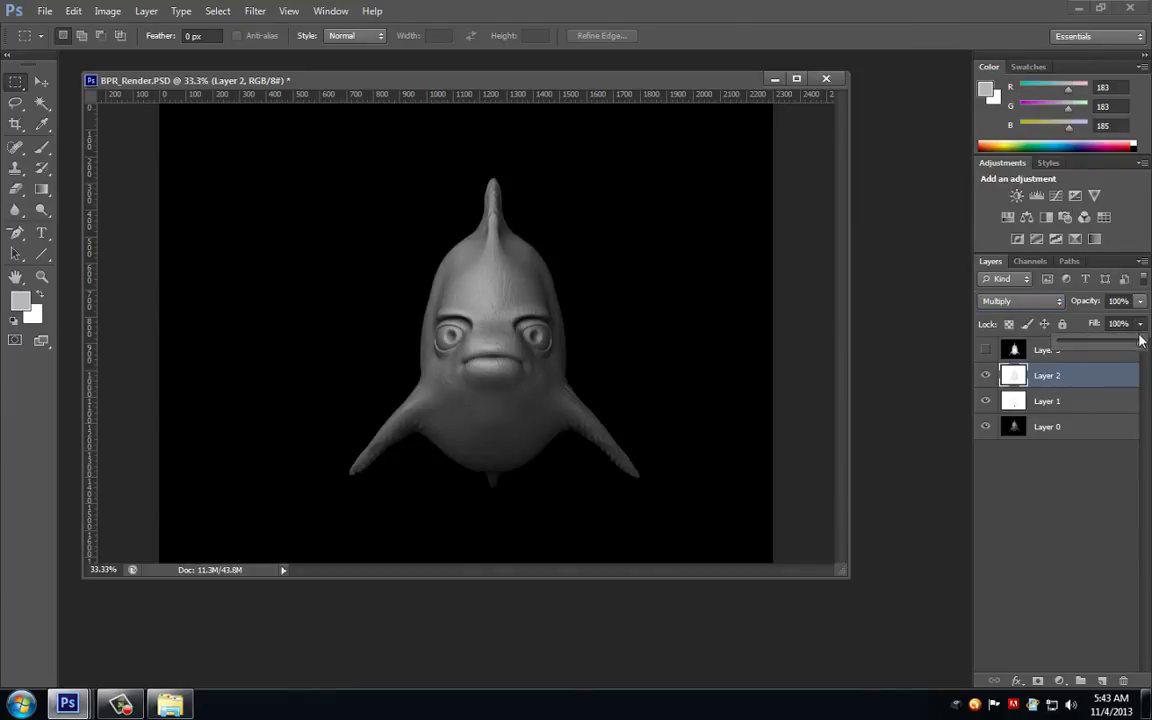
drag(1139, 342, 1115, 323)
click(1139, 301)
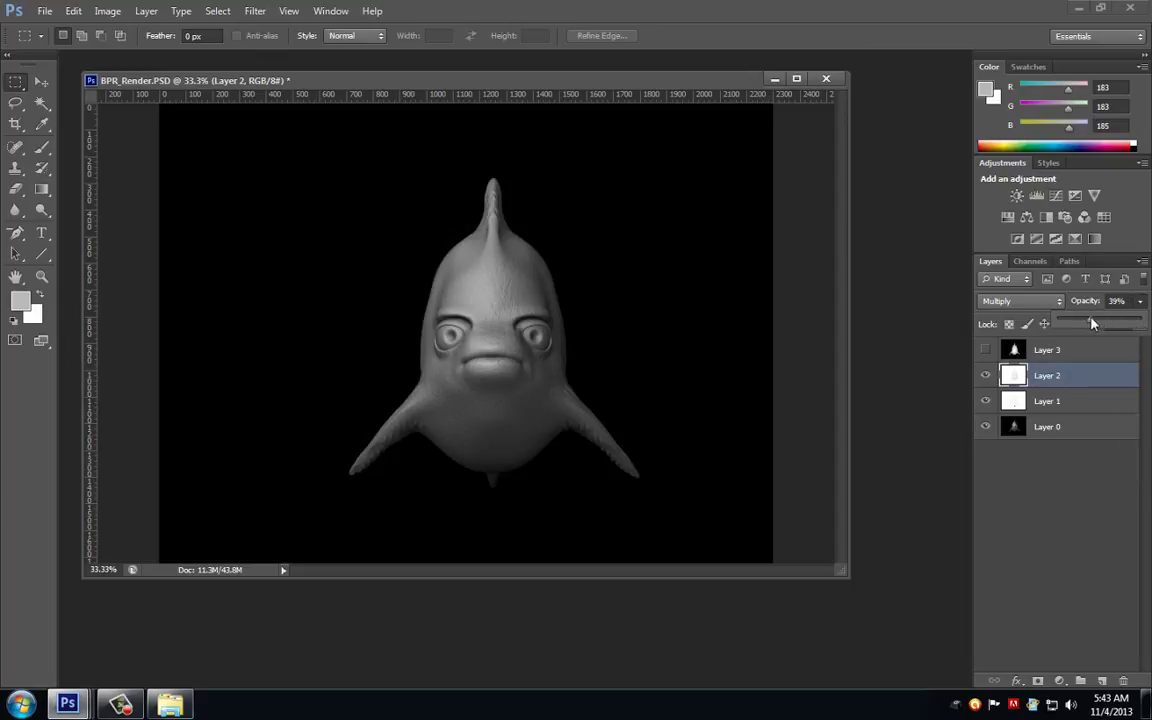
- Show the depth pass on Layer 3 and blend it with Multiply at 32% fill and 43% opacity
click(985, 349)
click(1020, 352)
click(1010, 301)
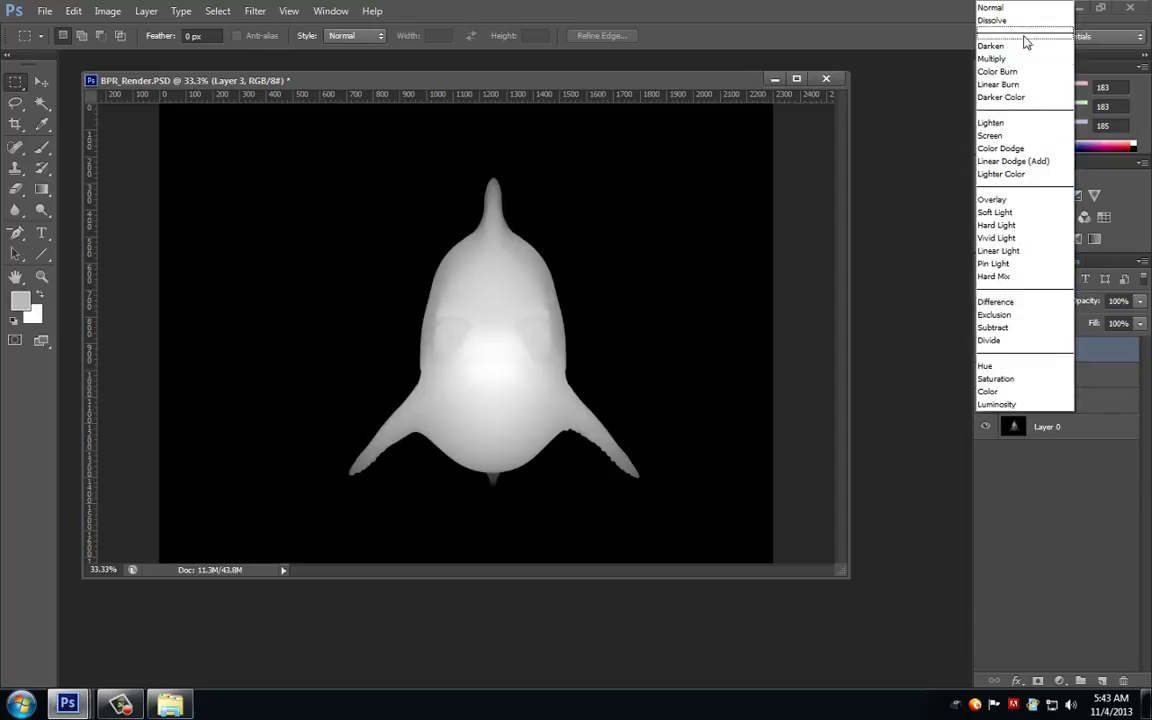
click(1003, 46)
key(Down)
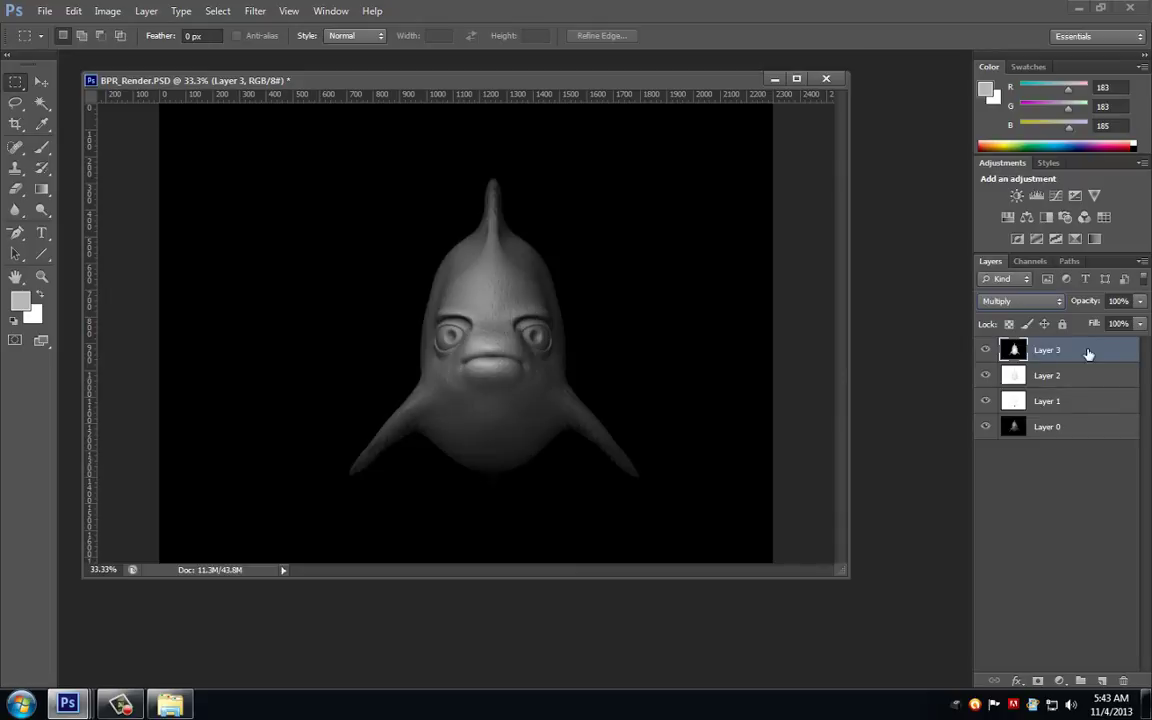
click(1139, 323)
mouse_move(1112, 345)
mouse_down()
mouse_move(1137, 320)
mouse_move(1101, 327)
mouse_up()
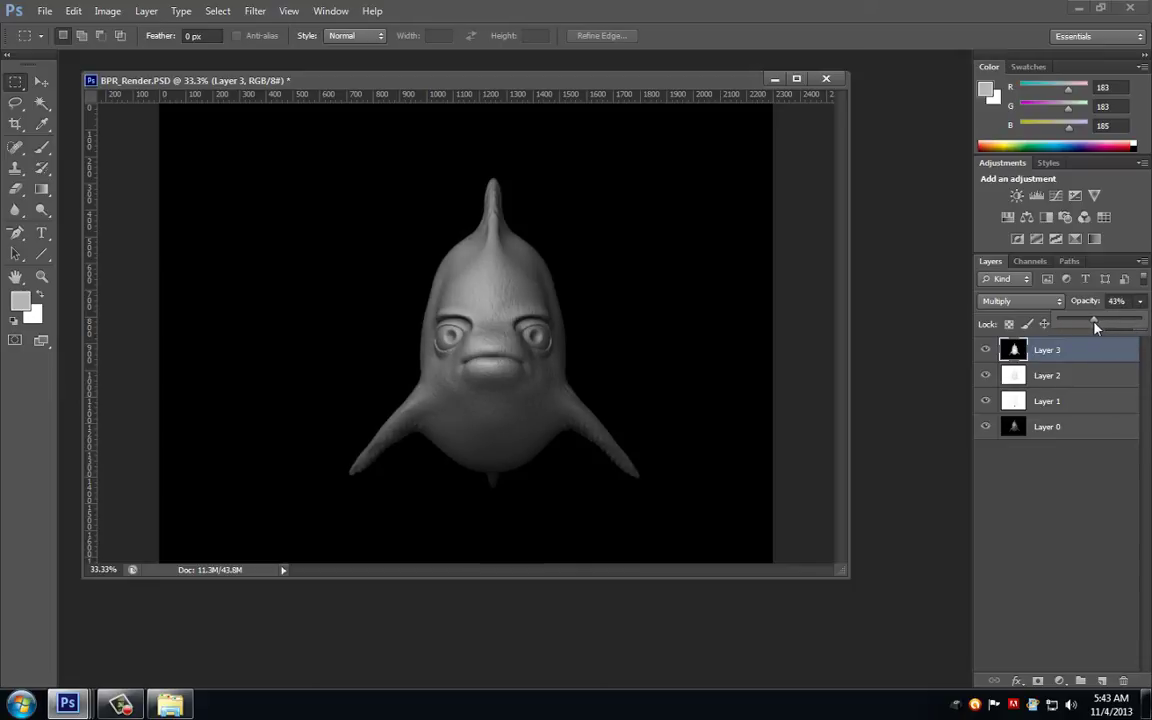
- Merge Layer 0 through Layer 3 into one layer and load the Alpha 1 channel as a selection around the fish
click(1036, 430)
shift+click(1046, 352)
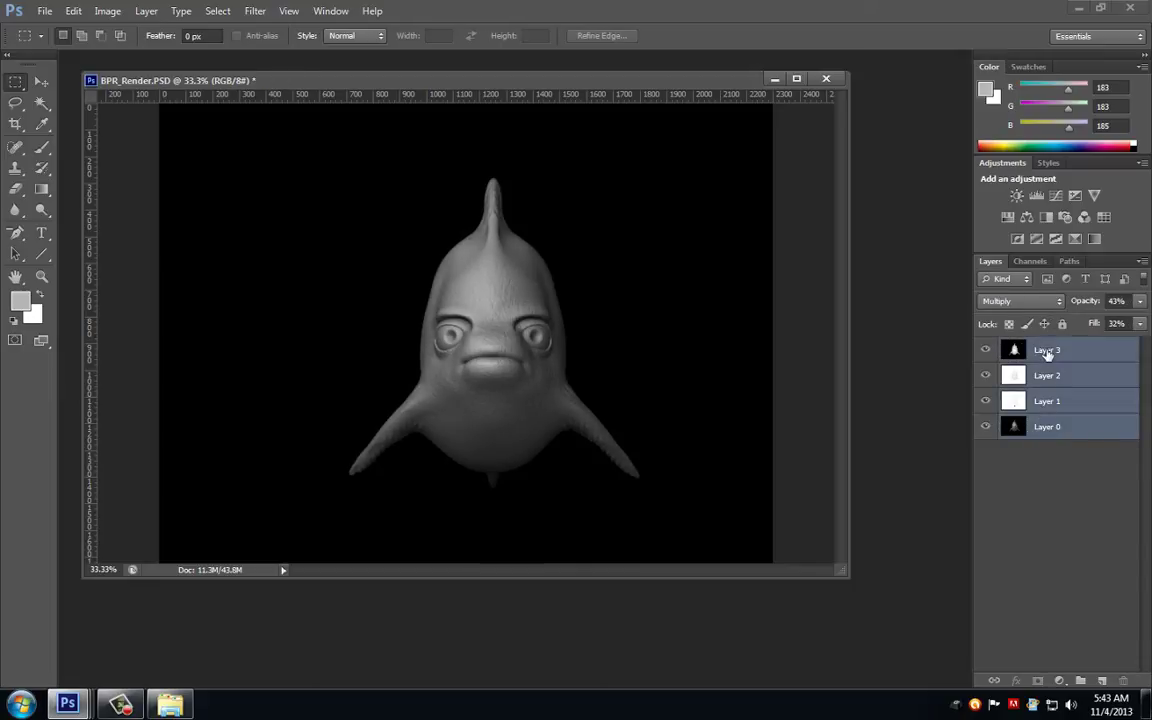
key(ctrl+e)
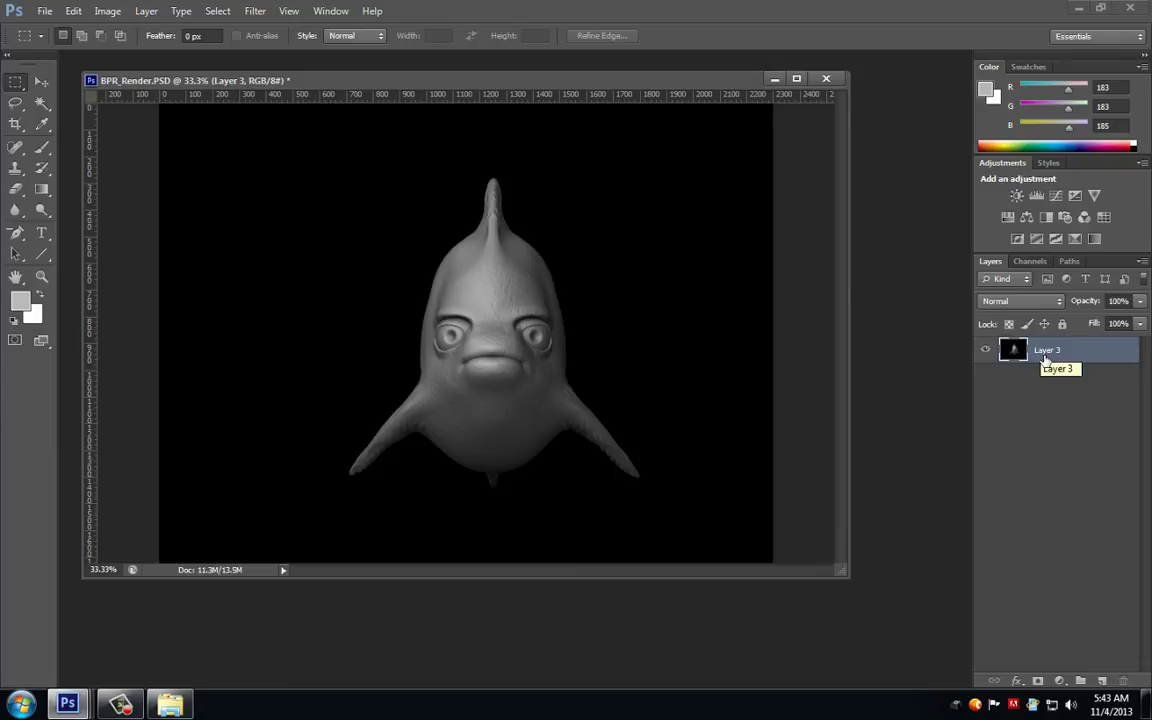
click(1029, 261)
ctrl+click(1043, 386)
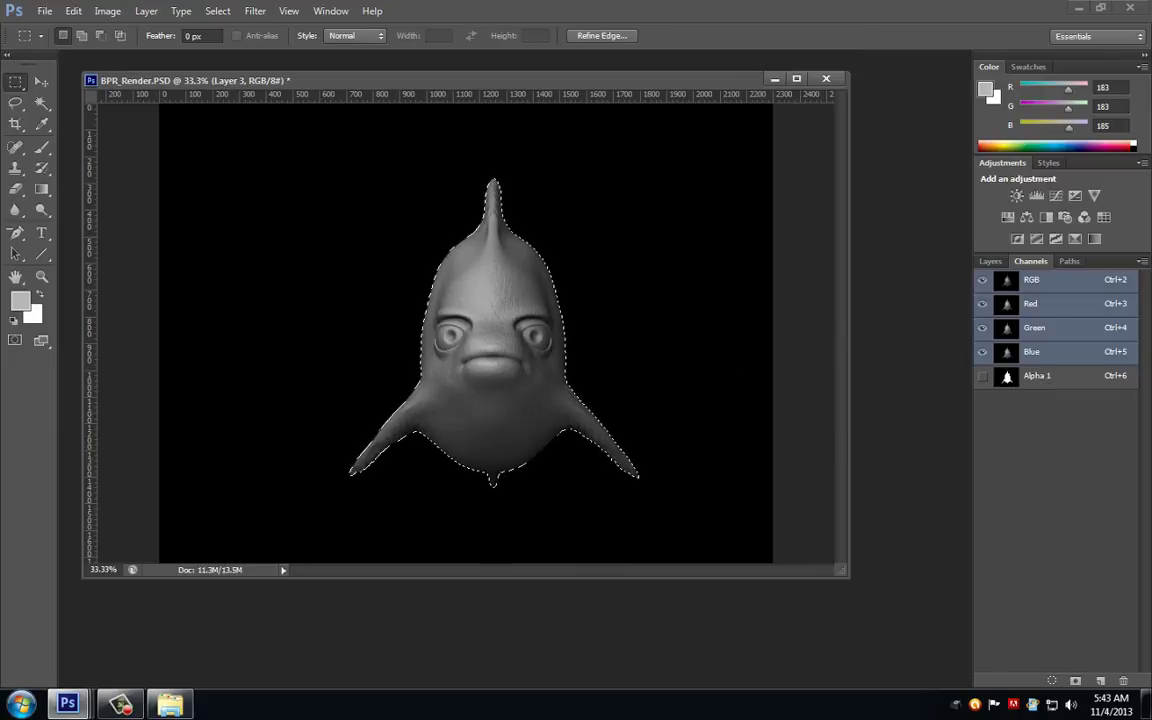
- Copy the selected front-view fish from BPR_Render.PSD into the Untitled-1 document, placing it in the empty area beside the other fish
key(ctrl+n)
key(Return)
drag(883, 112, 643, 110)
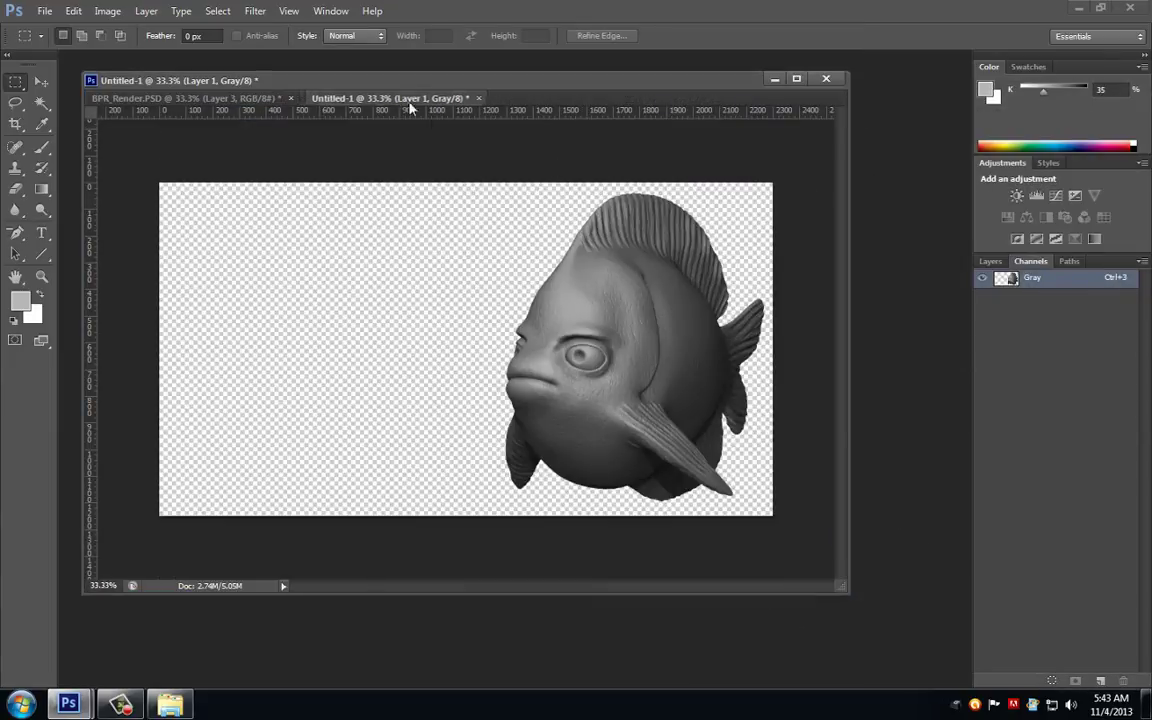
drag(411, 104, 550, 116)
click(283, 90)
drag(283, 90, 252, 101)
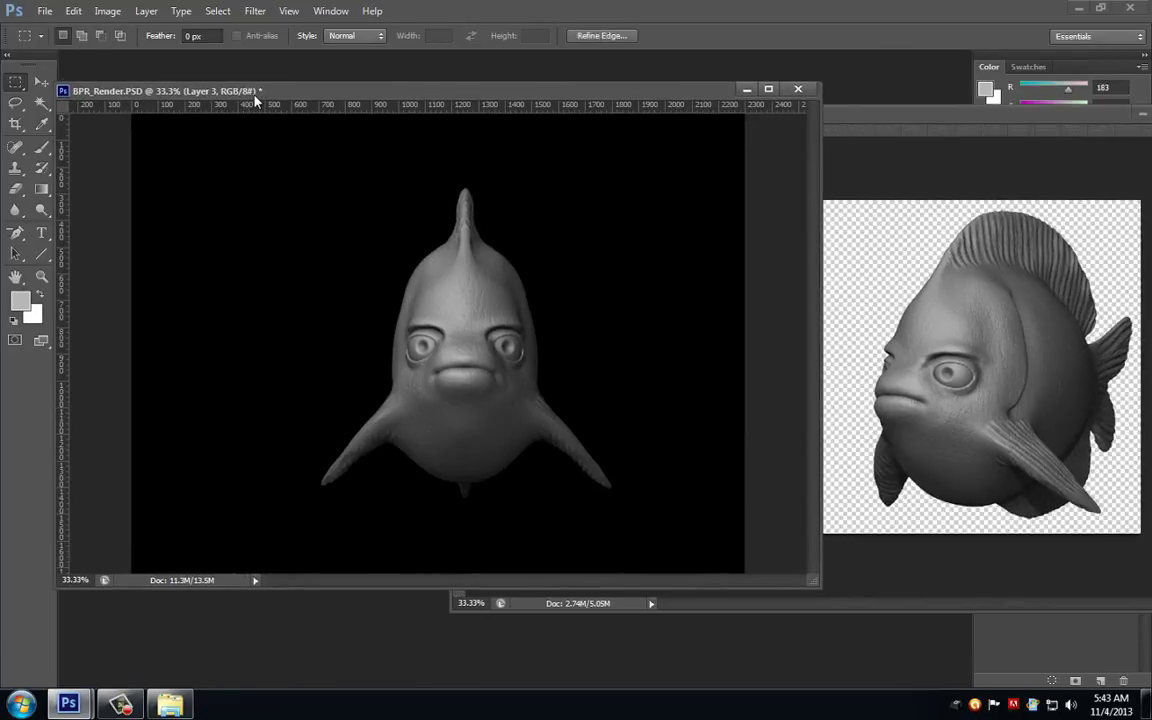
click(41, 85)
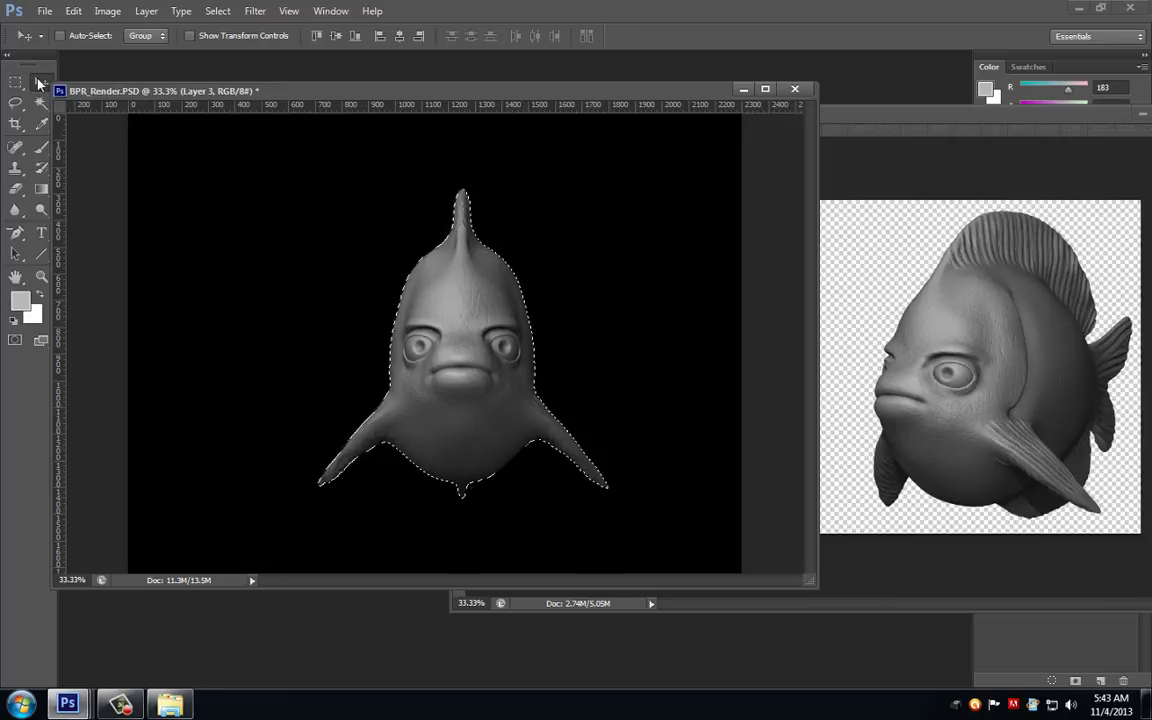
drag(509, 321, 696, 356)
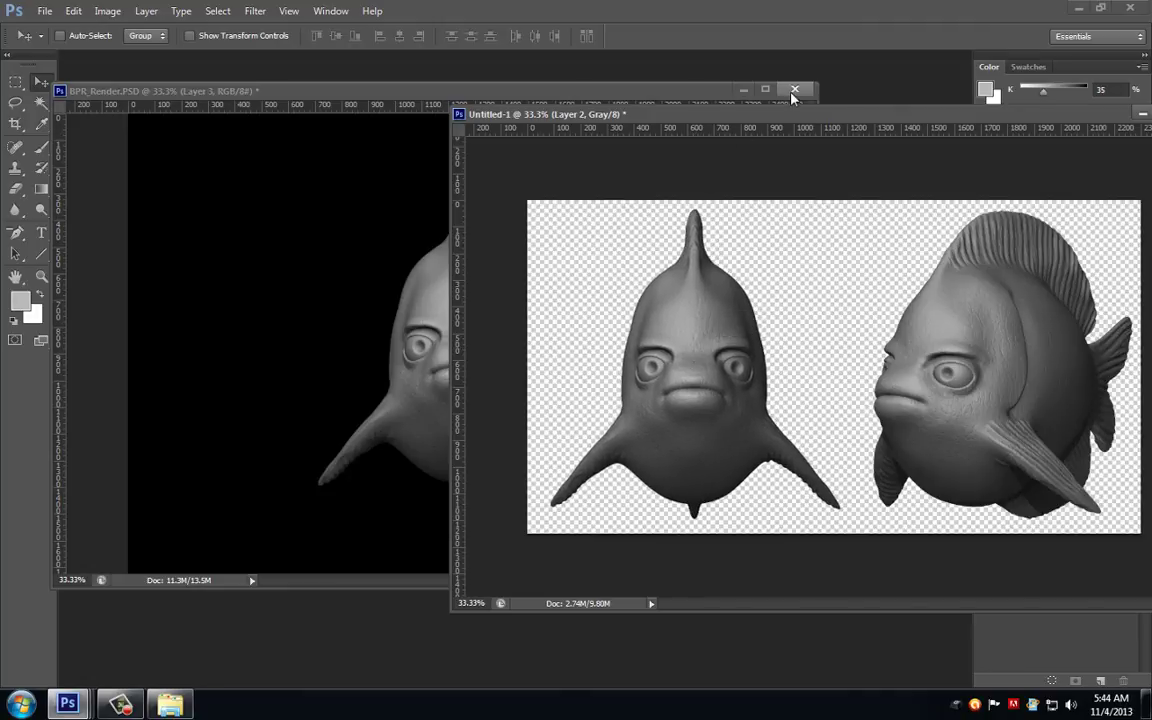
- Close the BPR_Render.PSD document and bring the composite document's window fully into view
click(794, 89)
click(578, 270)
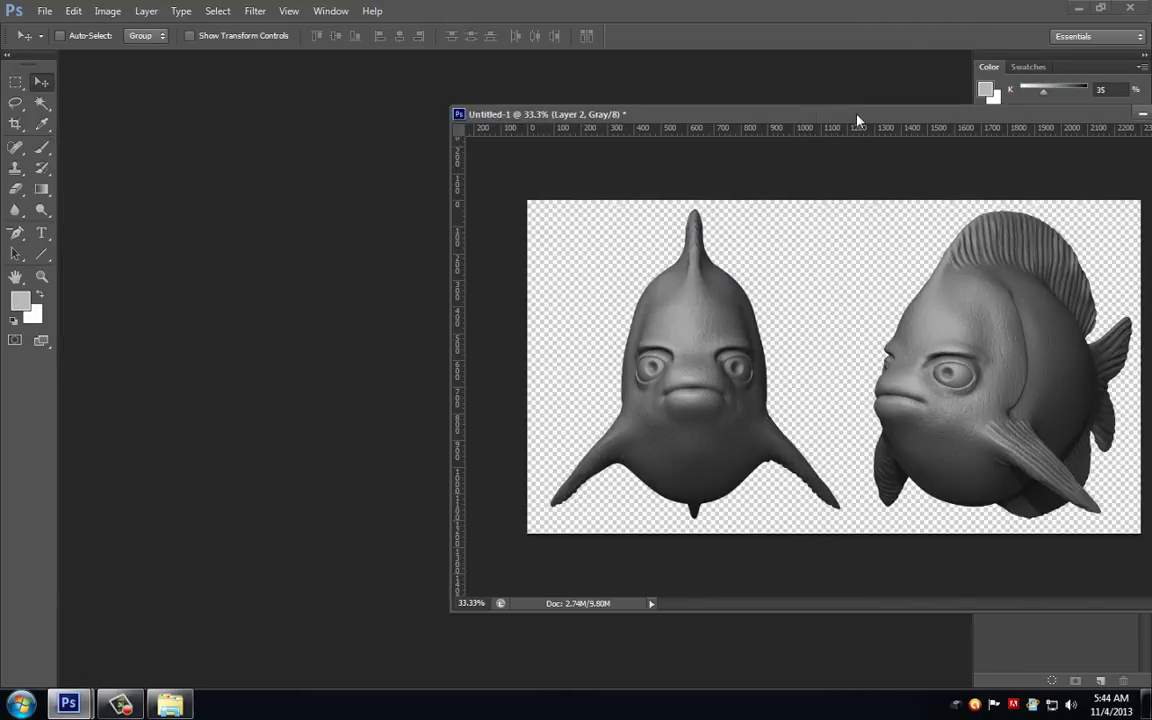
drag(859, 116, 532, 95)
- Nudge the front-view fish on Layer 2 slightly left to widen the gap between the two fish
drag(352, 333, 348, 330)
click(990, 261)
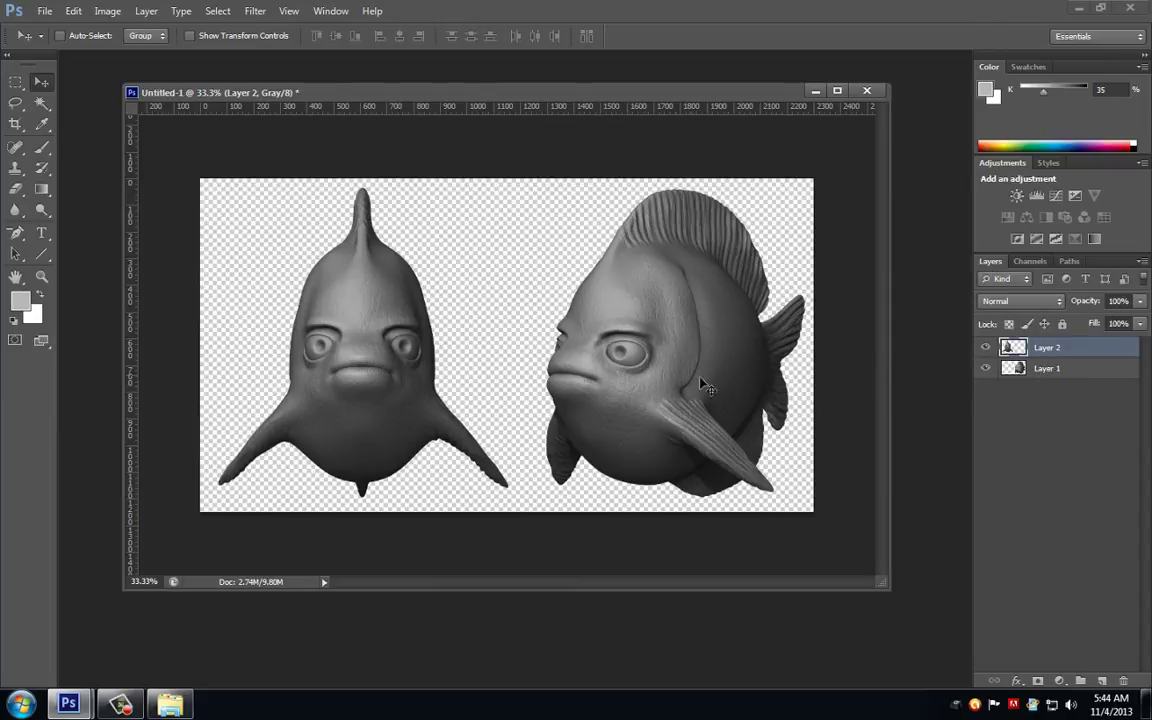
click(1034, 372)
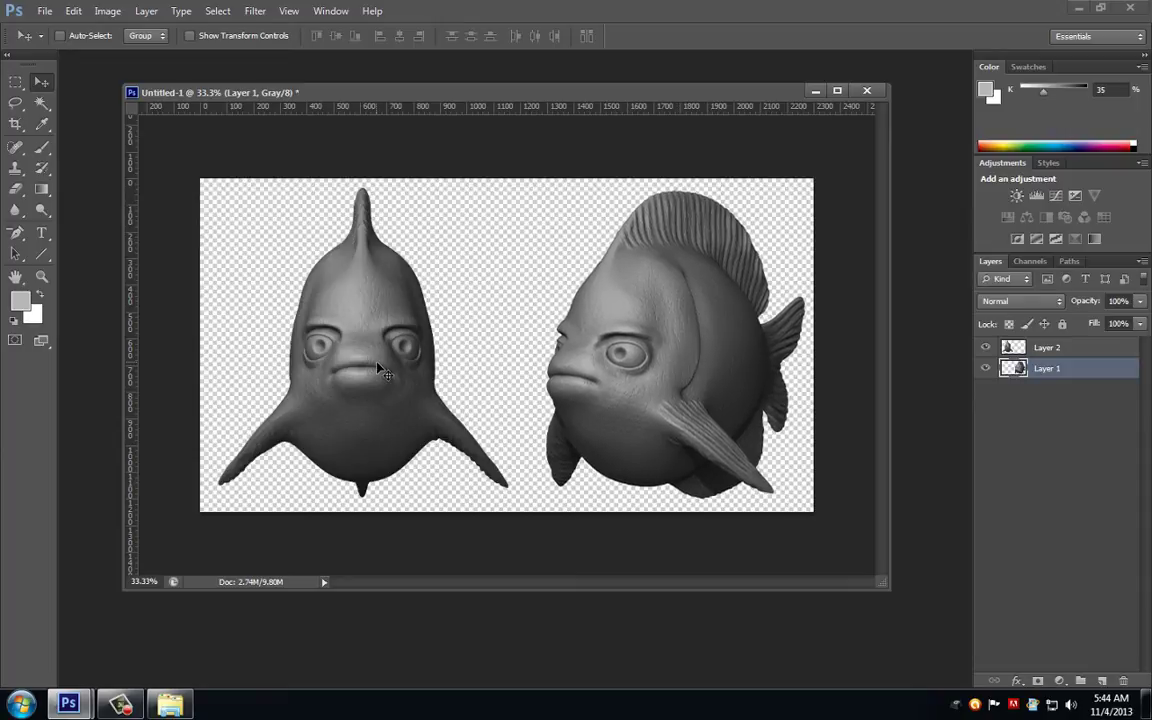
click(1021, 350)
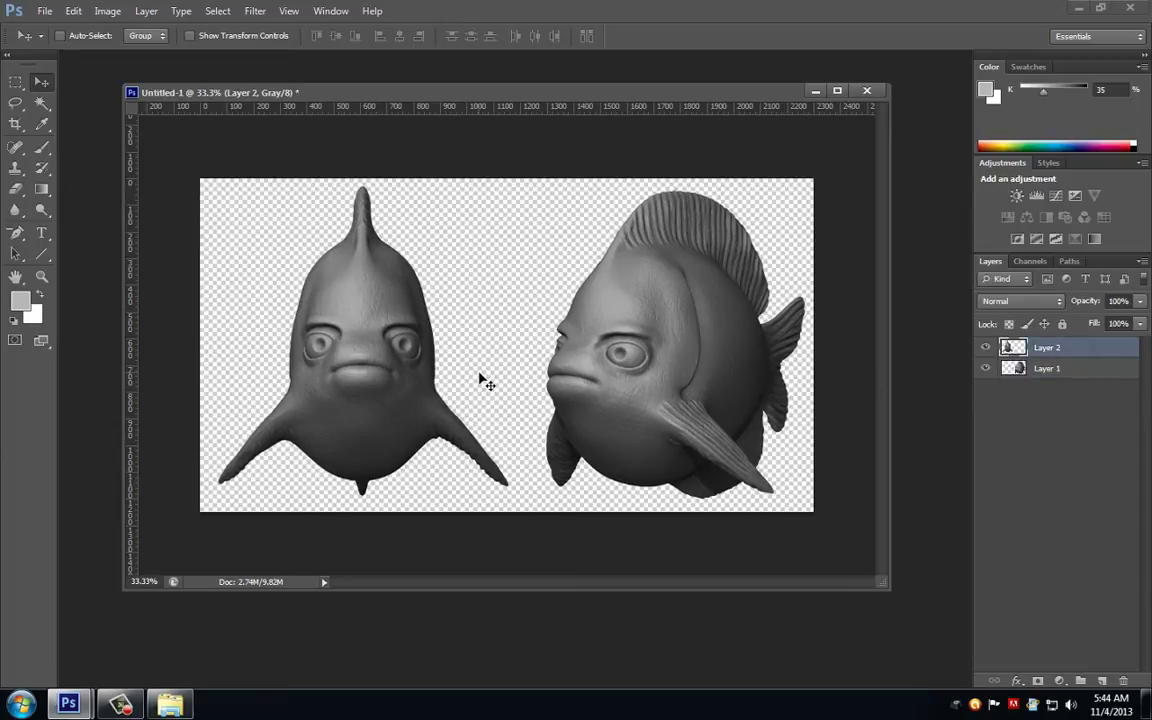
key(Left)
key(Left)
key(Left)
key(Left)
key(Left)
key(Left)
key(Left)
key(Left)
key(Left)
key(Left)
key(Left)
key(Left)
key(Left)
key(Left)
key(Left)
key(Left)
key(Left)
key(Left)
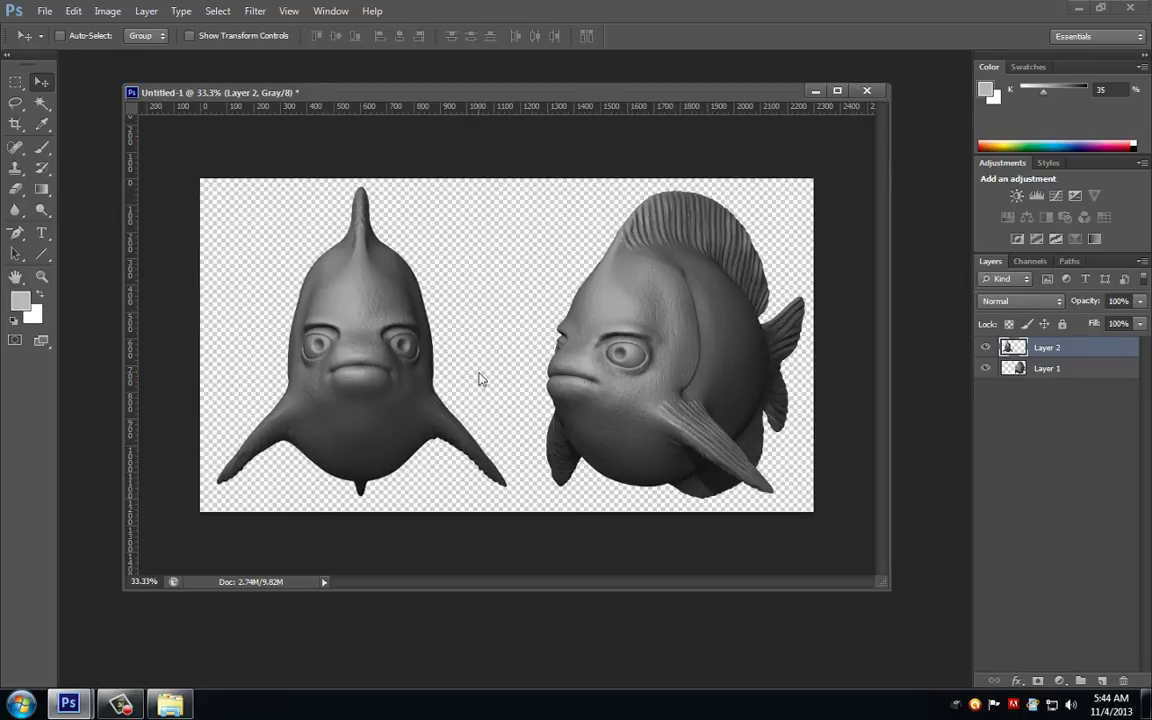
key(Left)
key(Left)
key(Left)
key(Left)
key(Left)
key(Left)
key(Left)
key(Left)
key(Left)
key(Left)
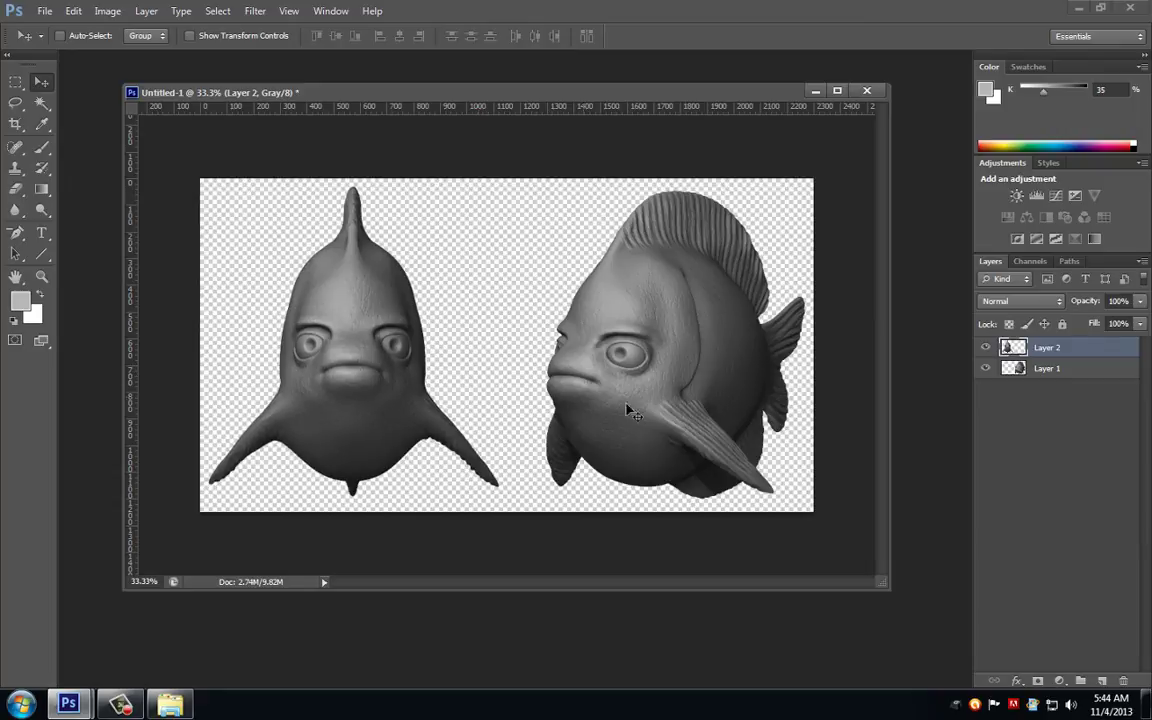
- Add a new empty layer and place it beneath both fish layers as a background
click(1102, 680)
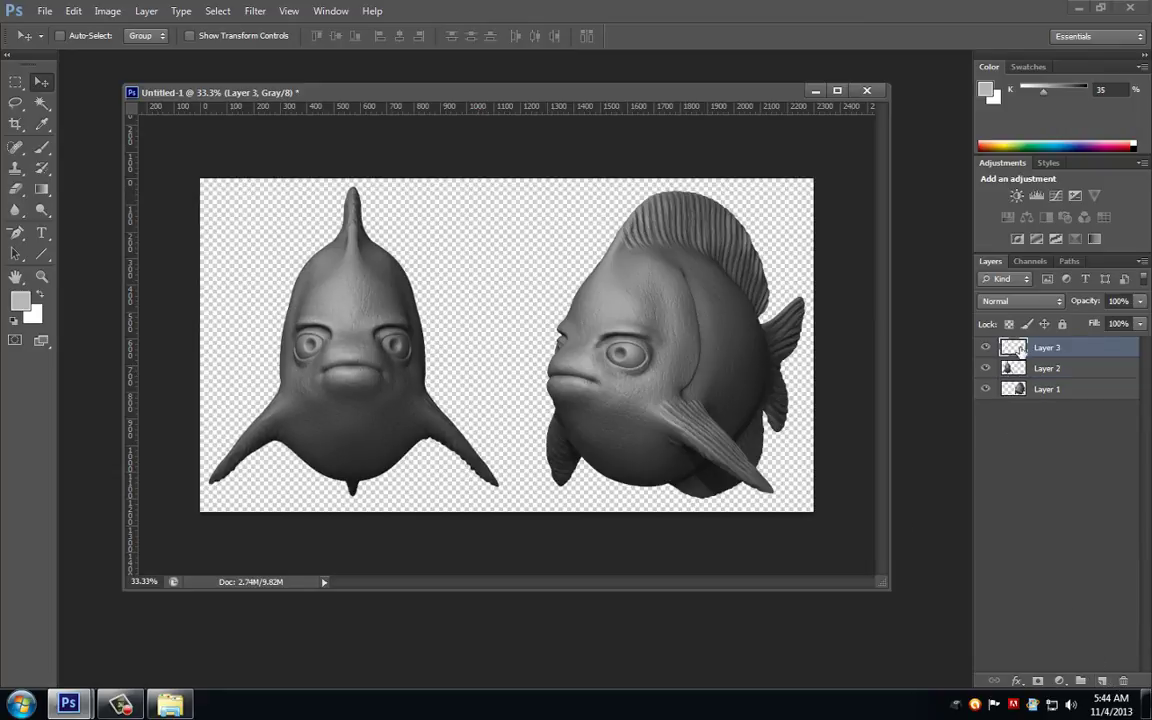
drag(1028, 353, 1025, 418)
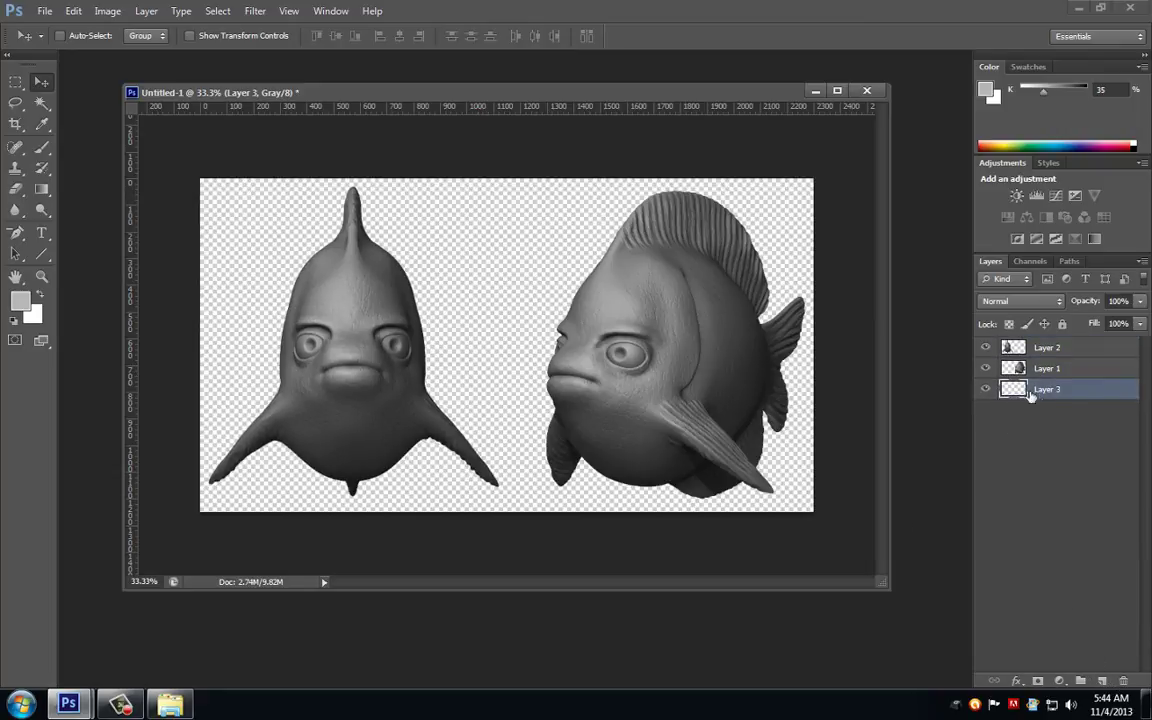
drag(668, 95, 635, 88)
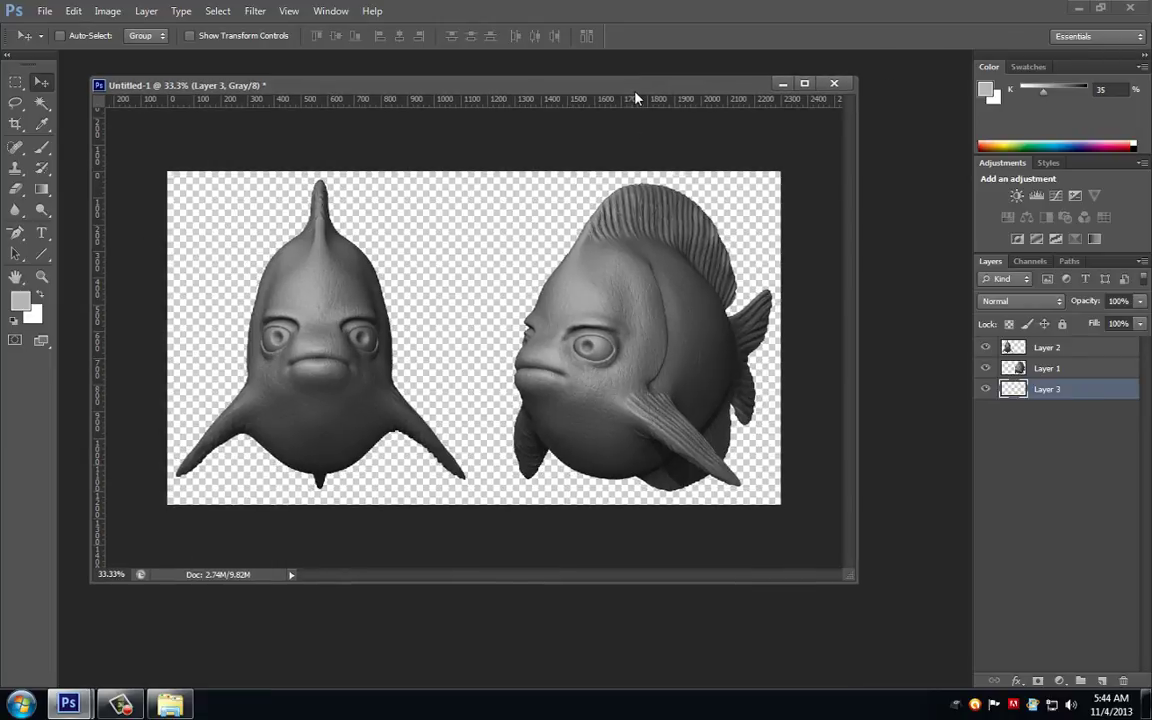
- Fill the new background layer with dark gray #2b2b2b in Normal mode at 100% opacity
click(70, 12)
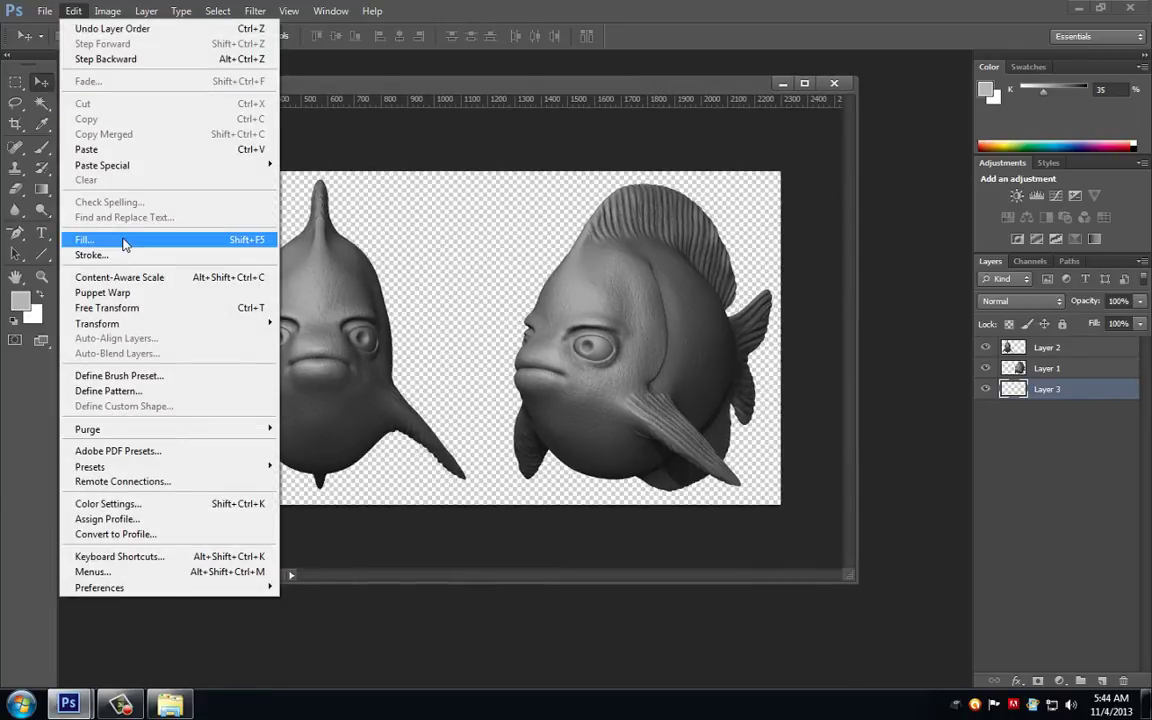
click(84, 240)
click(645, 200)
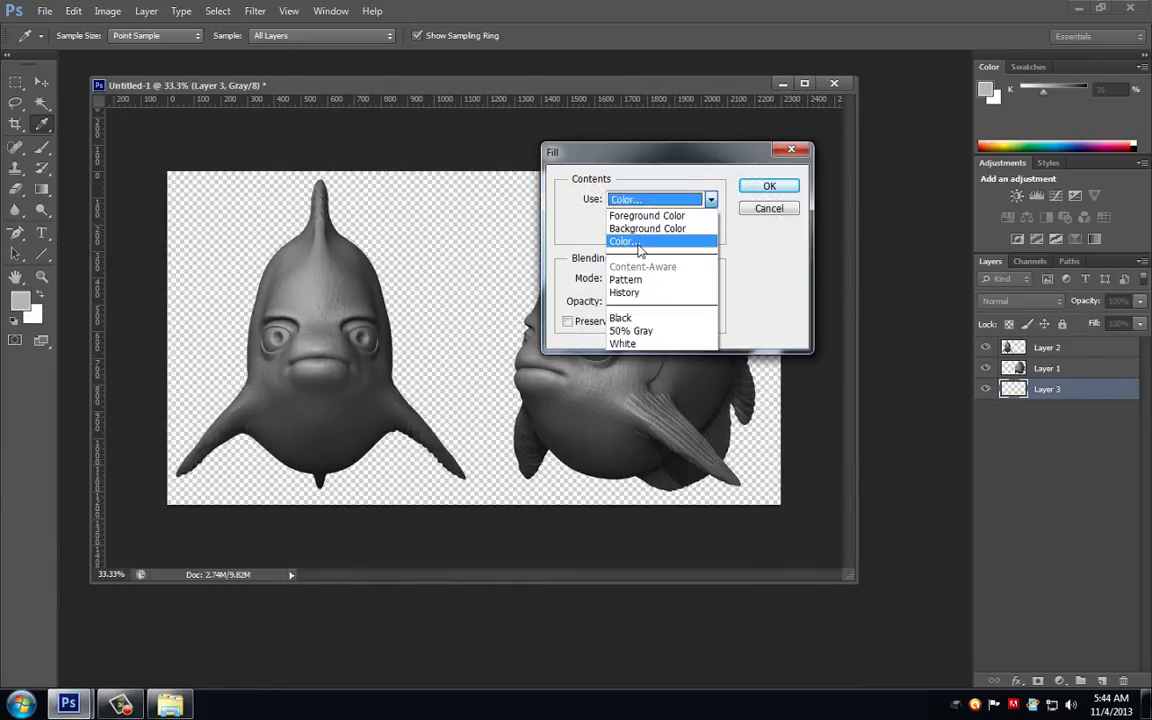
click(640, 237)
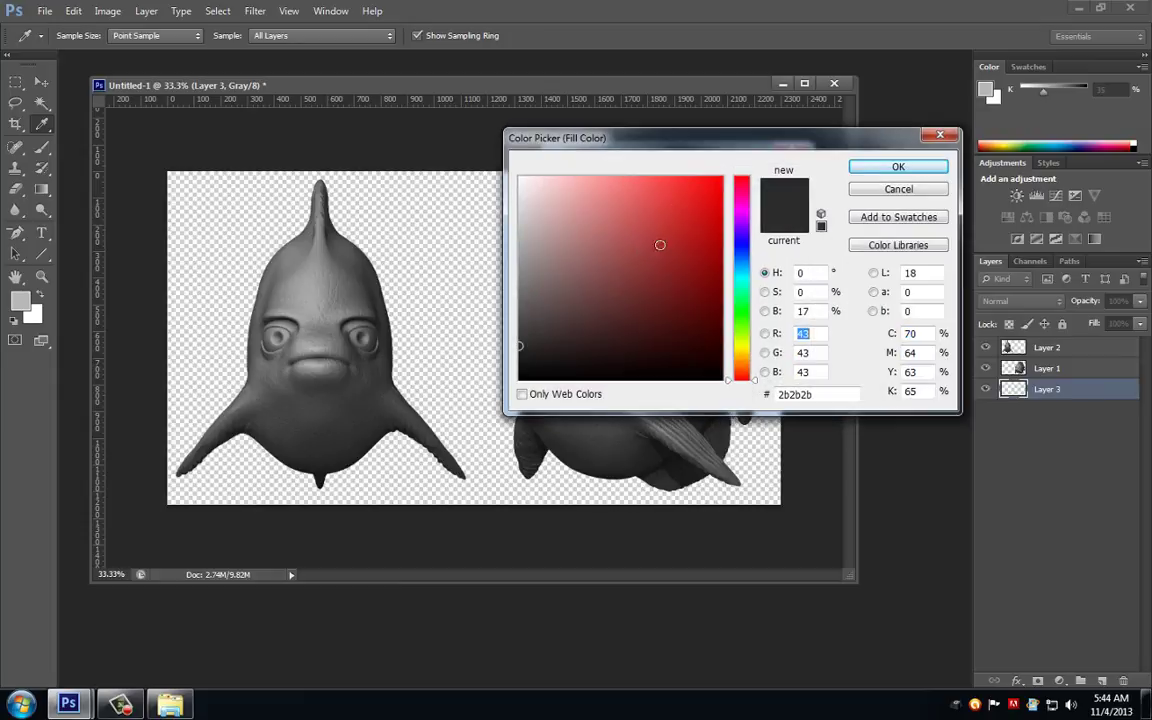
click(897, 169)
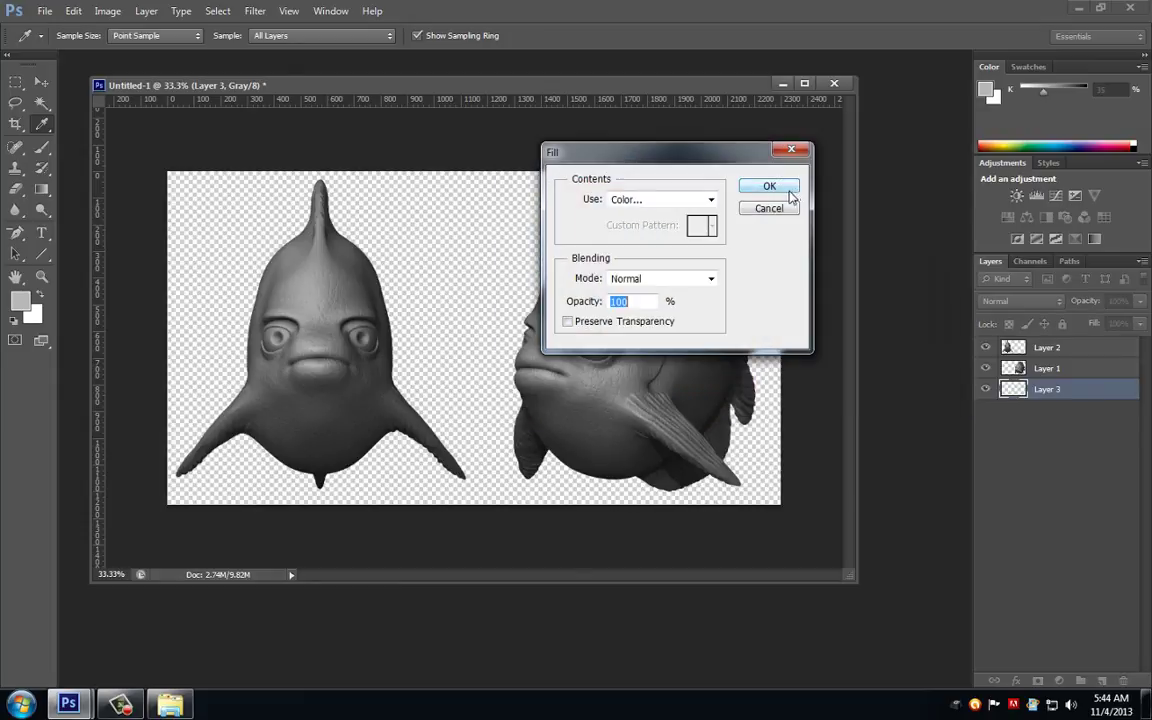
click(768, 189)
key(v)
- Merge Layer 1, Layer 2 and the gray Layer 3 into a single layer
scroll(480, 308, up, 1)
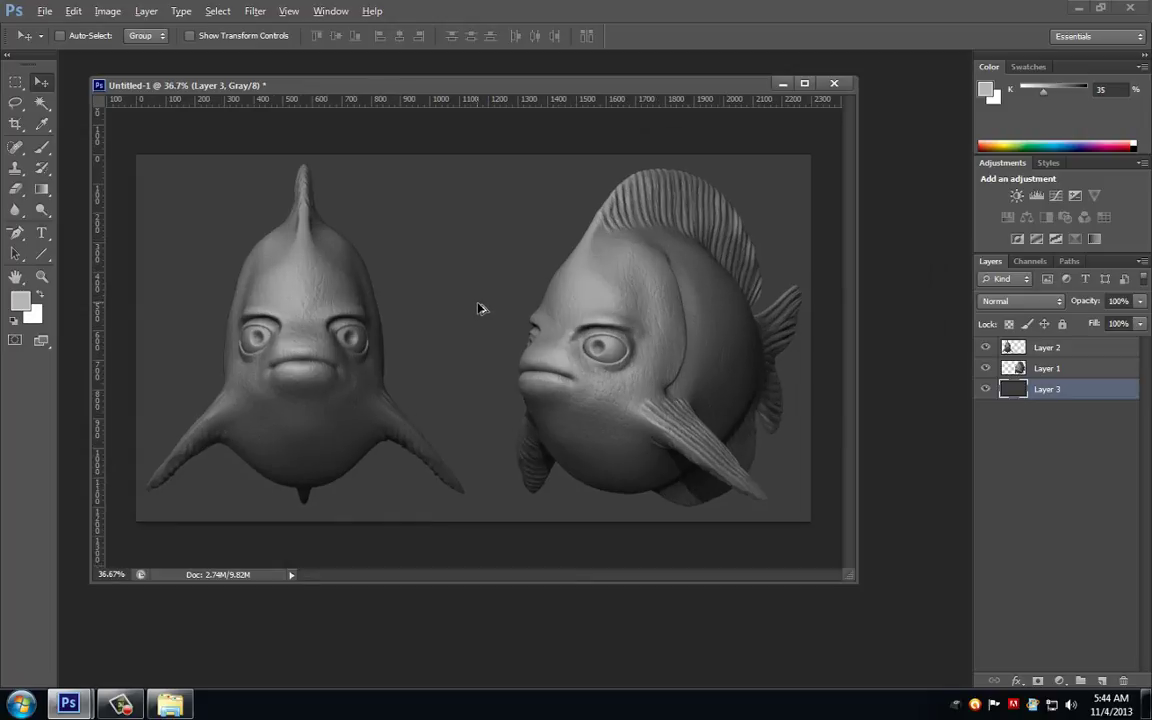
scroll(479, 308, down, 1)
scroll(479, 308, up, 1)
key(alt)
key(alt)
scroll(450, 309, up, 4)
scroll(450, 309, down, 4)
shift+click(1047, 354)
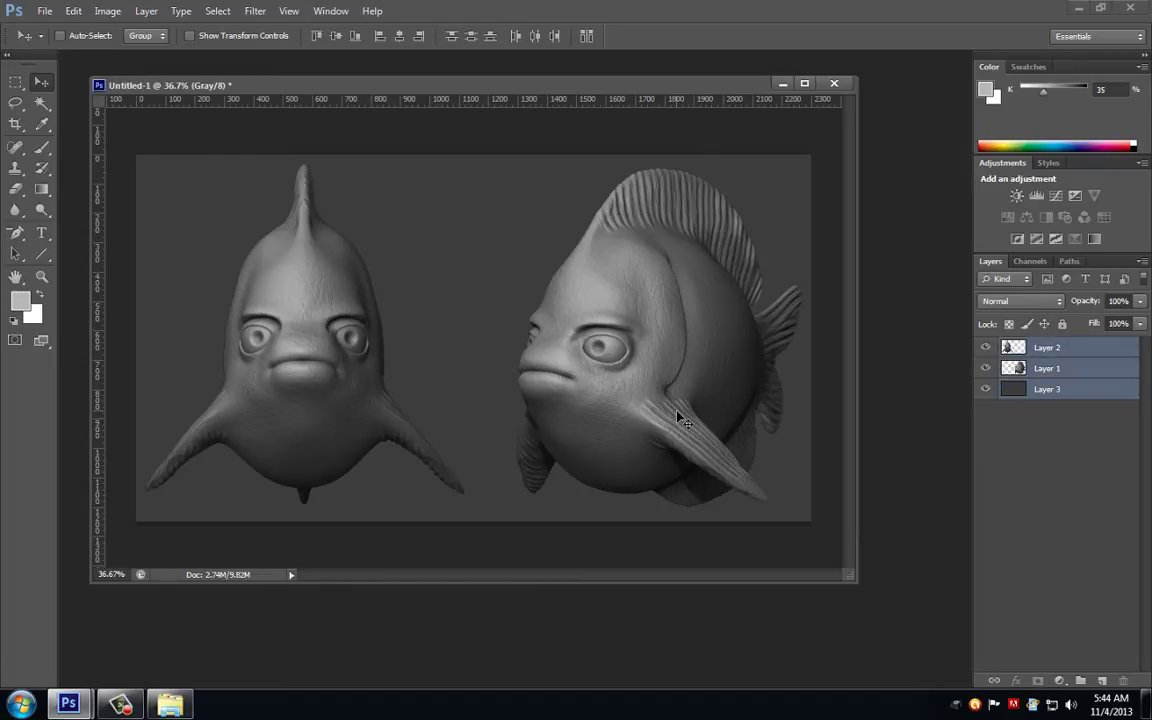
key(ctrl+e)
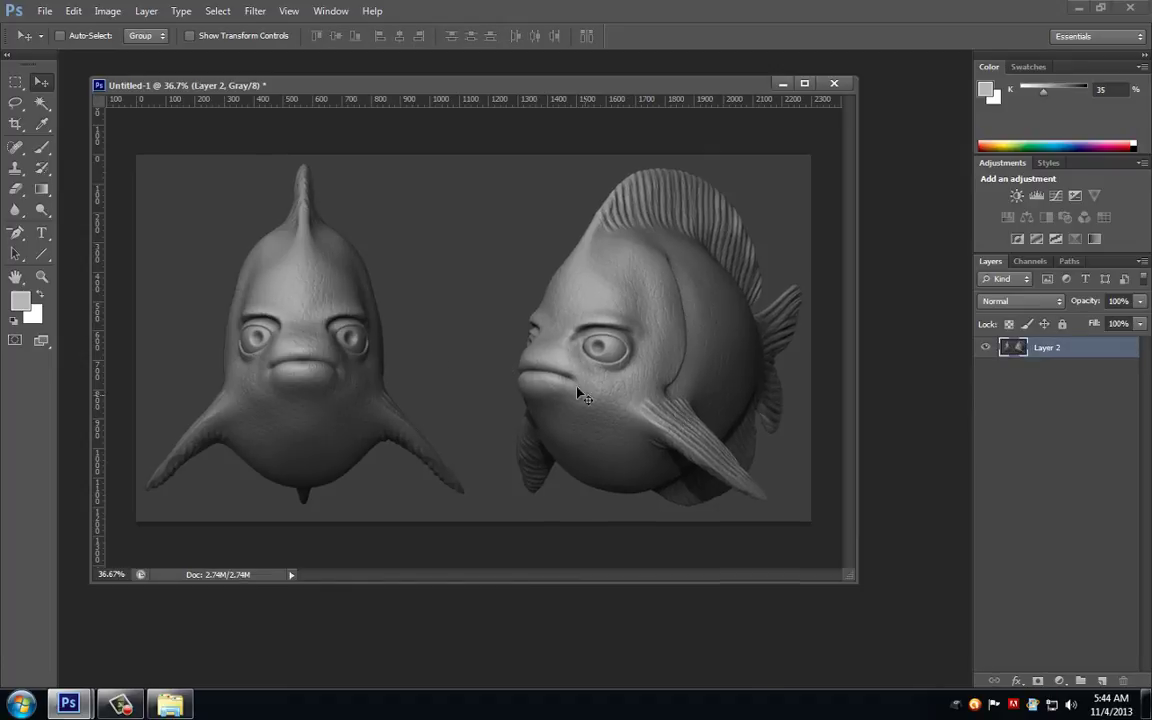
- Resize the image to a width of 3250 pixels with constrained proportions and fit it in view
click(107, 11)
click(138, 121)
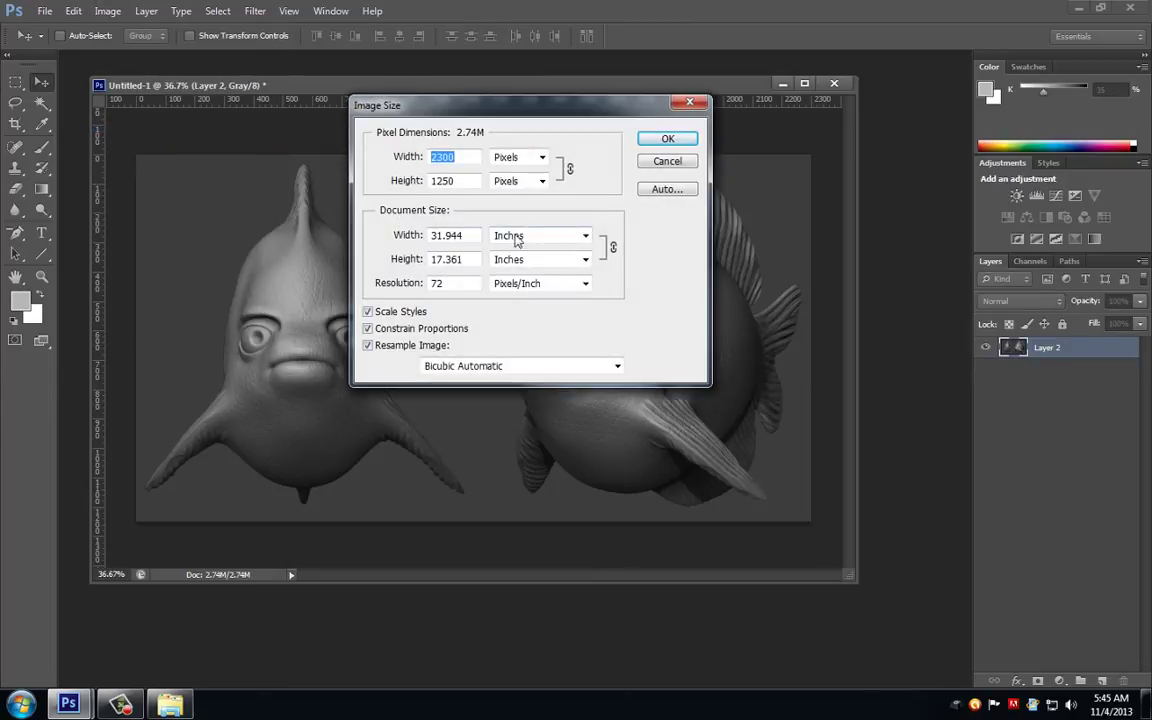
text(3250)
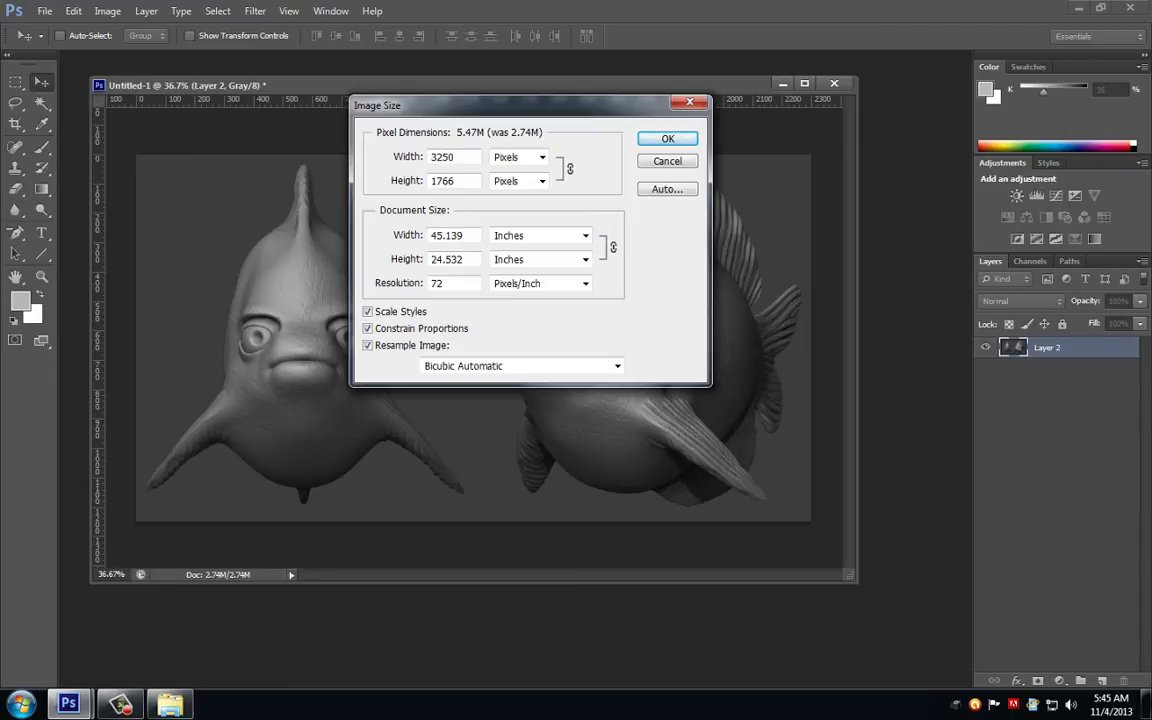
key(Return)
key(ctrl+0)
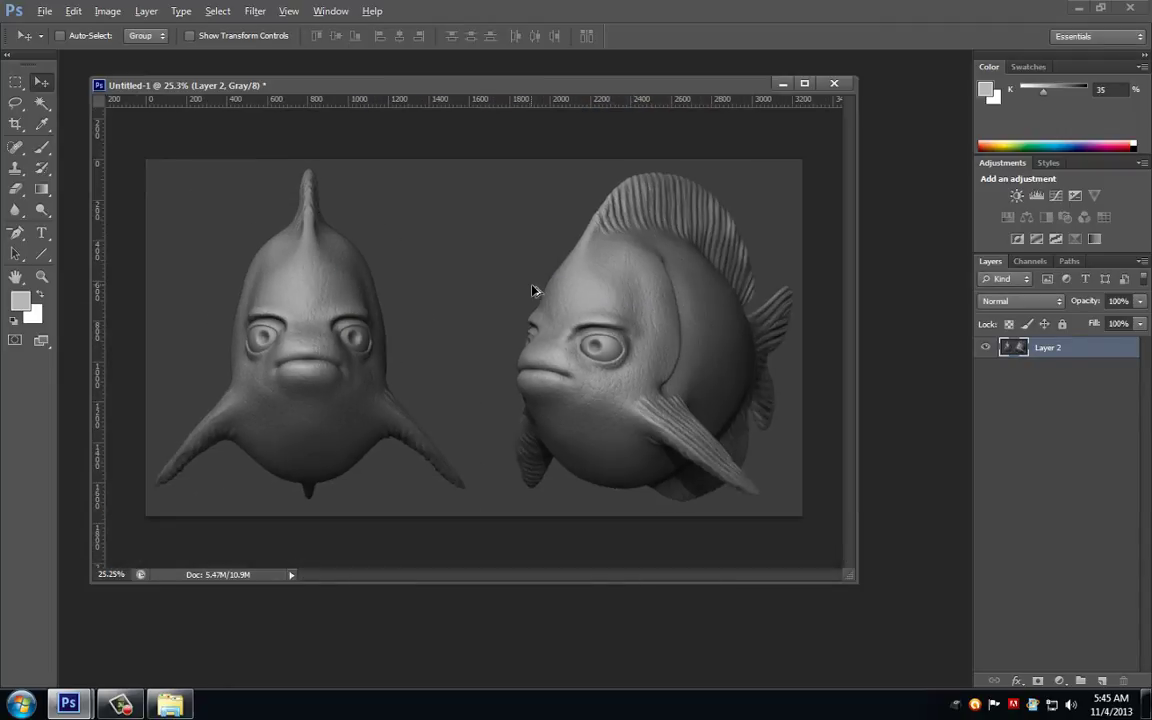
- Examine the skin, eye and fin detail of both fish in the enlarged composite
scroll(533, 290, up, 1)
drag(865, 296, 905, 298)
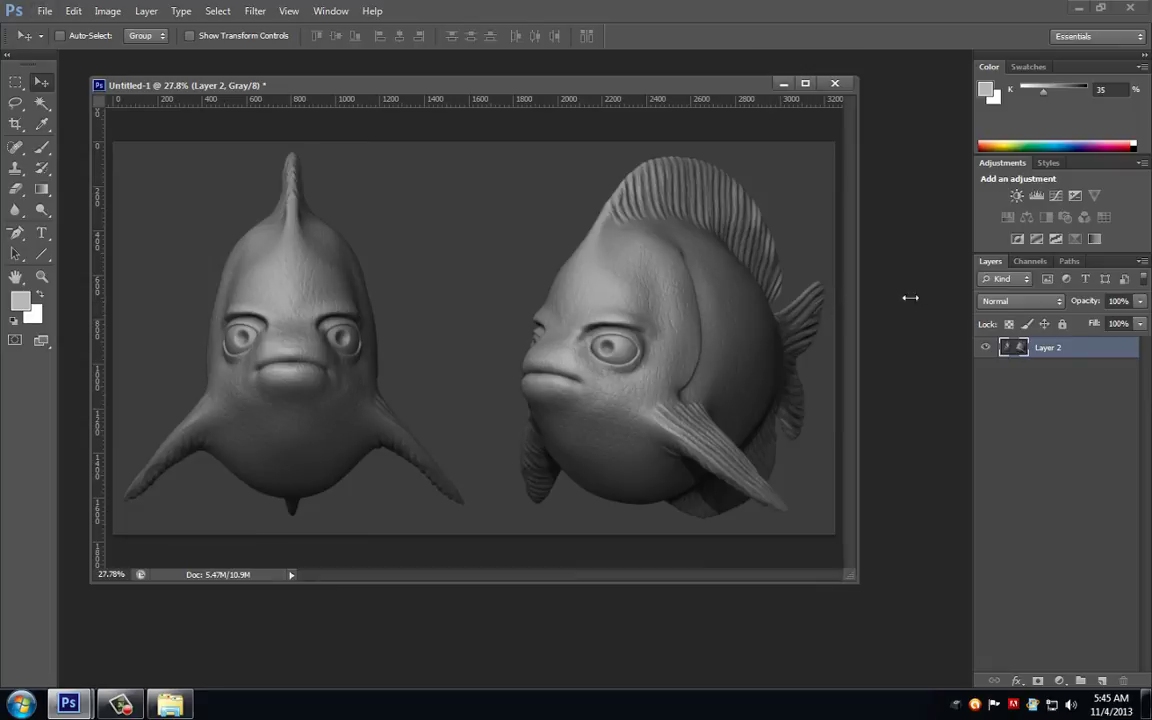
scroll(764, 386, up, 5)
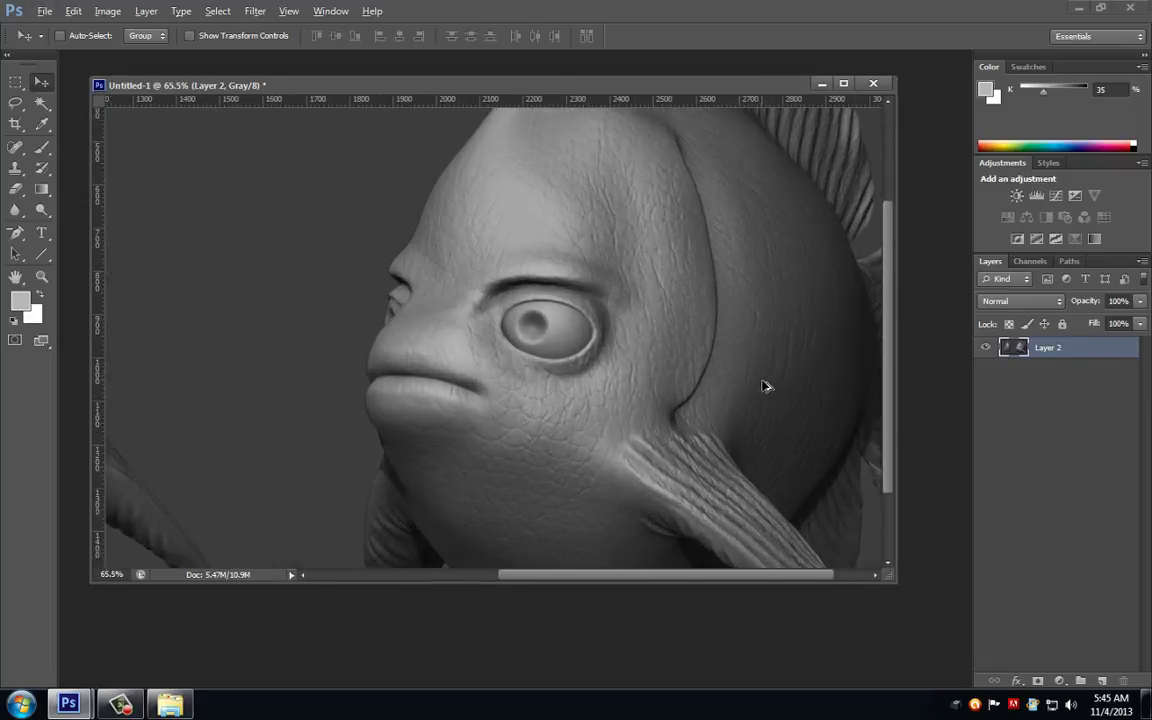
scroll(540, 375, down, 6)
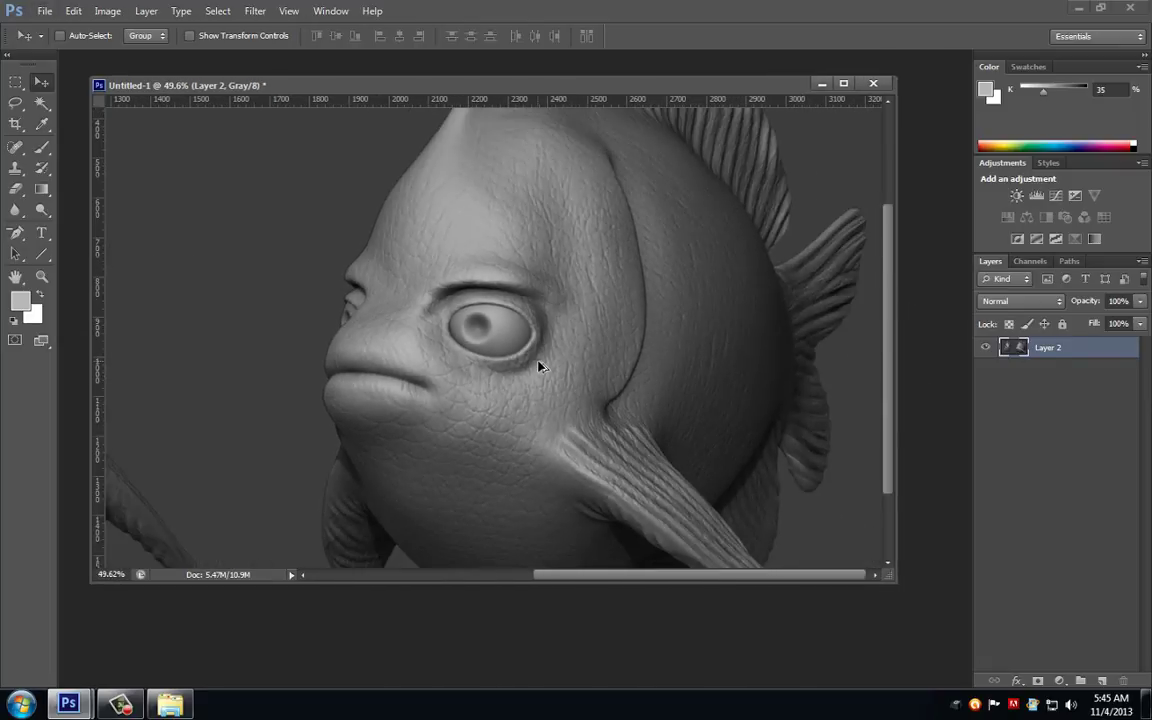
scroll(400, 370, up, 1)
scroll(305, 375, up, 4)
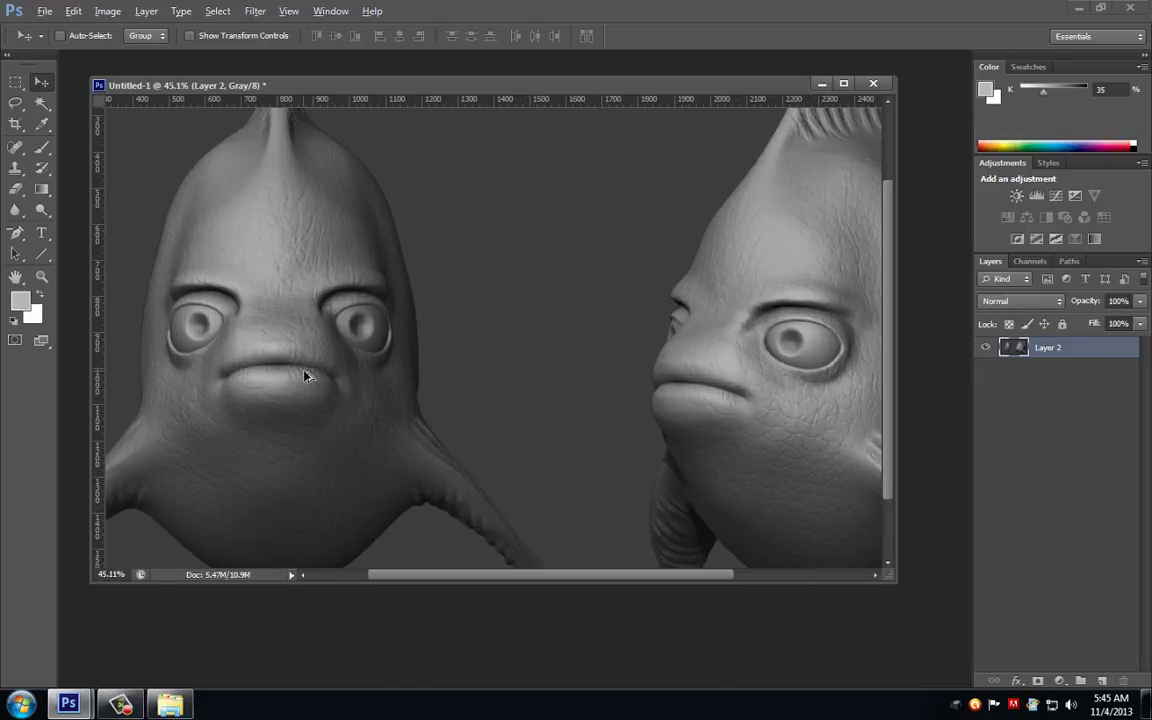
scroll(305, 375, down, 5)
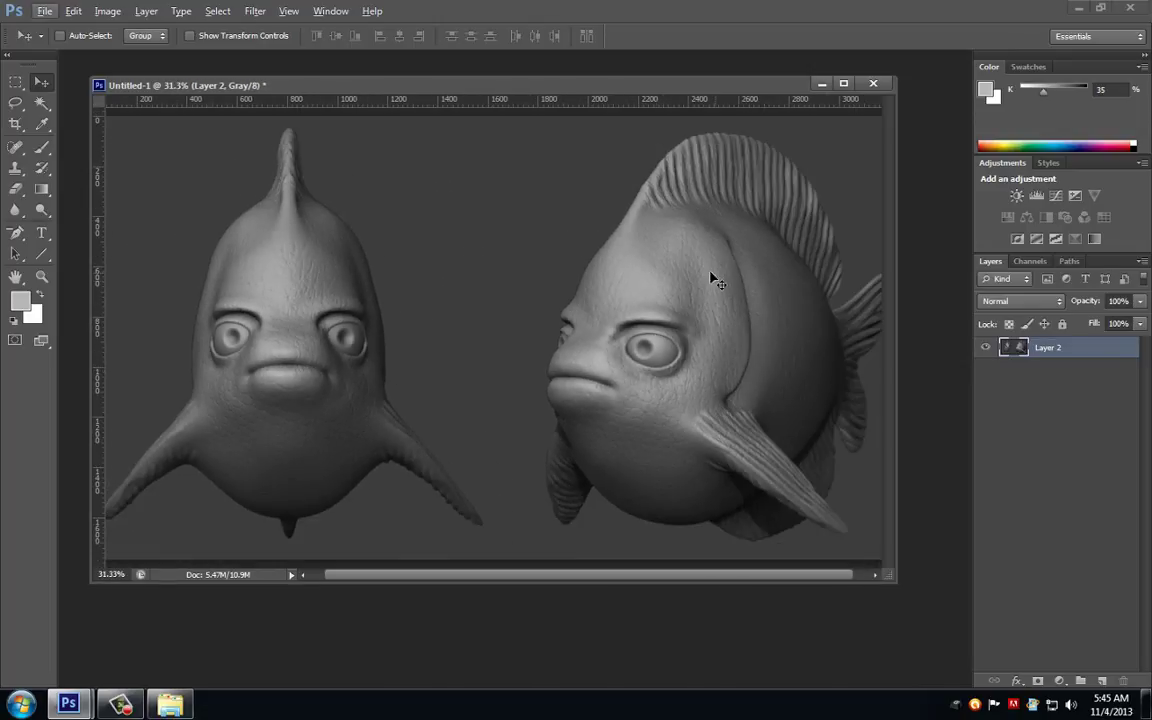
scroll(615, 375, up, 1)
scroll(615, 375, down, 1)
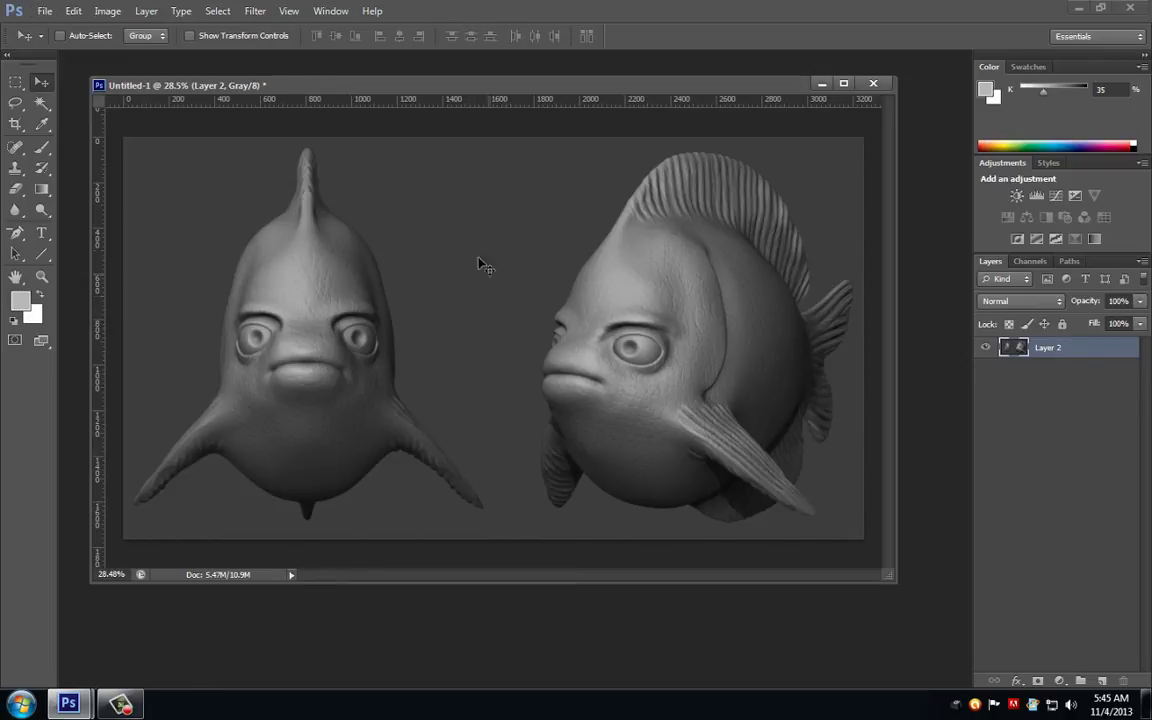
drag(434, 87, 422, 89)
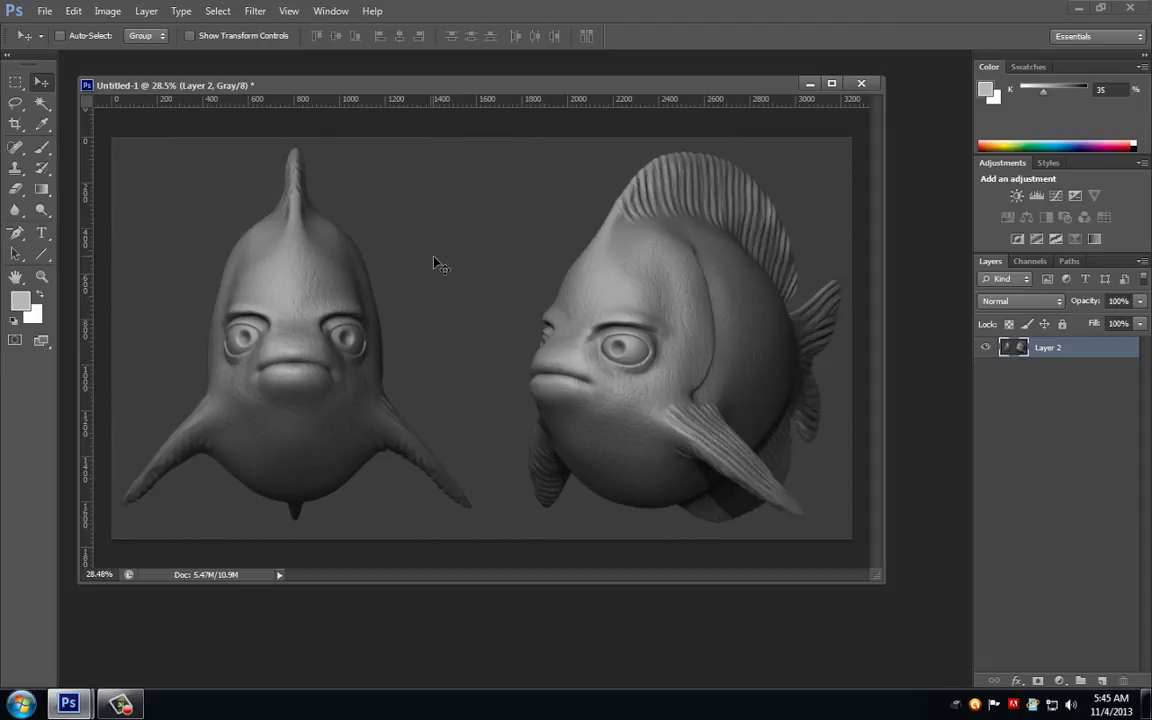
scroll(446, 300, down, 1)
scroll(450, 314, up, 1)
scroll(497, 315, down, 1)
scroll(497, 314, up, 1)
drag(578, 93, 579, 90)
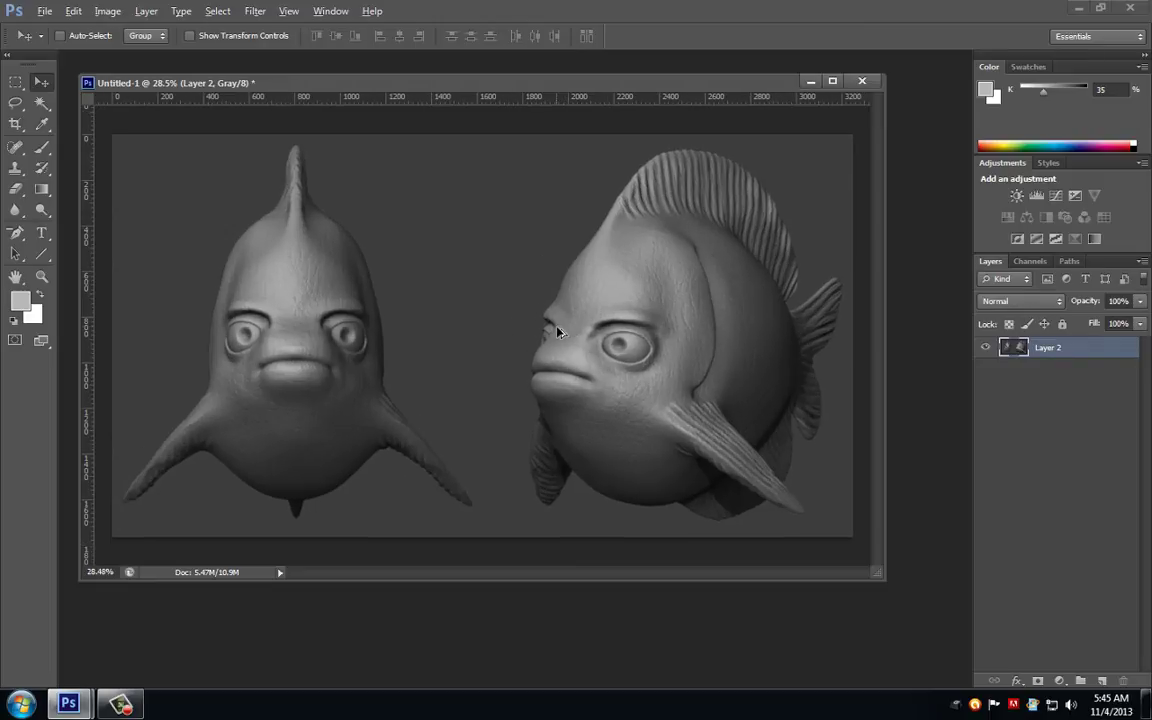
key(alt)
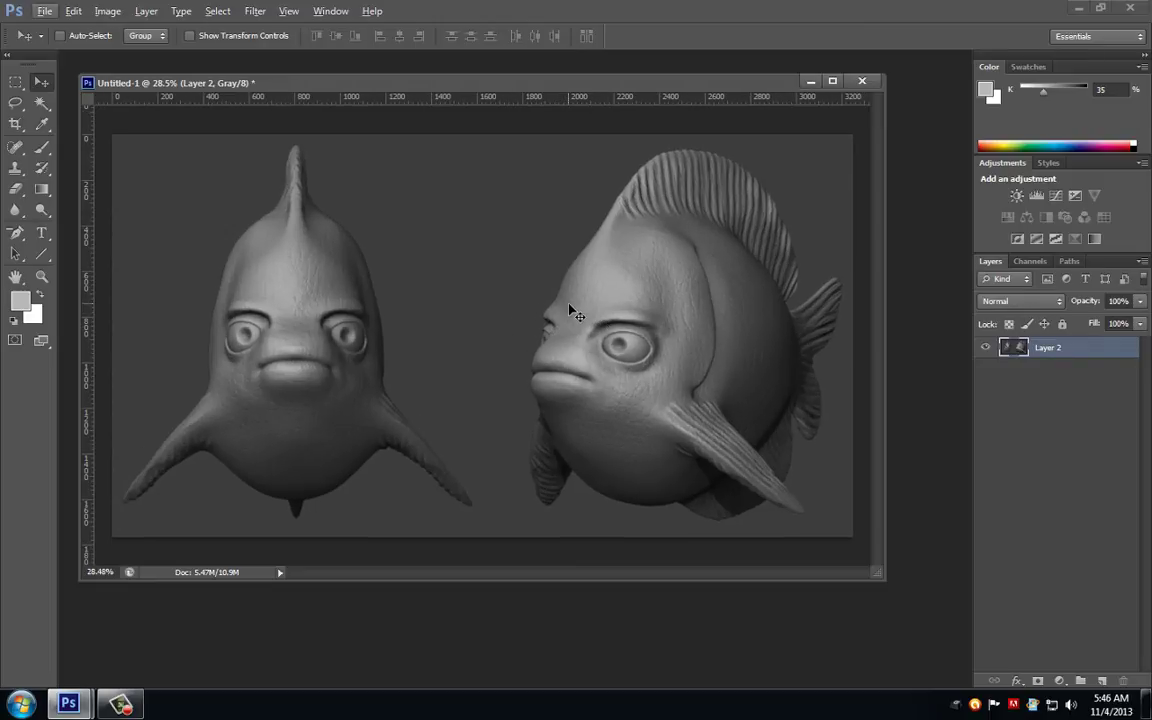